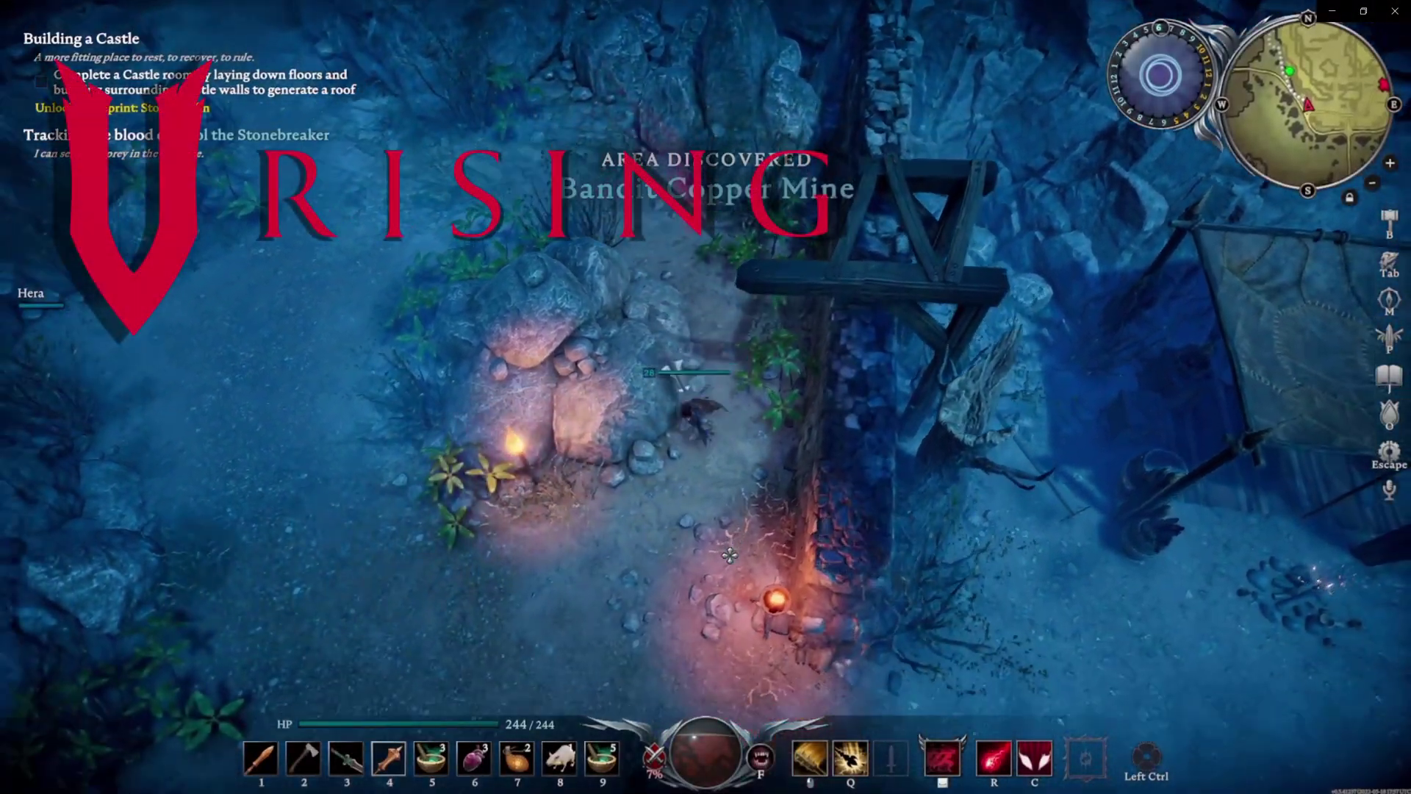
Attack the first bandit at the copper mine, then walk south-east along the rails
key(s)
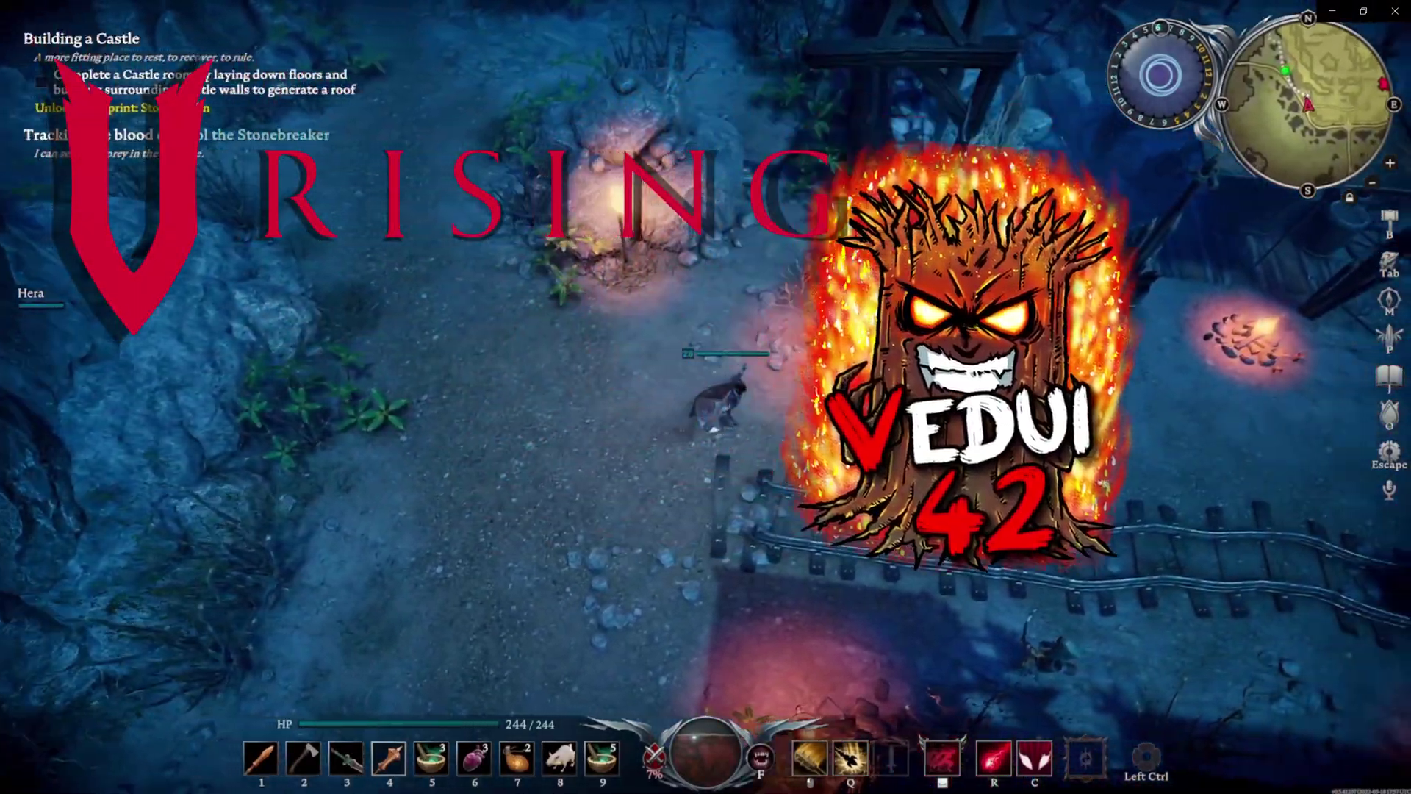
key(w)
click(823, 413)
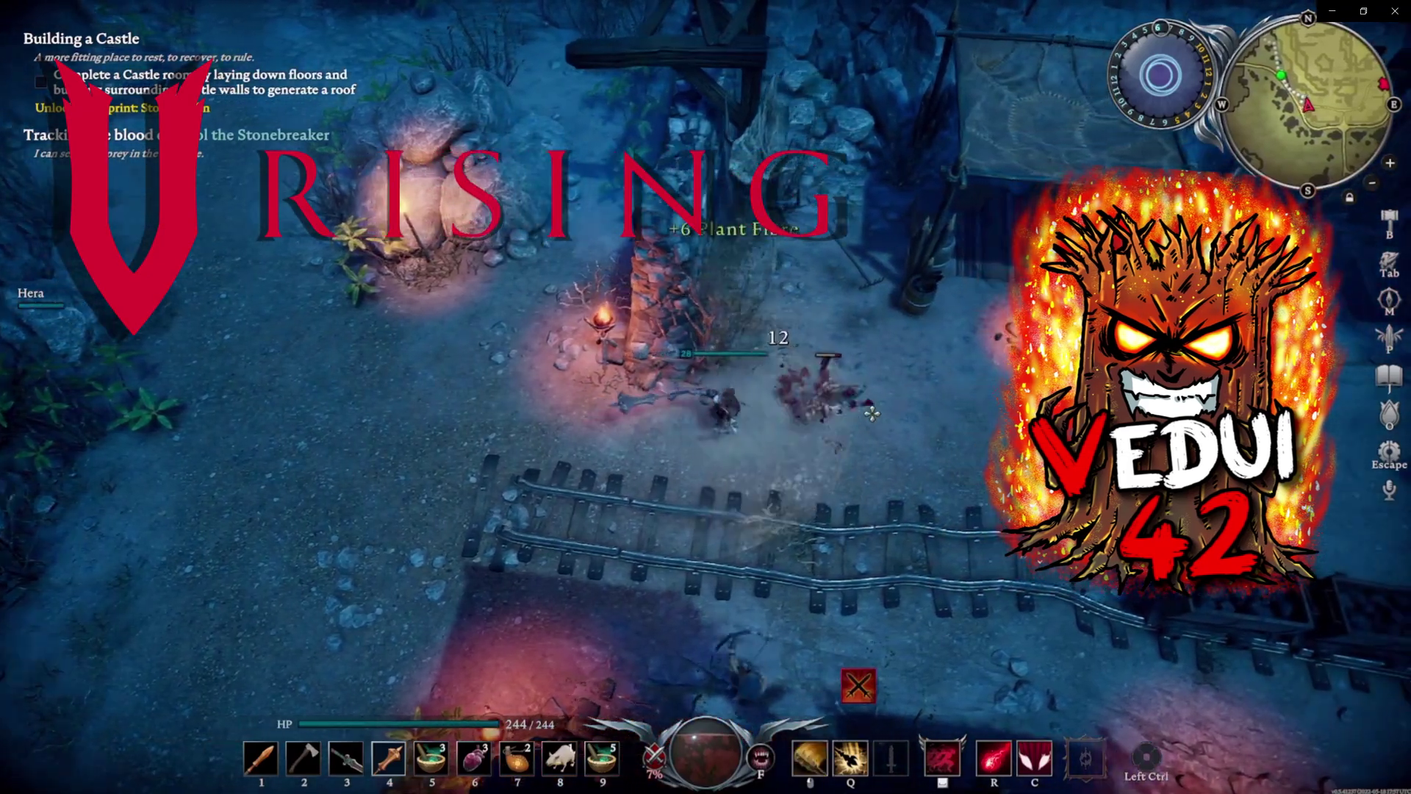
key(a)
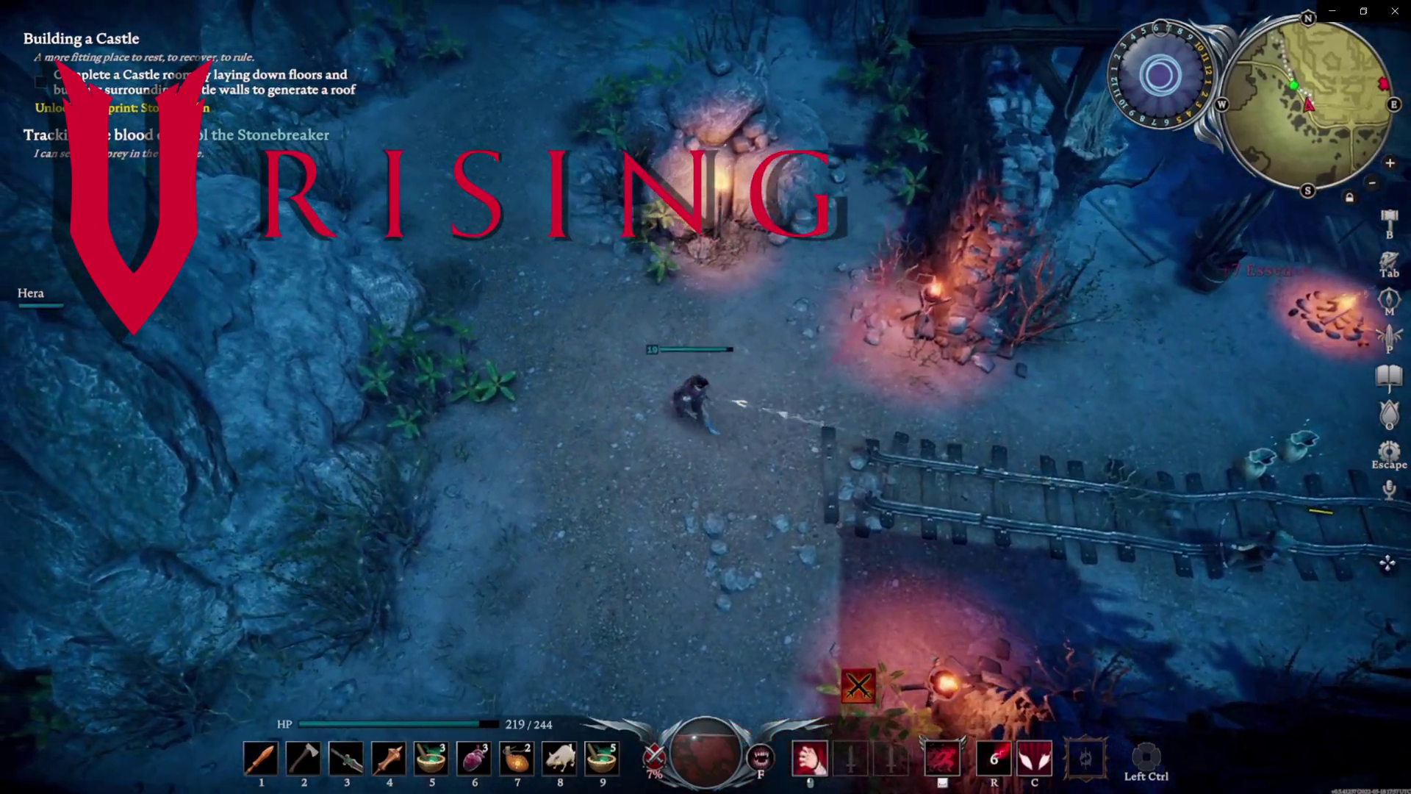
key(s)
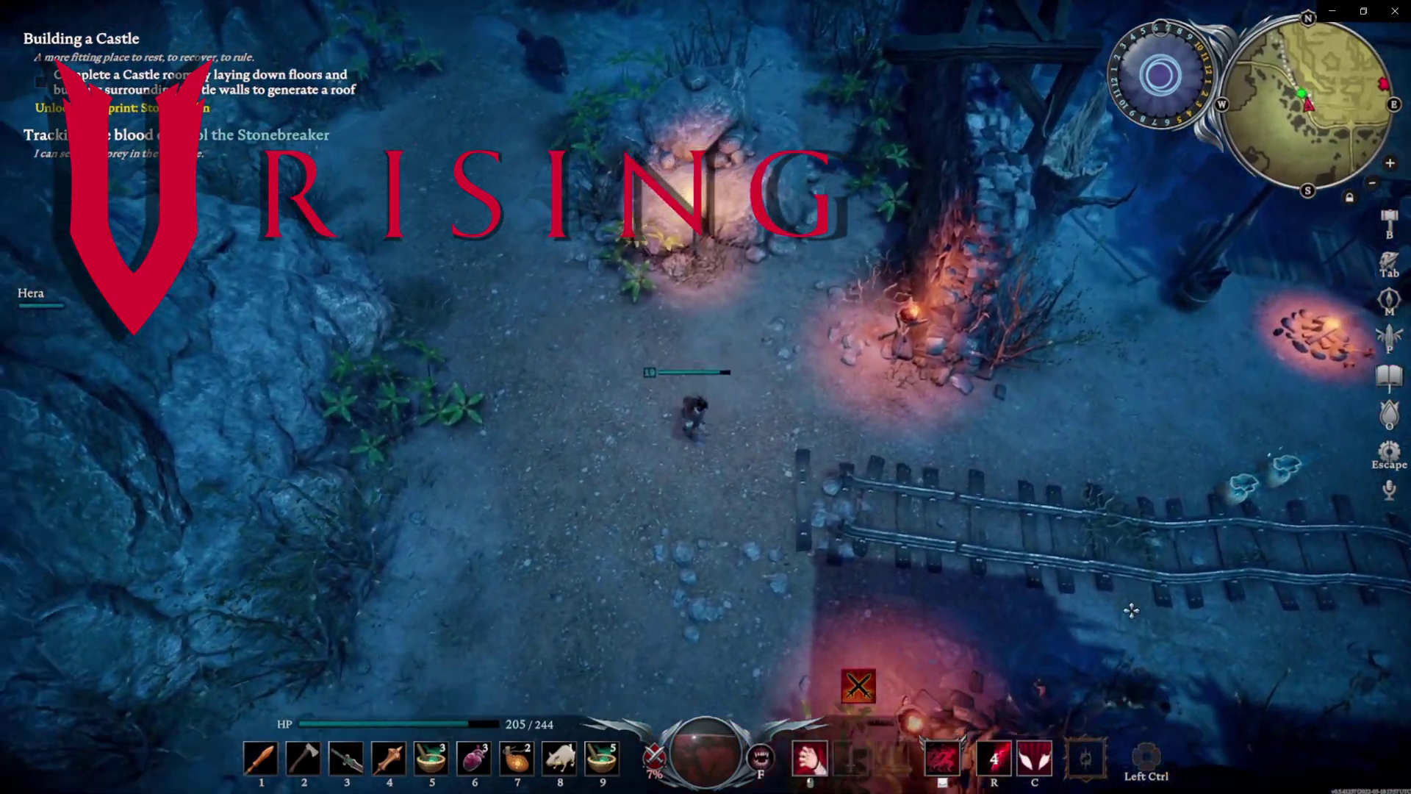
key(s)
key(d)
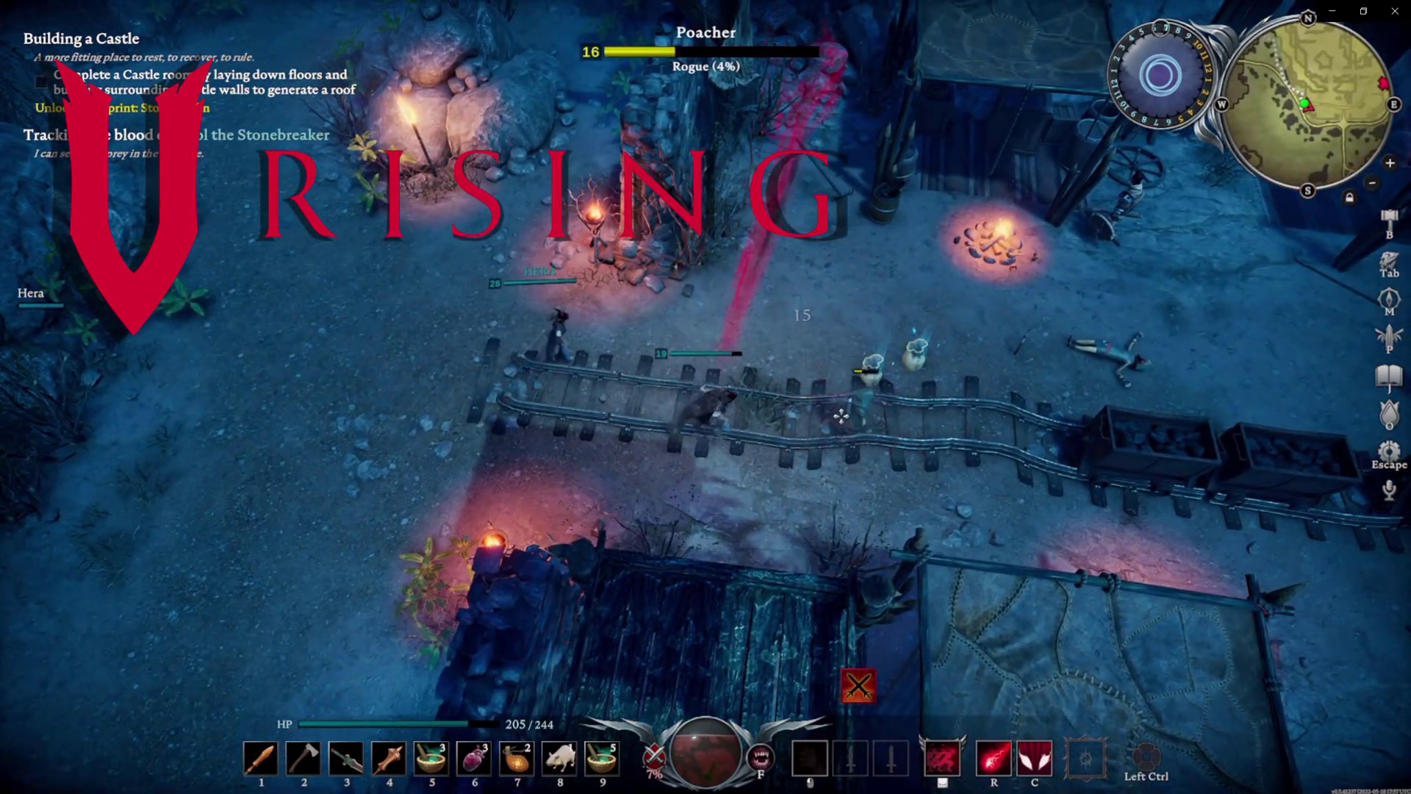
Kill the Poacher with melee strikes and a blood orb
key(d)
click(845, 412)
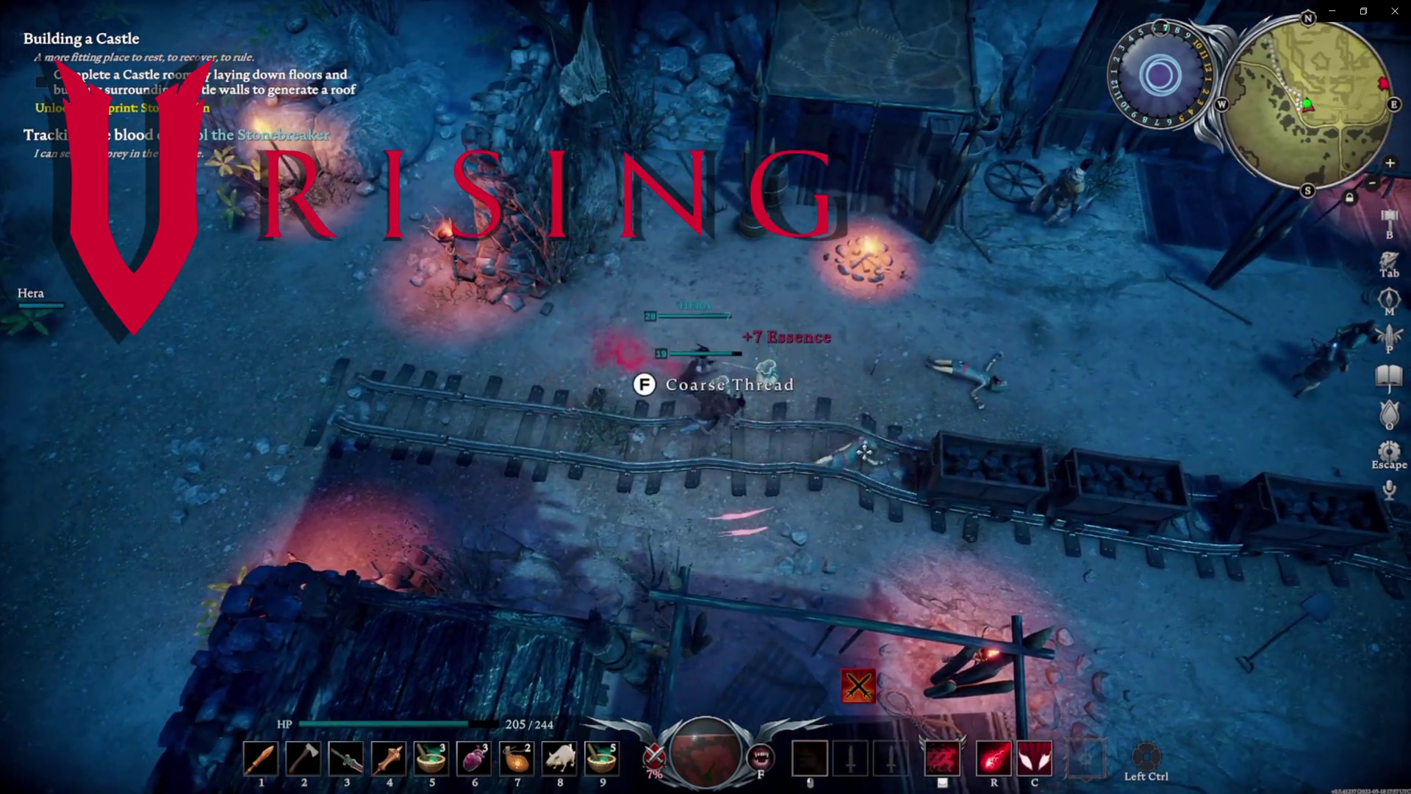
key(d)
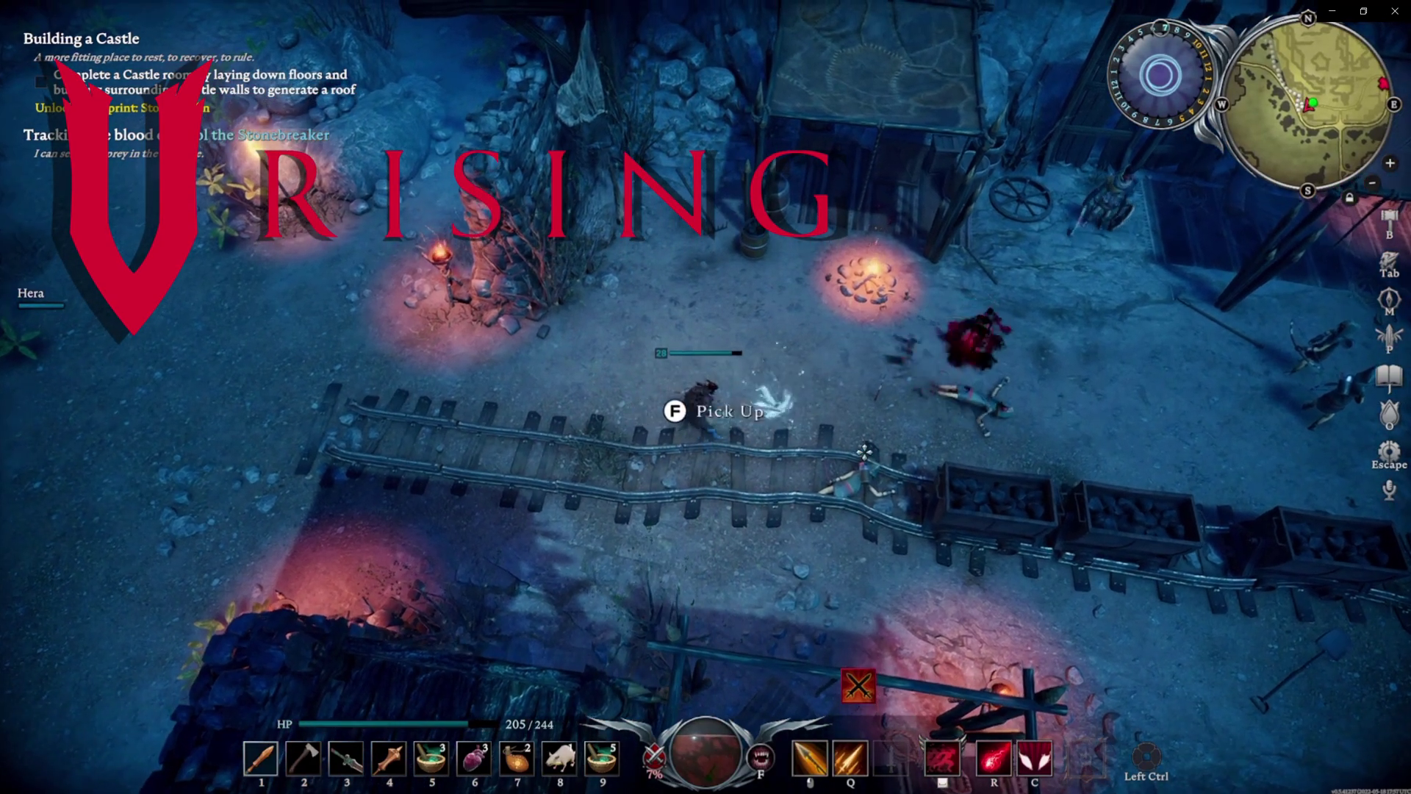
key(r)
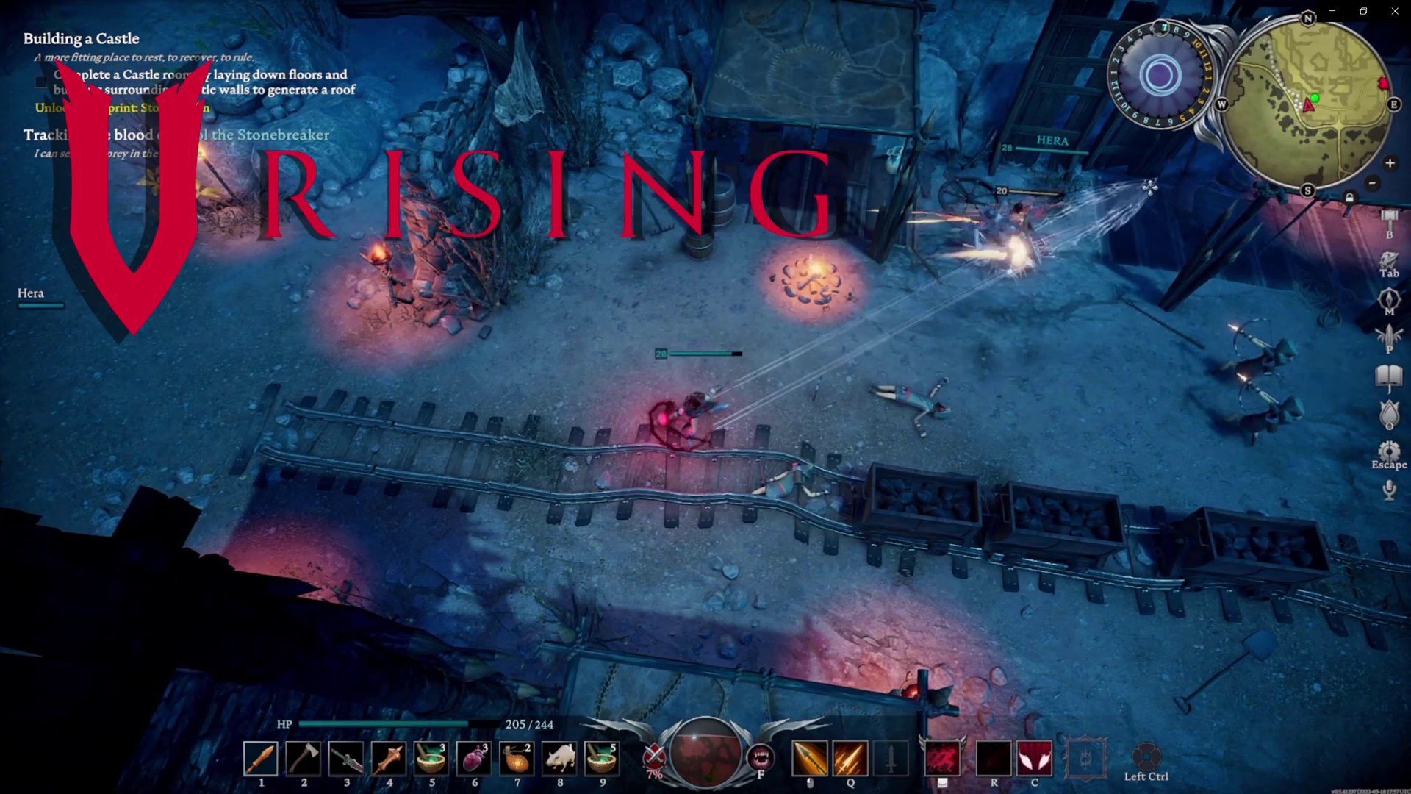
Take down the archers beside the mine cart
key(d)
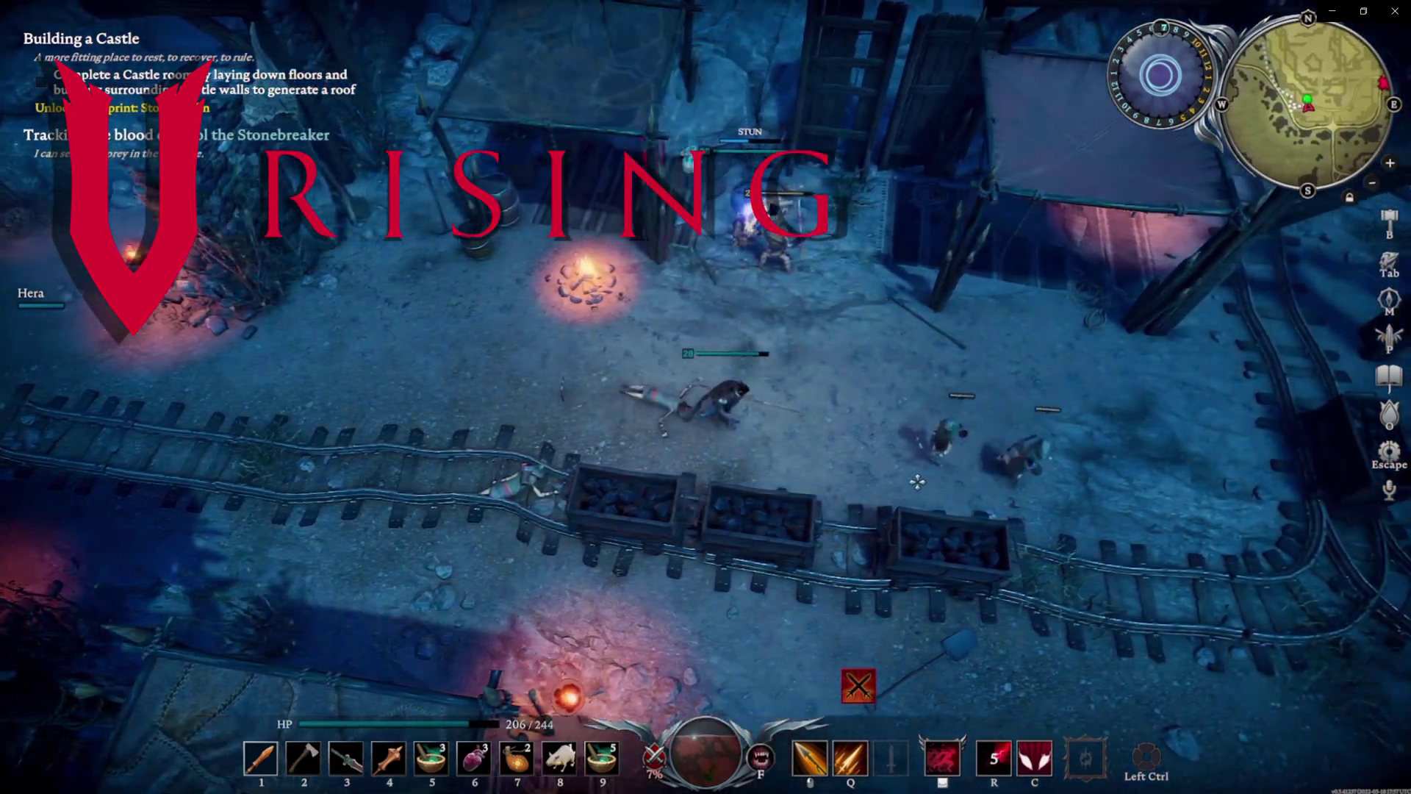
click(842, 436)
key(d)
click(898, 417)
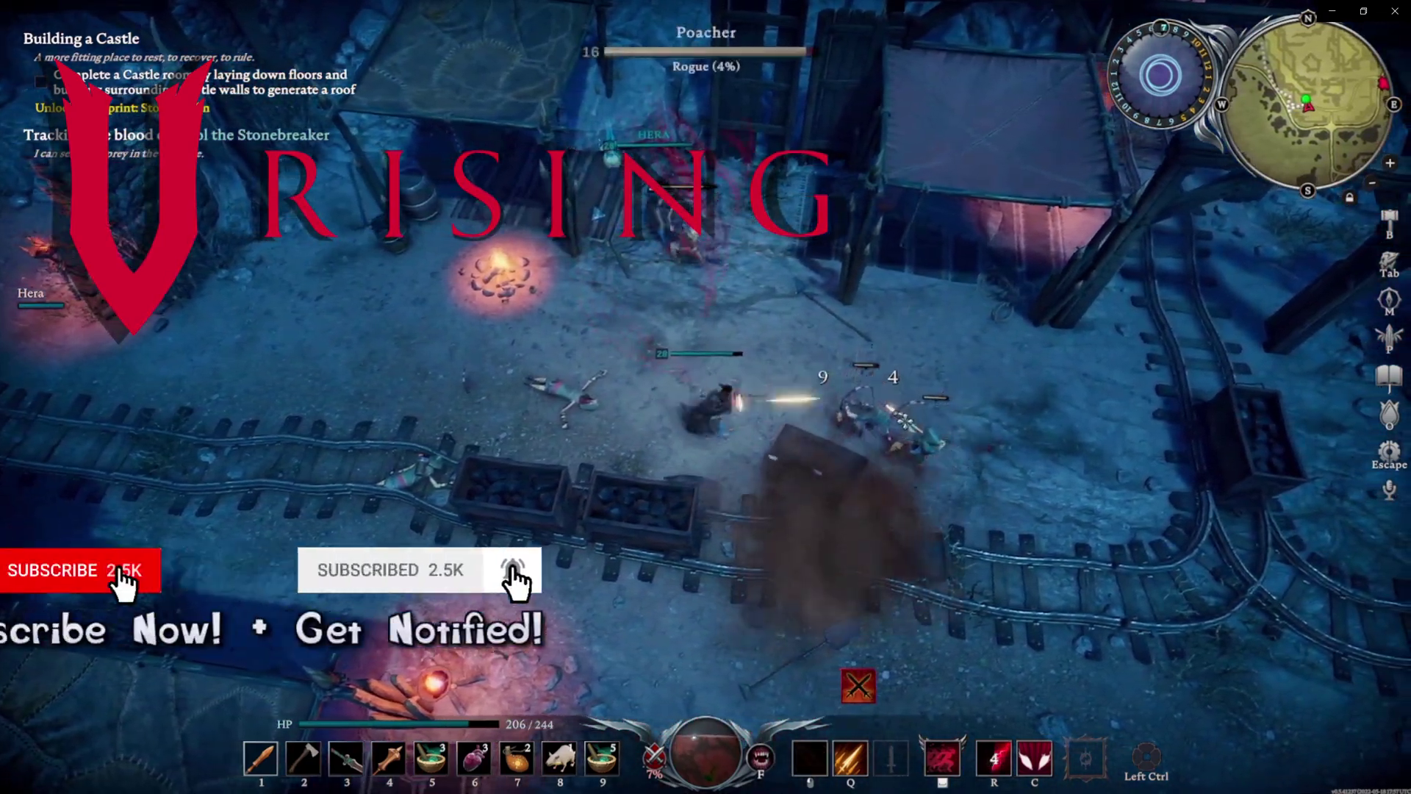
click(923, 434)
Defeat the Thug with attacks and an area burst, then clear the enemies along the tracks
key(s)
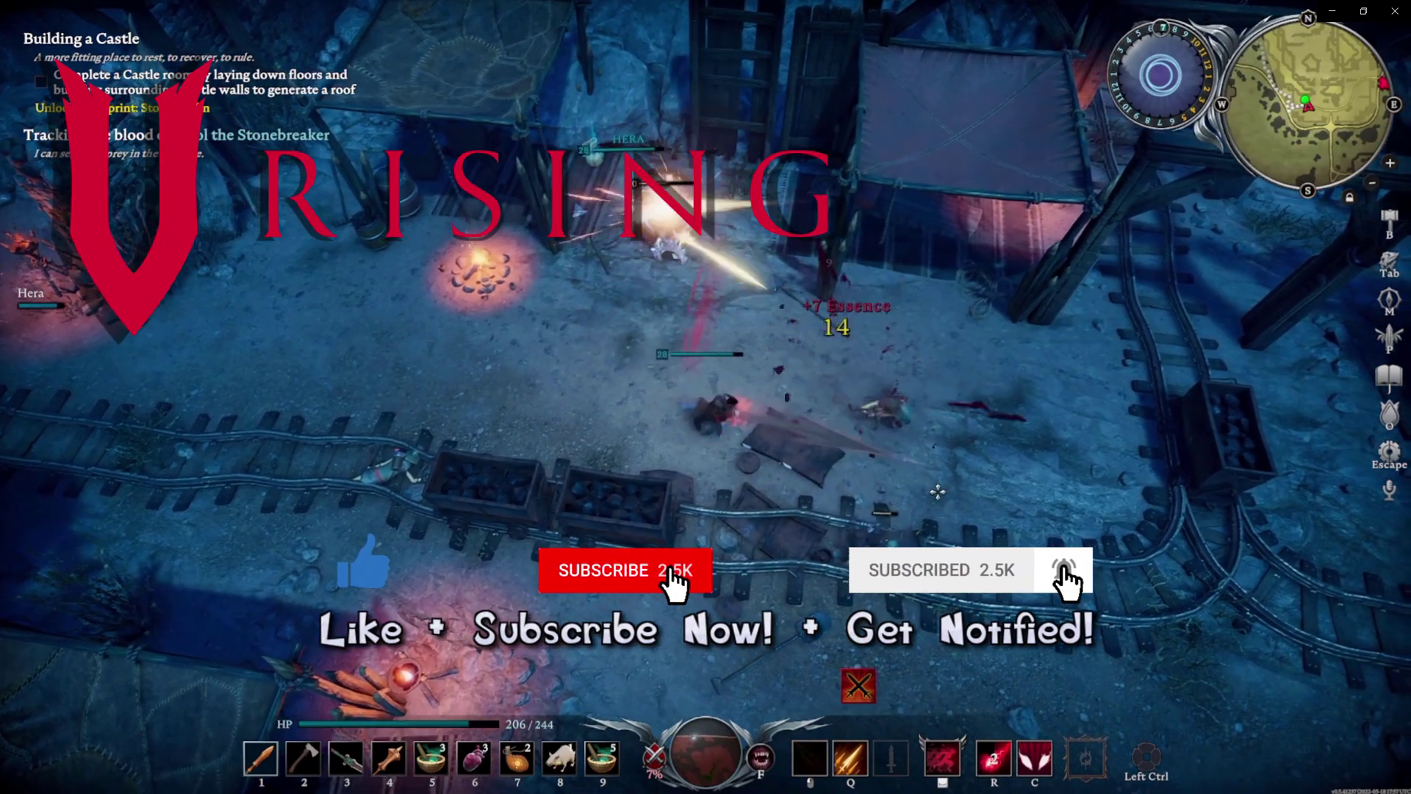
click(842, 542)
click(687, 494)
key(c)
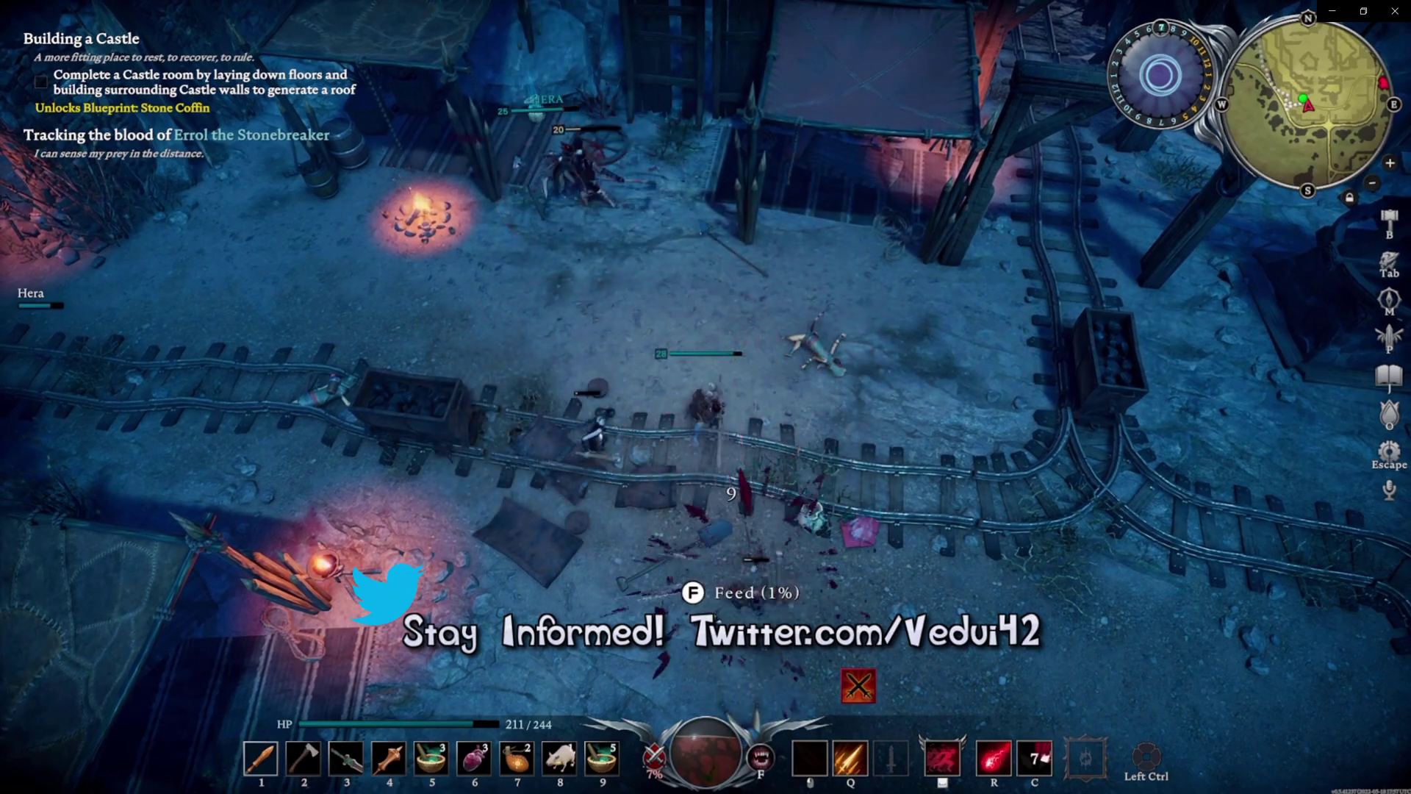
click(649, 465)
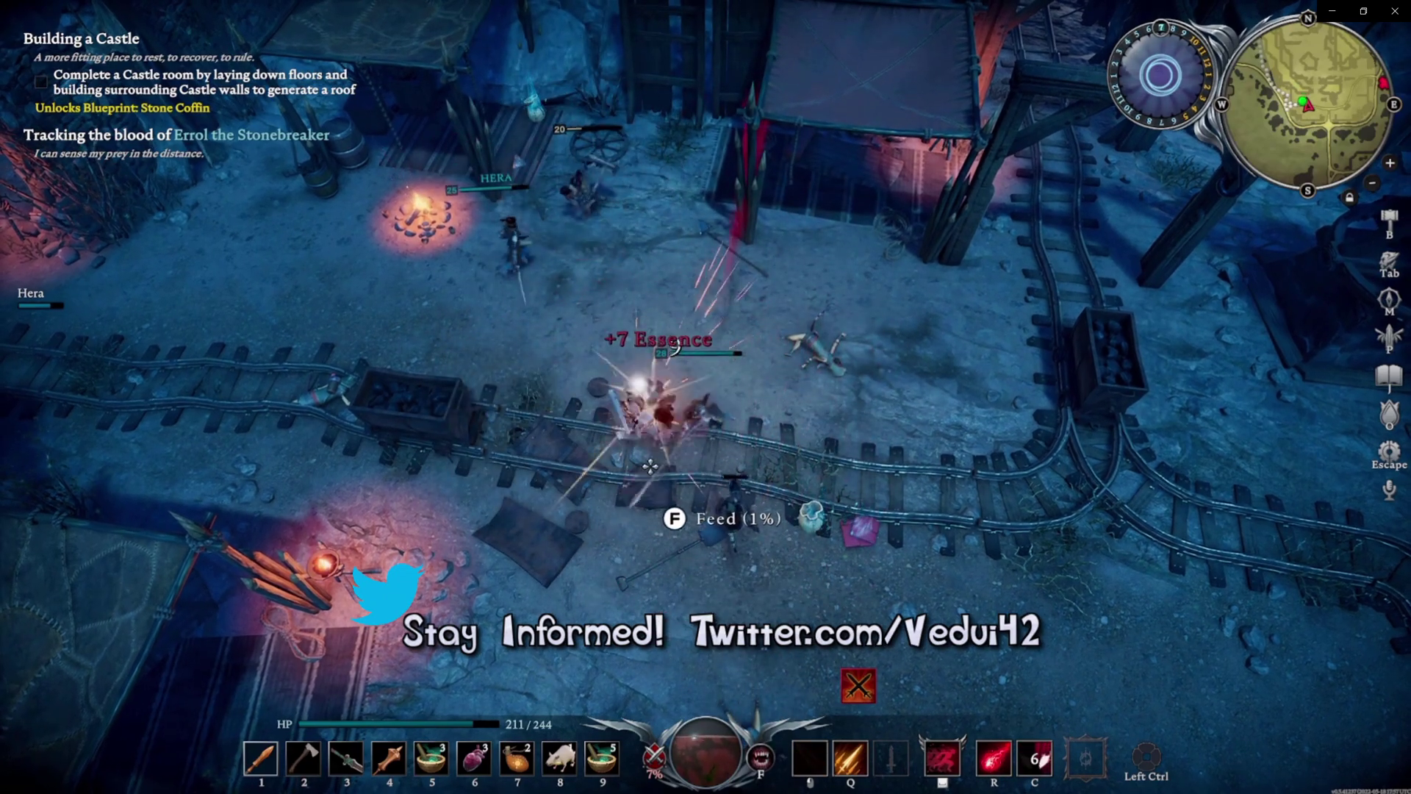
click(729, 549)
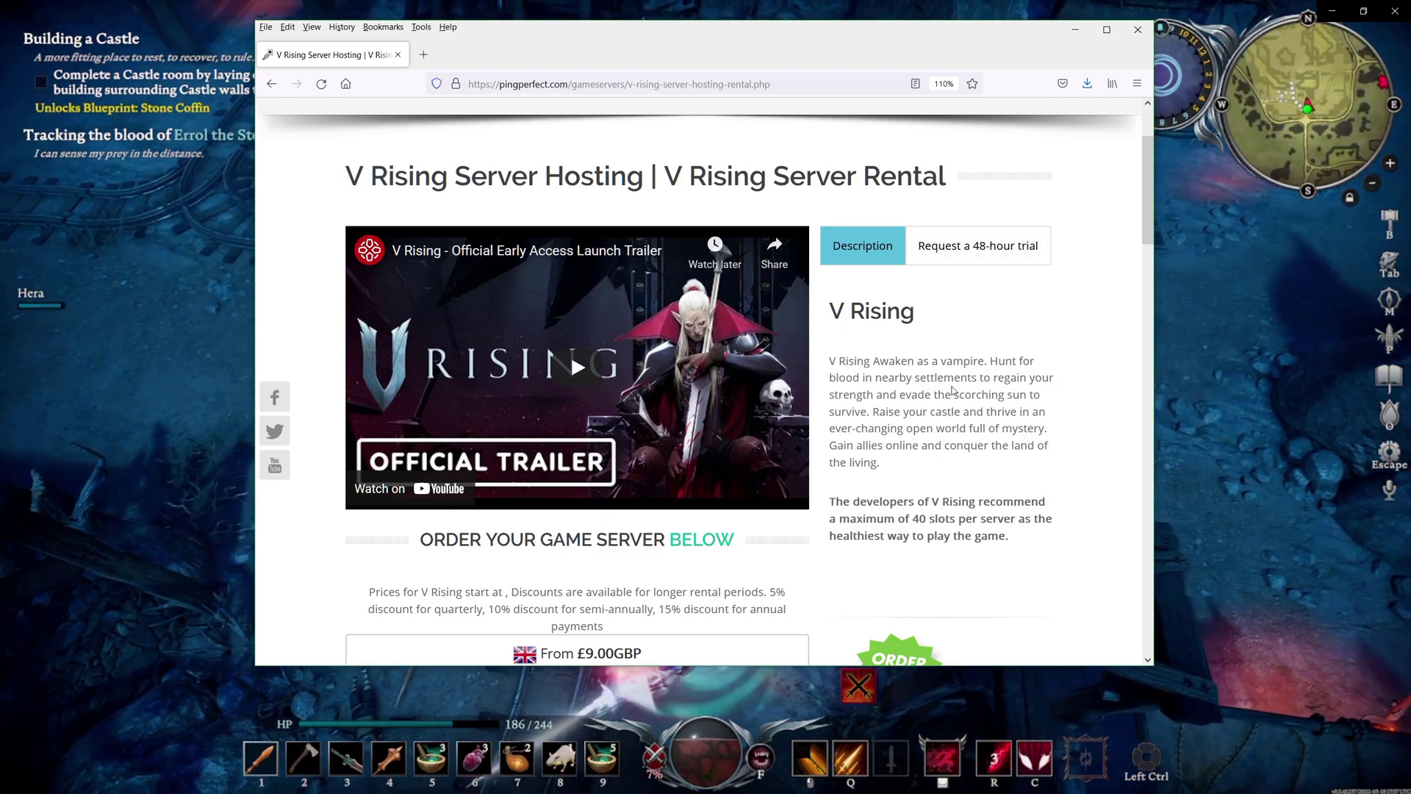
scroll(985, 308, down, 2)
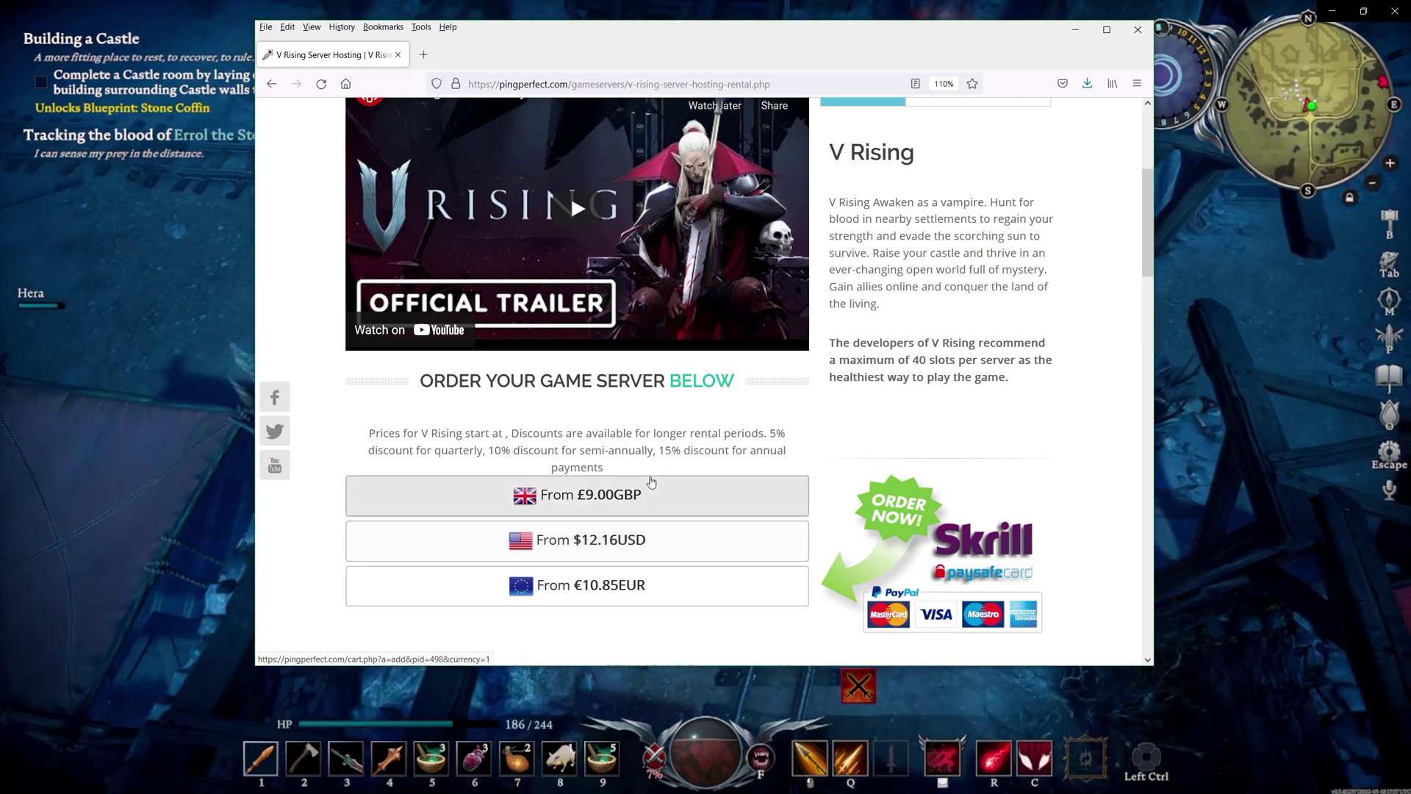
scroll(679, 531, down, 5)
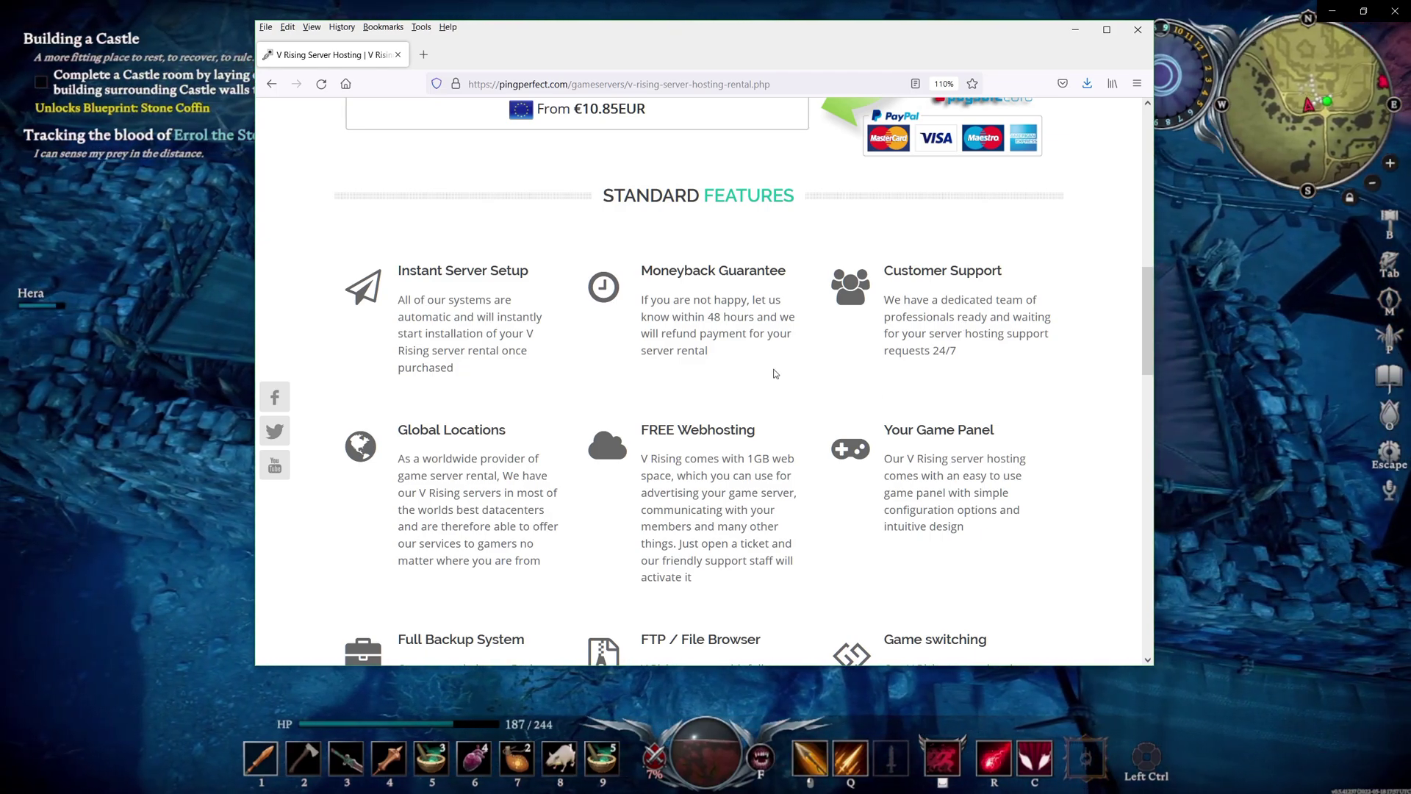
scroll(775, 373, down, 2)
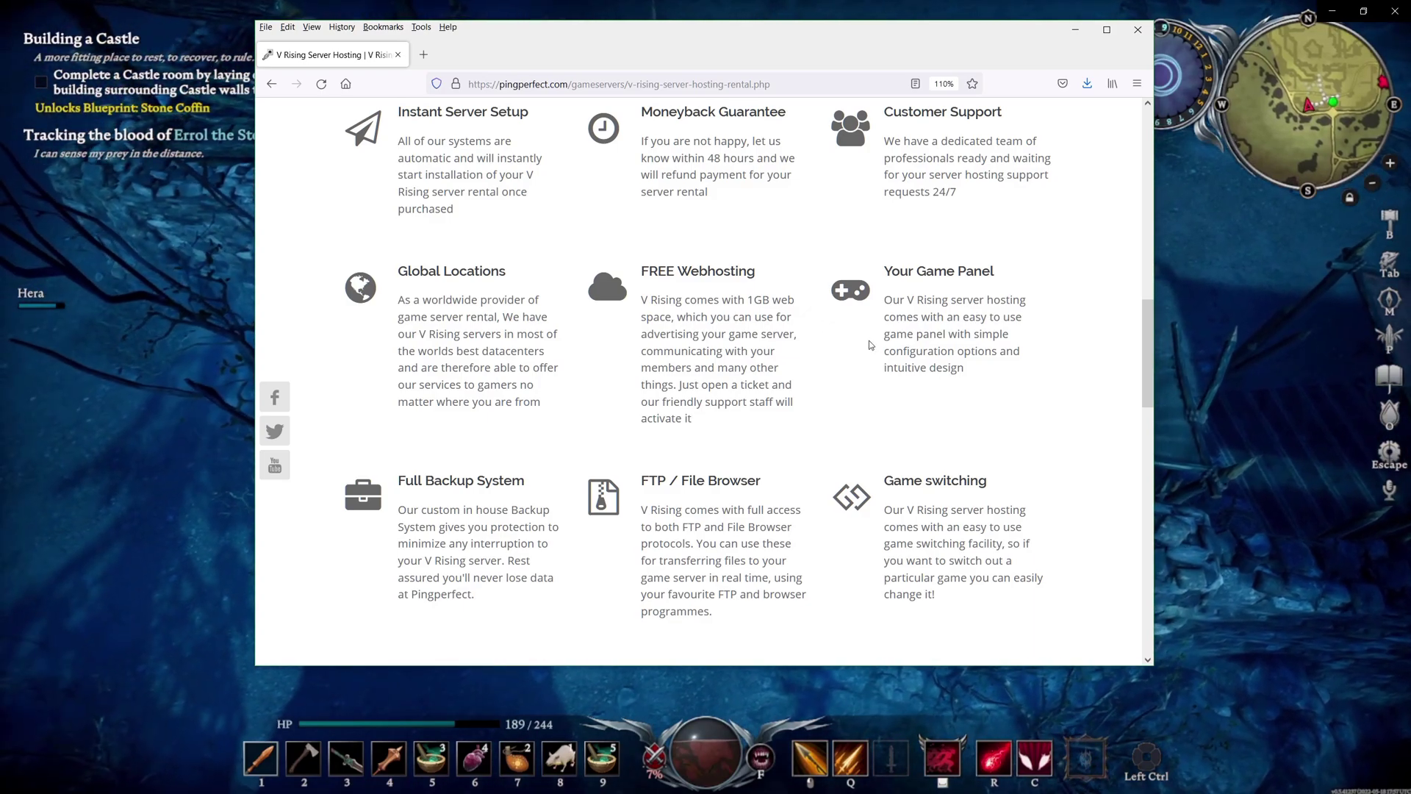
scroll(852, 356, down, 1)
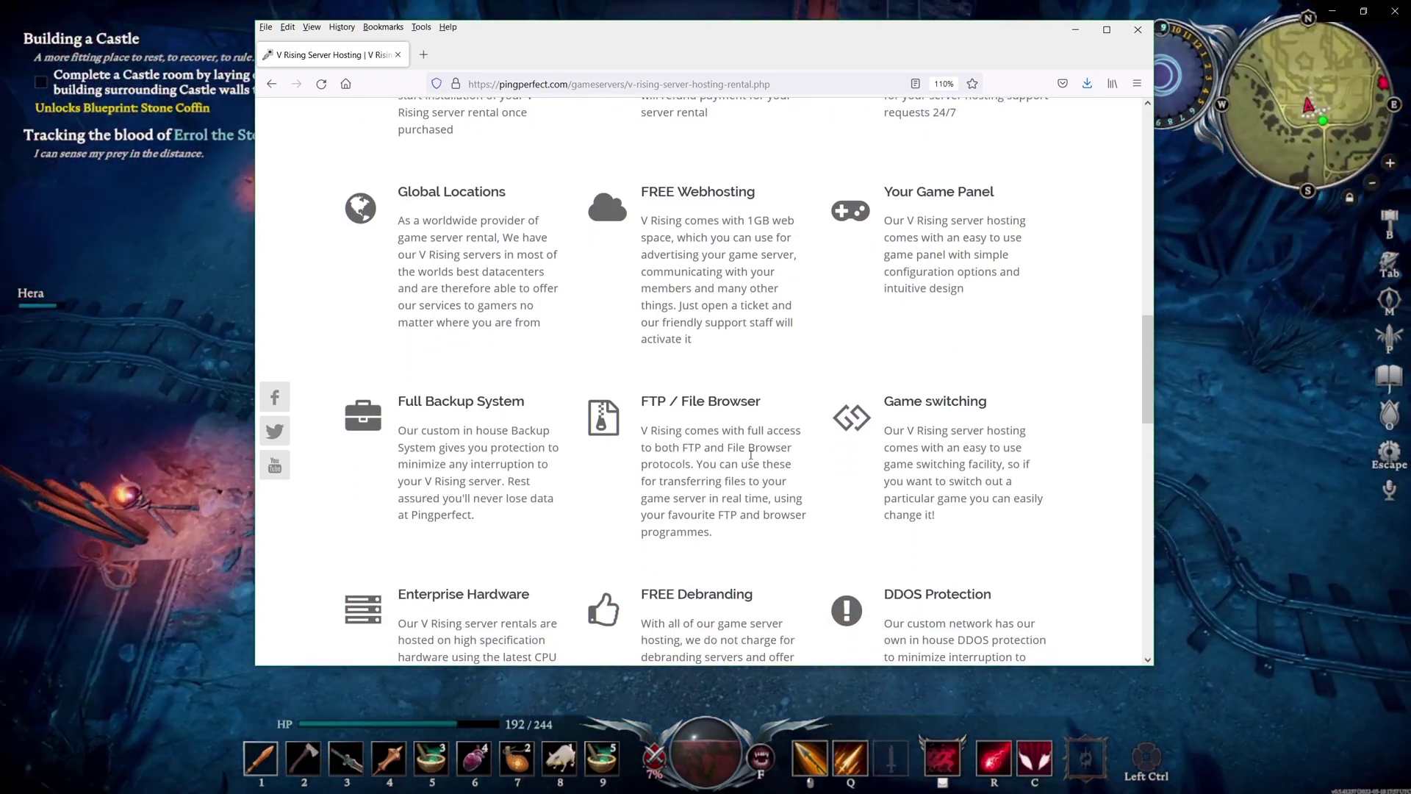
scroll(483, 402, down, 3)
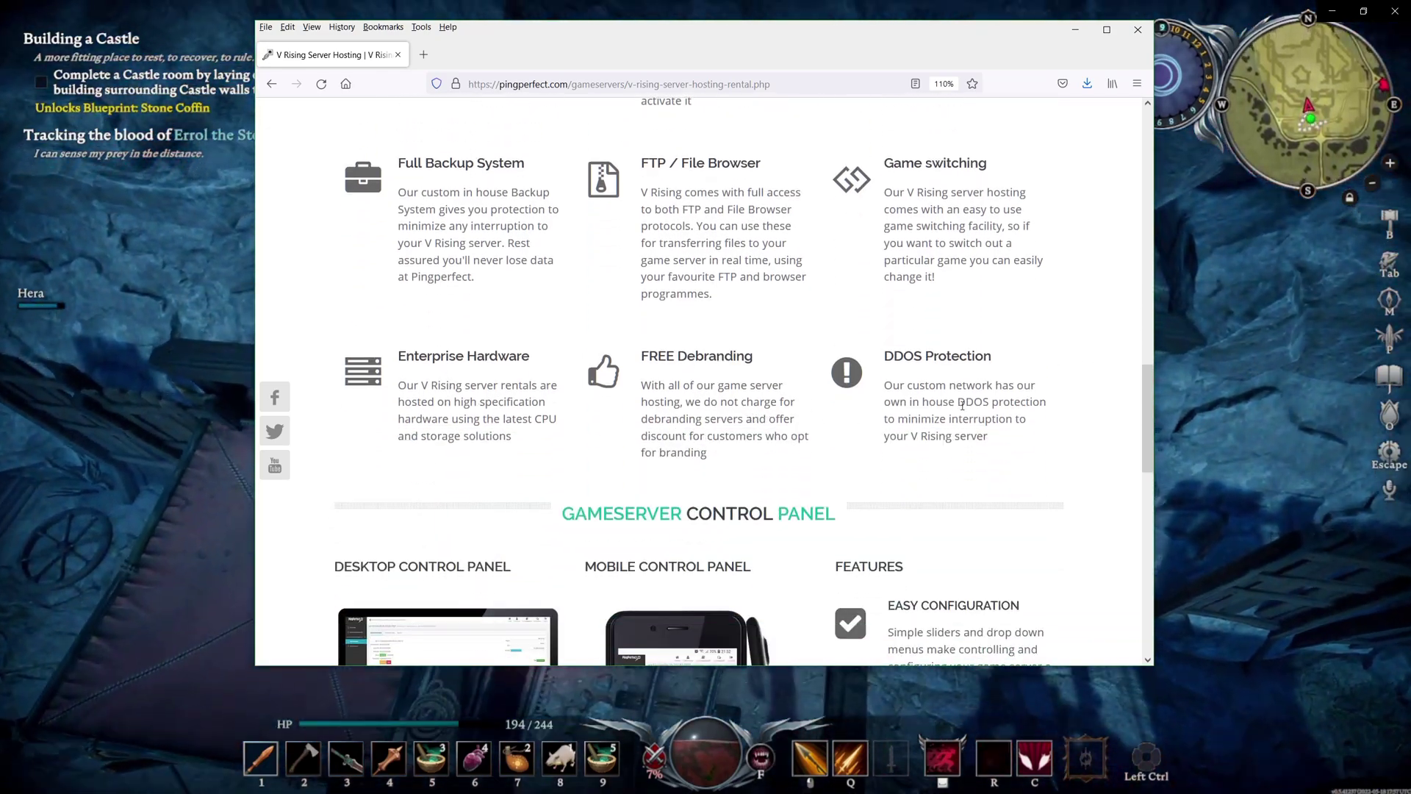
scroll(621, 548, down, 4)
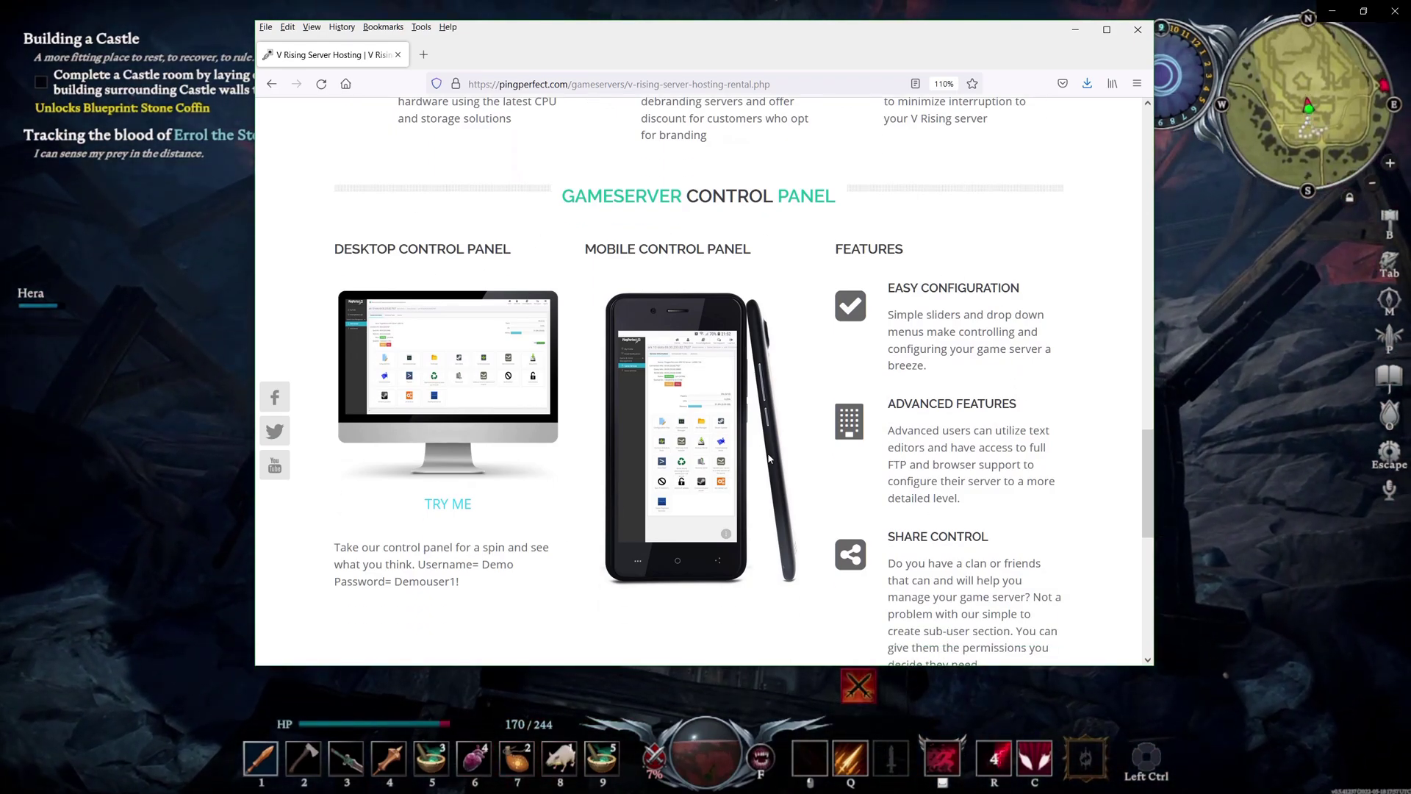
scroll(769, 459, up, 15)
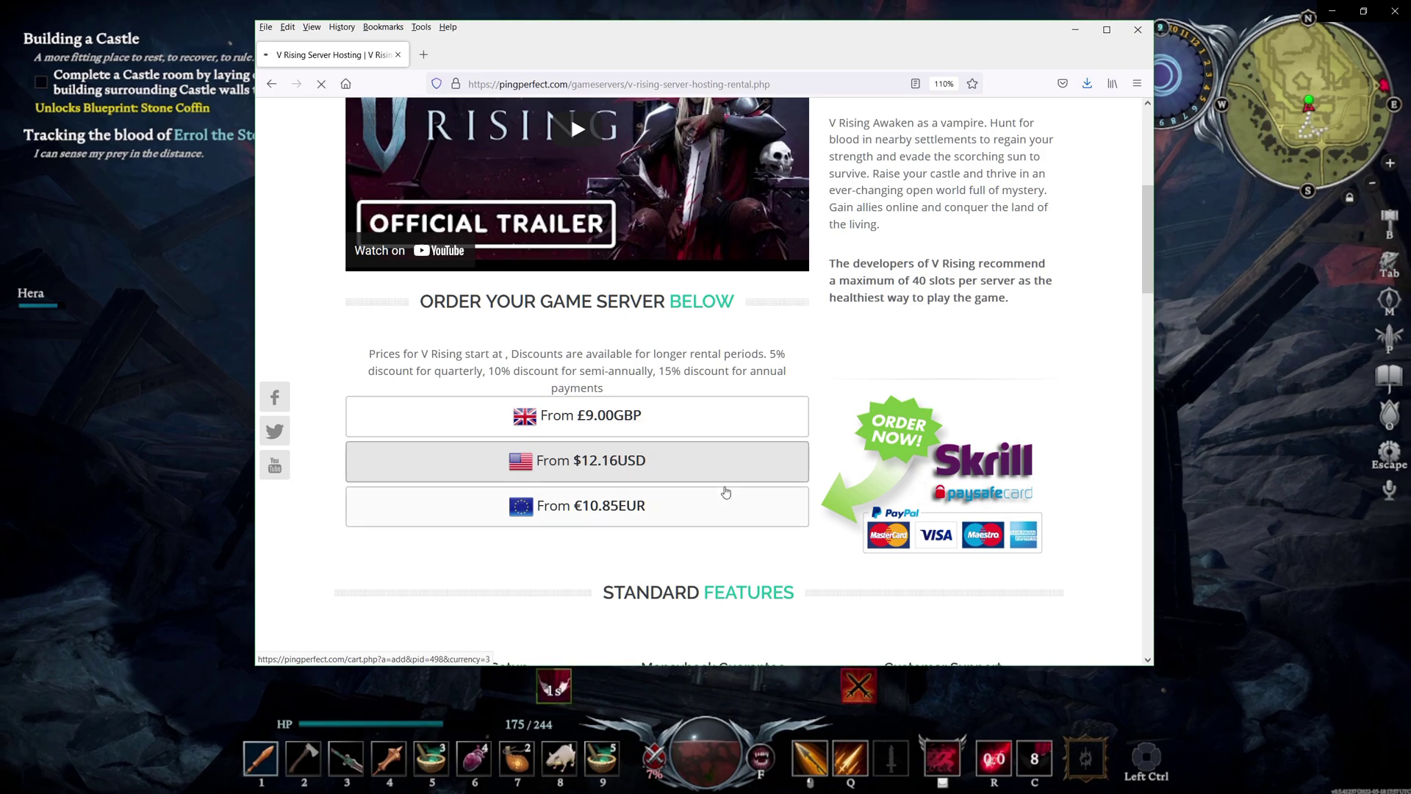
Order the V Rising server from $12.16USD and scroll to the cart's configurable options
click(778, 460)
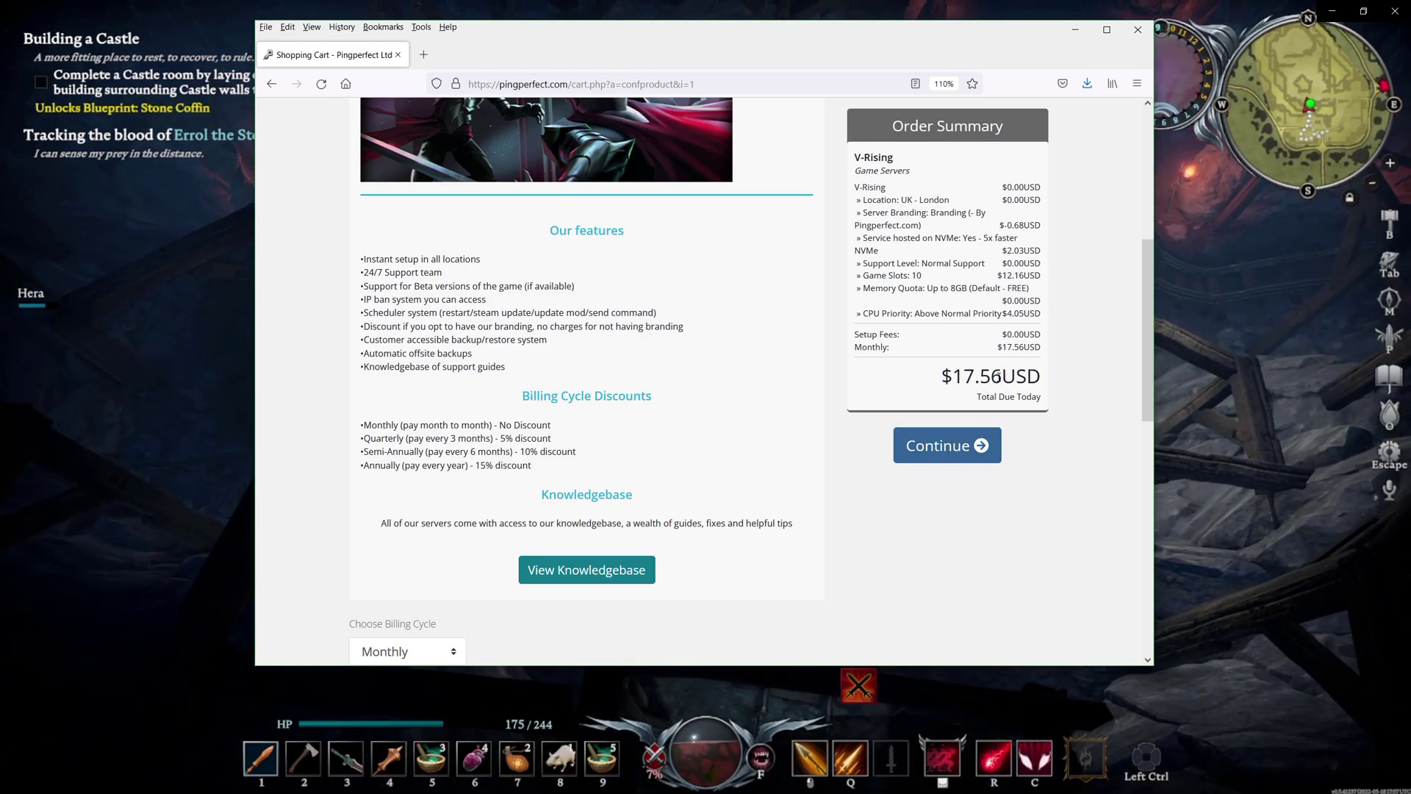
scroll(762, 479, down, 1)
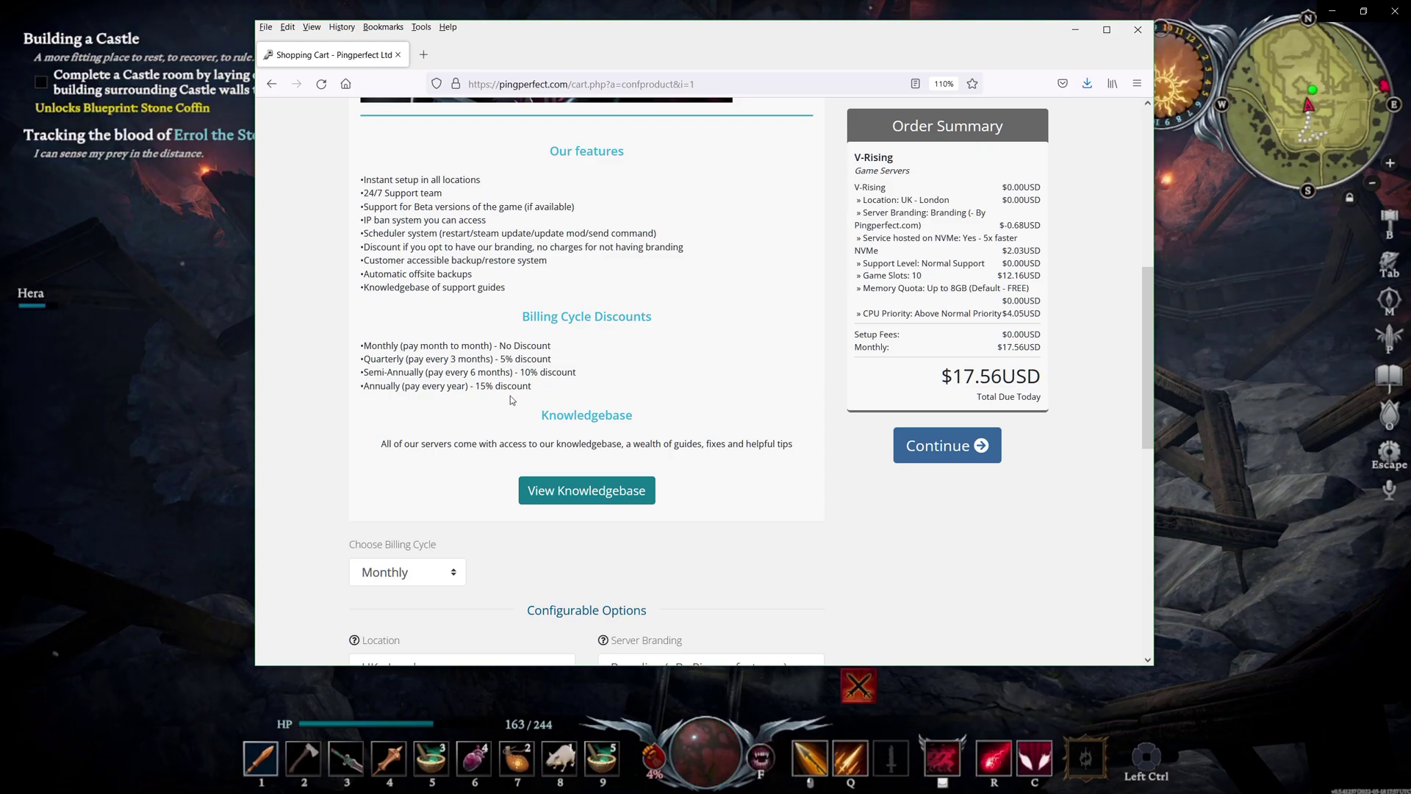
scroll(512, 399, down, 3)
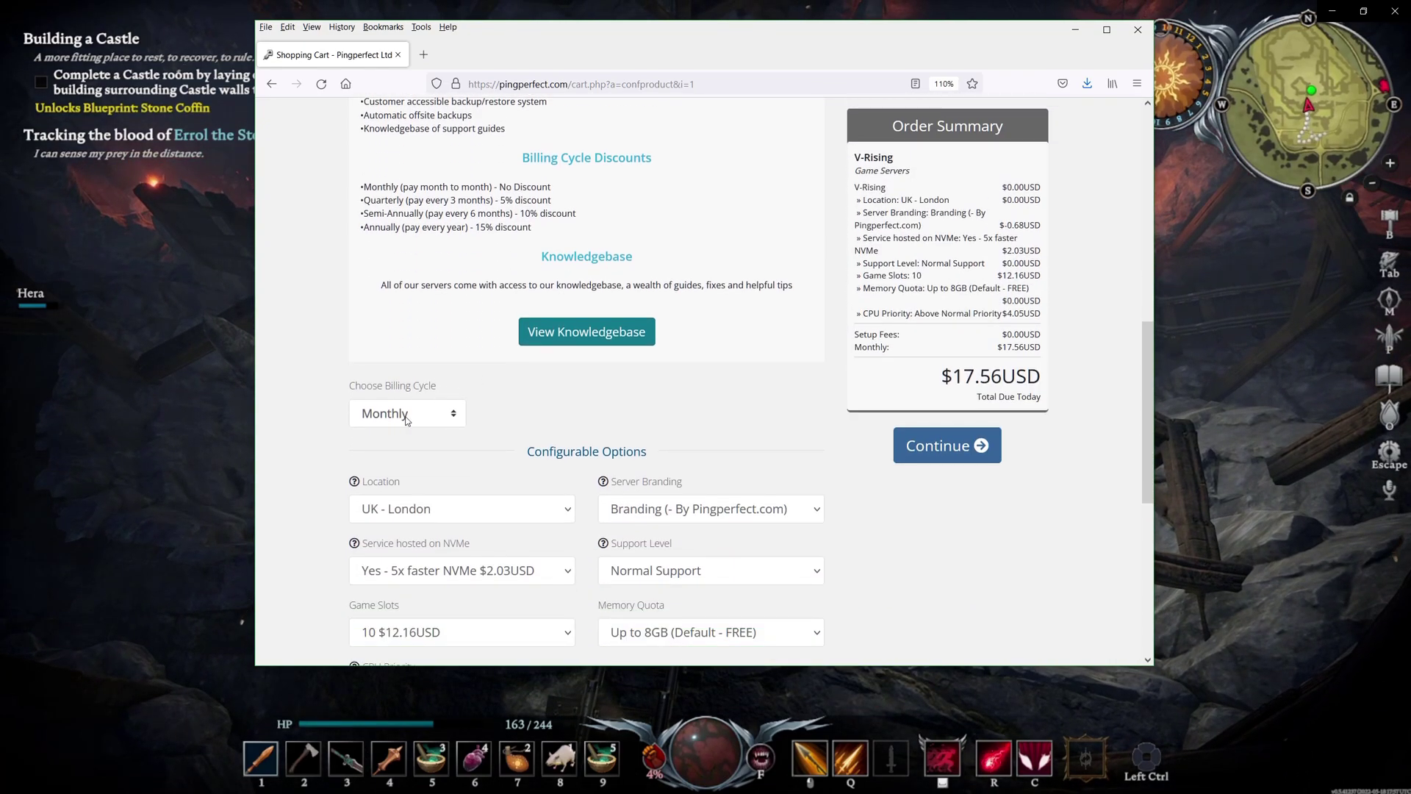
Set the server location to USA - Chicago
scroll(498, 464, down, 3)
click(513, 350)
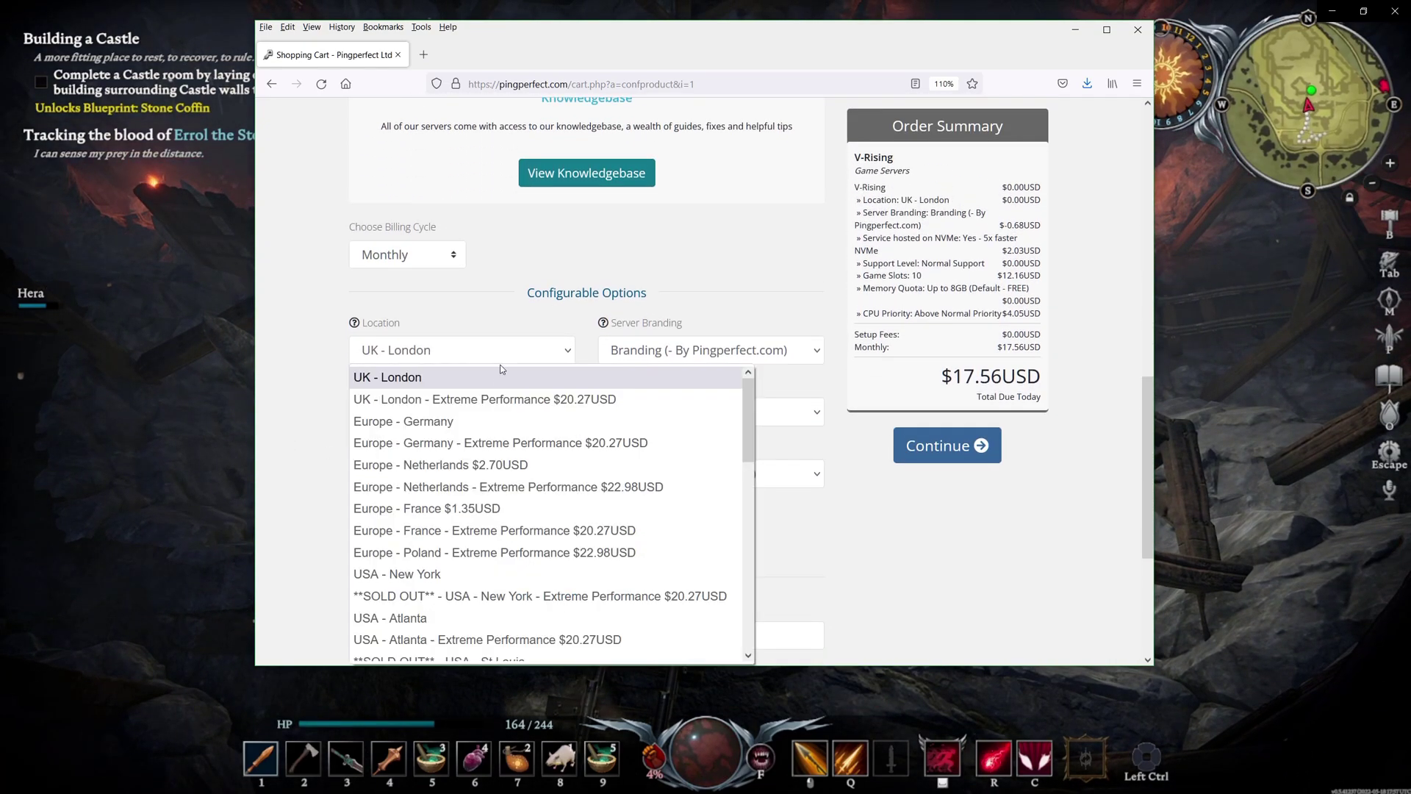
scroll(508, 450, down, 8)
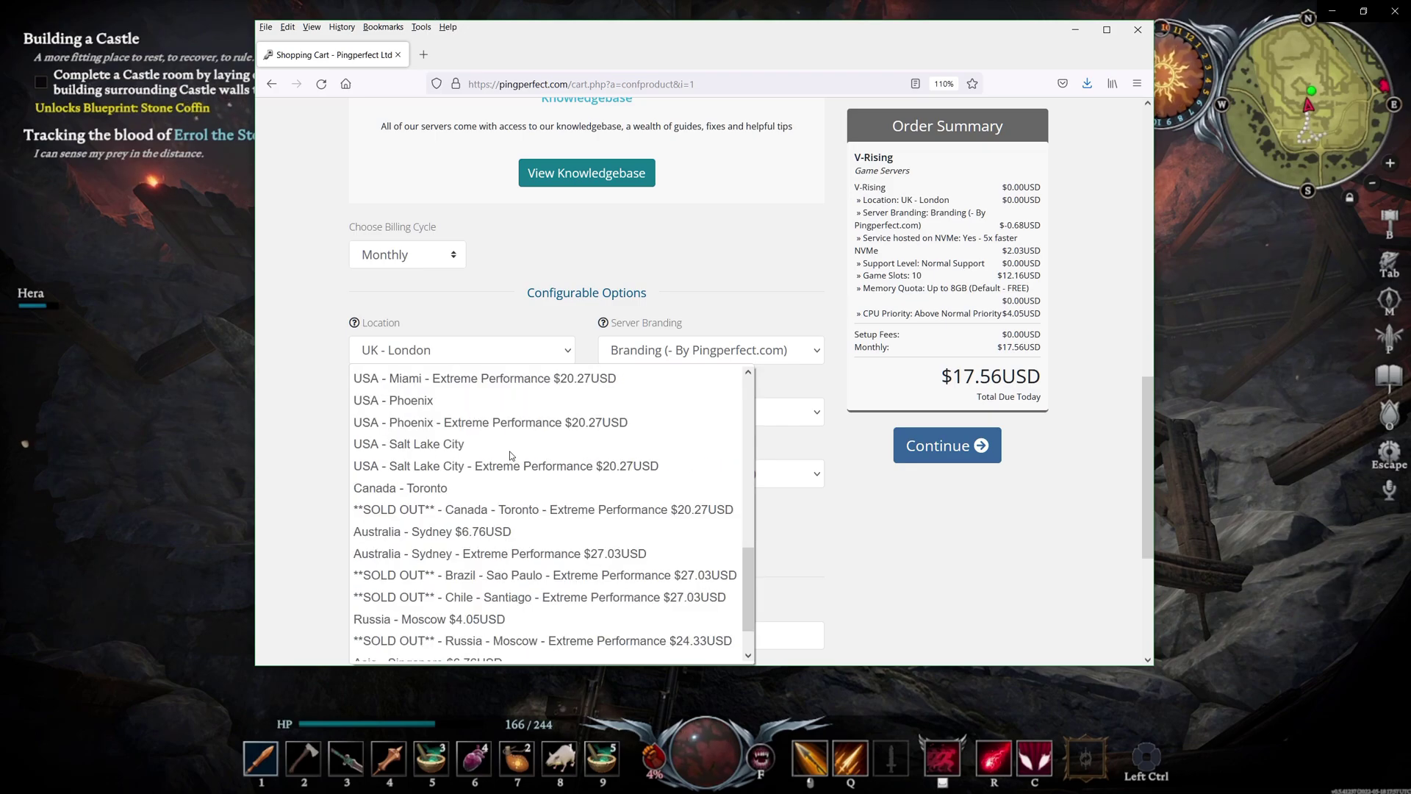
scroll(489, 471, up, 6)
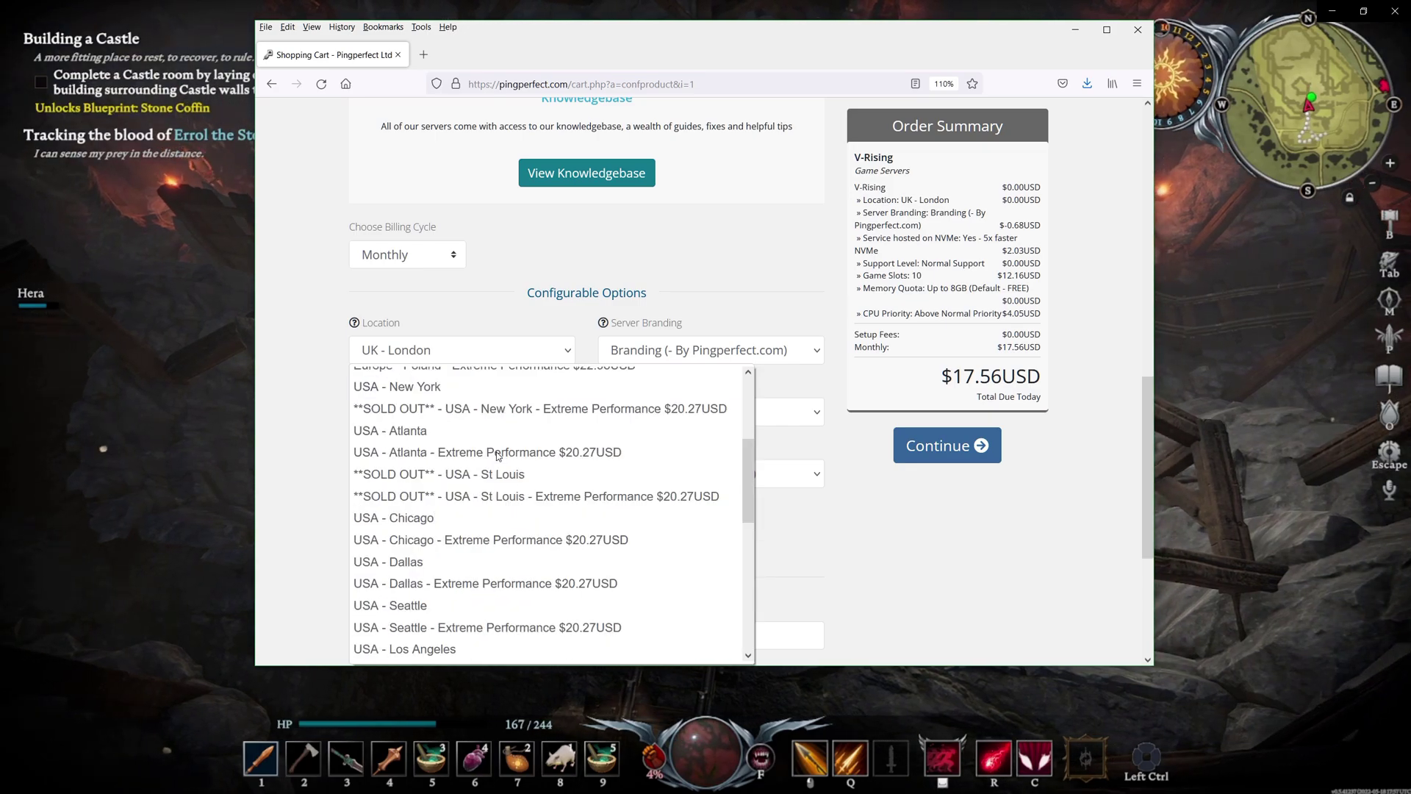
click(455, 521)
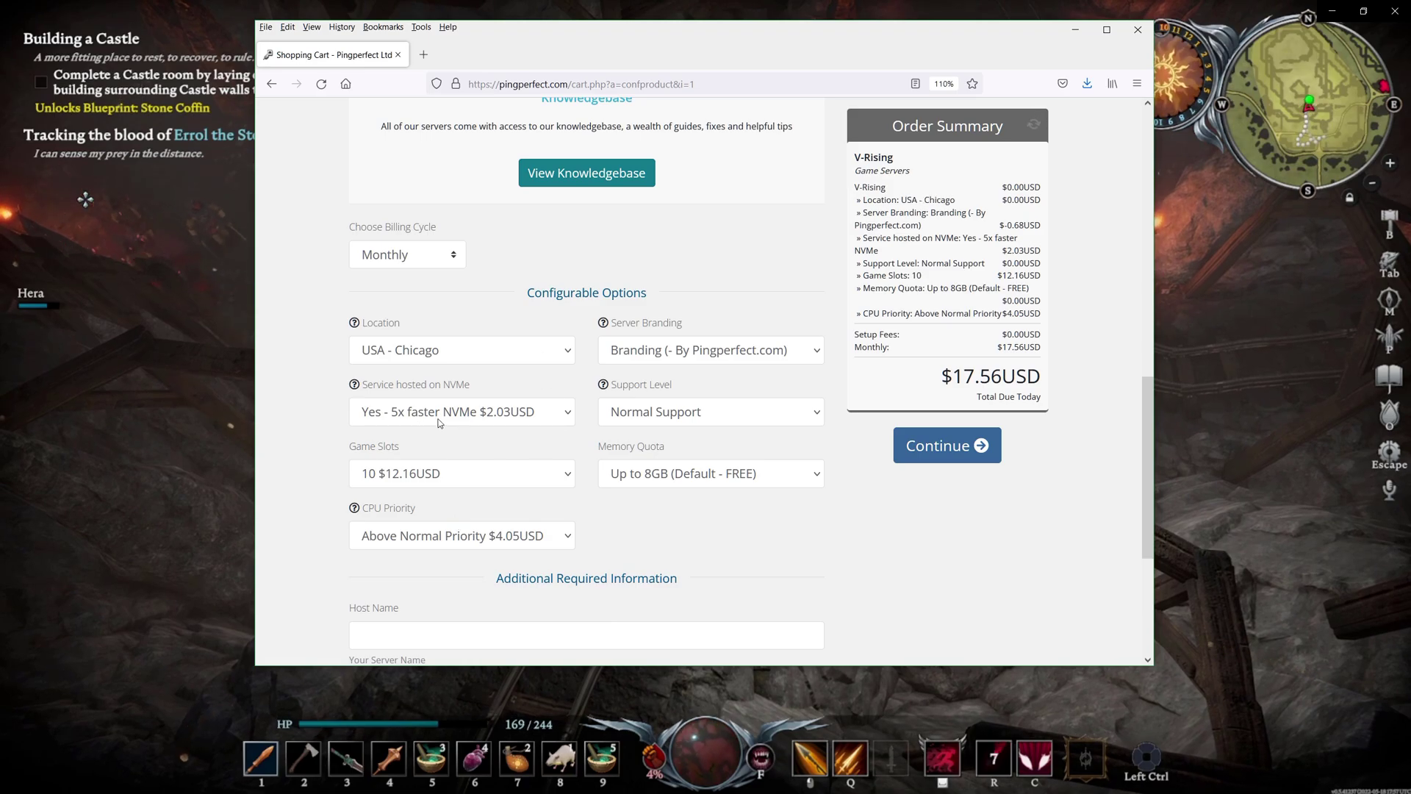
Switch storage to 'No - Service on SSD' and keep 10 game slots
click(487, 416)
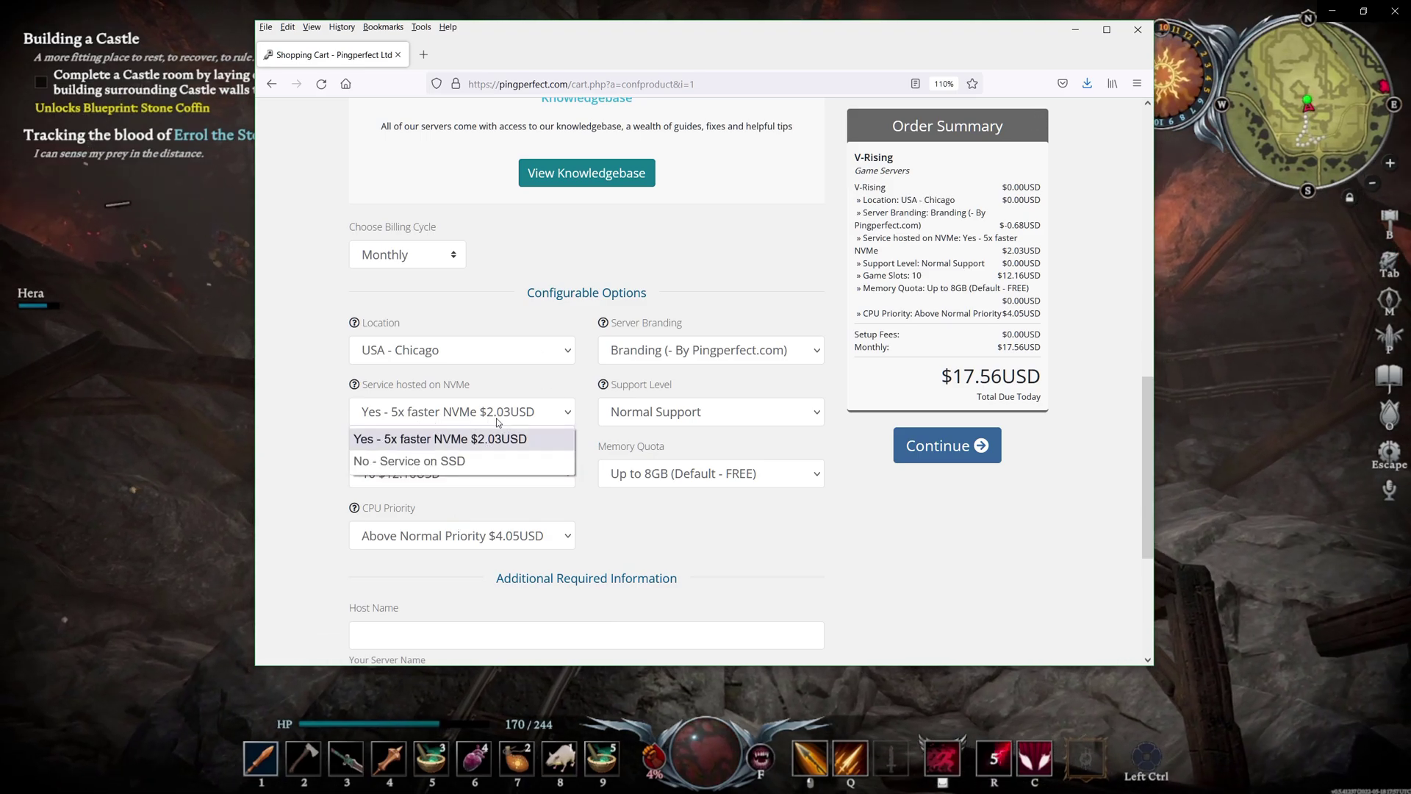
click(468, 461)
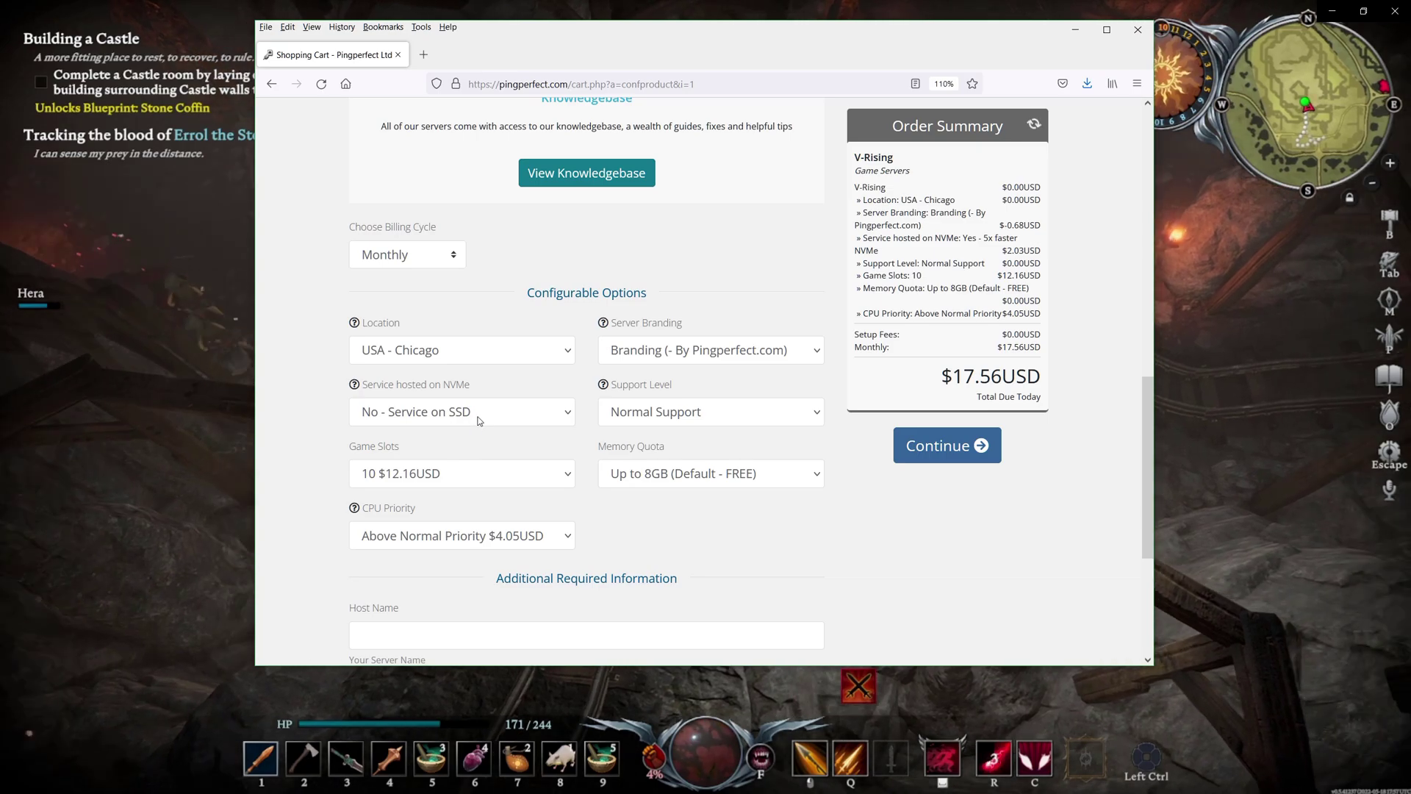
click(451, 474)
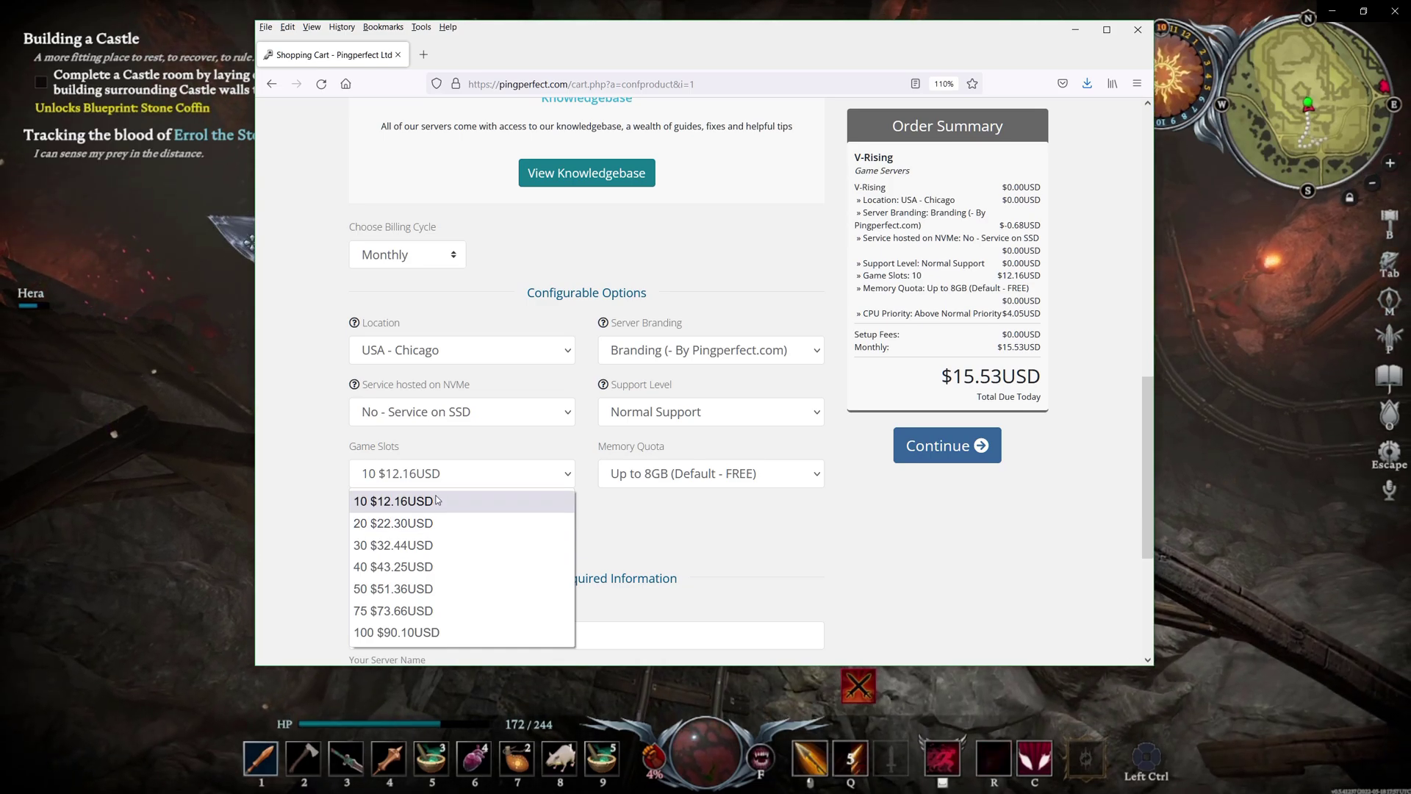
click(437, 506)
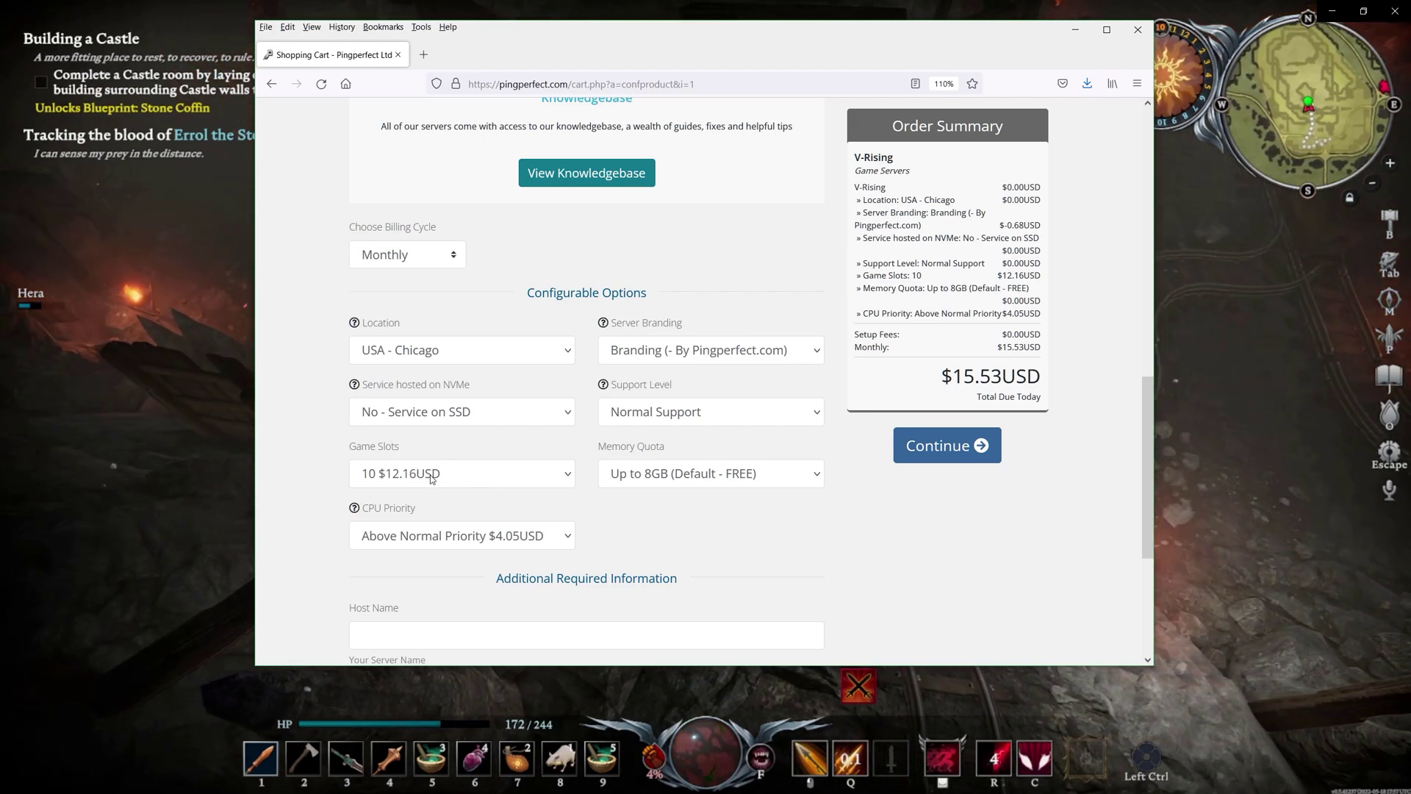
Toggle Server Branding to No Branding and back to Pingperfect branding
click(709, 353)
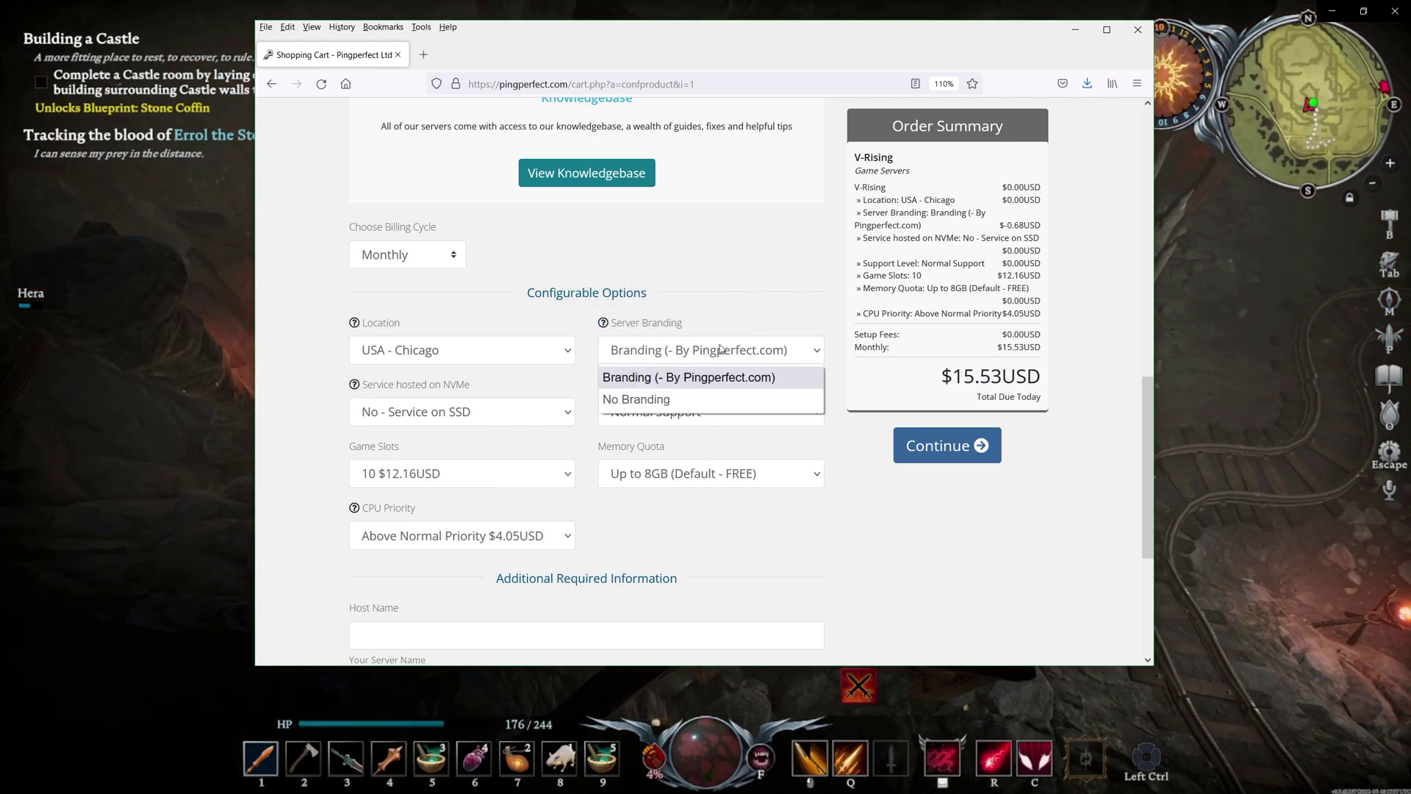
click(672, 398)
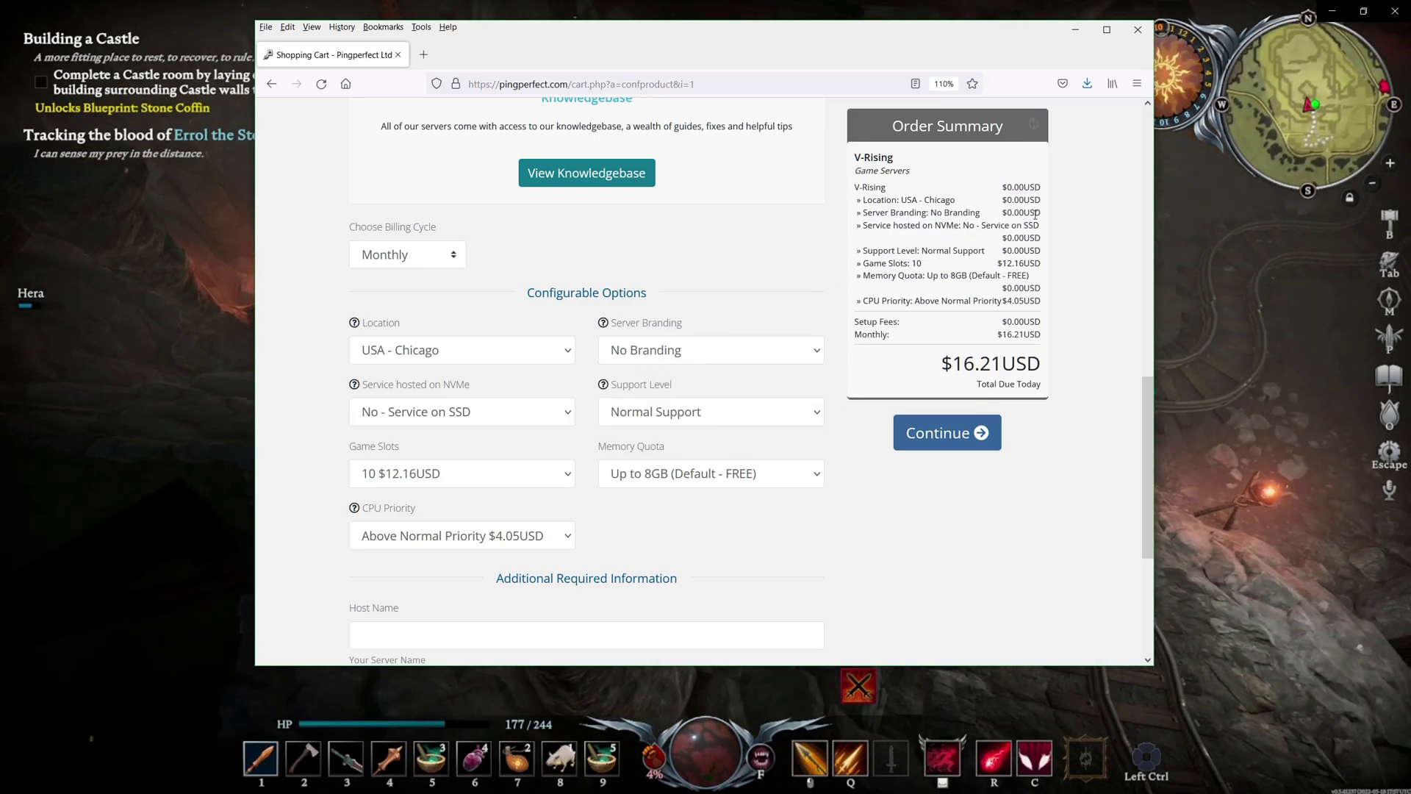
click(671, 359)
click(670, 379)
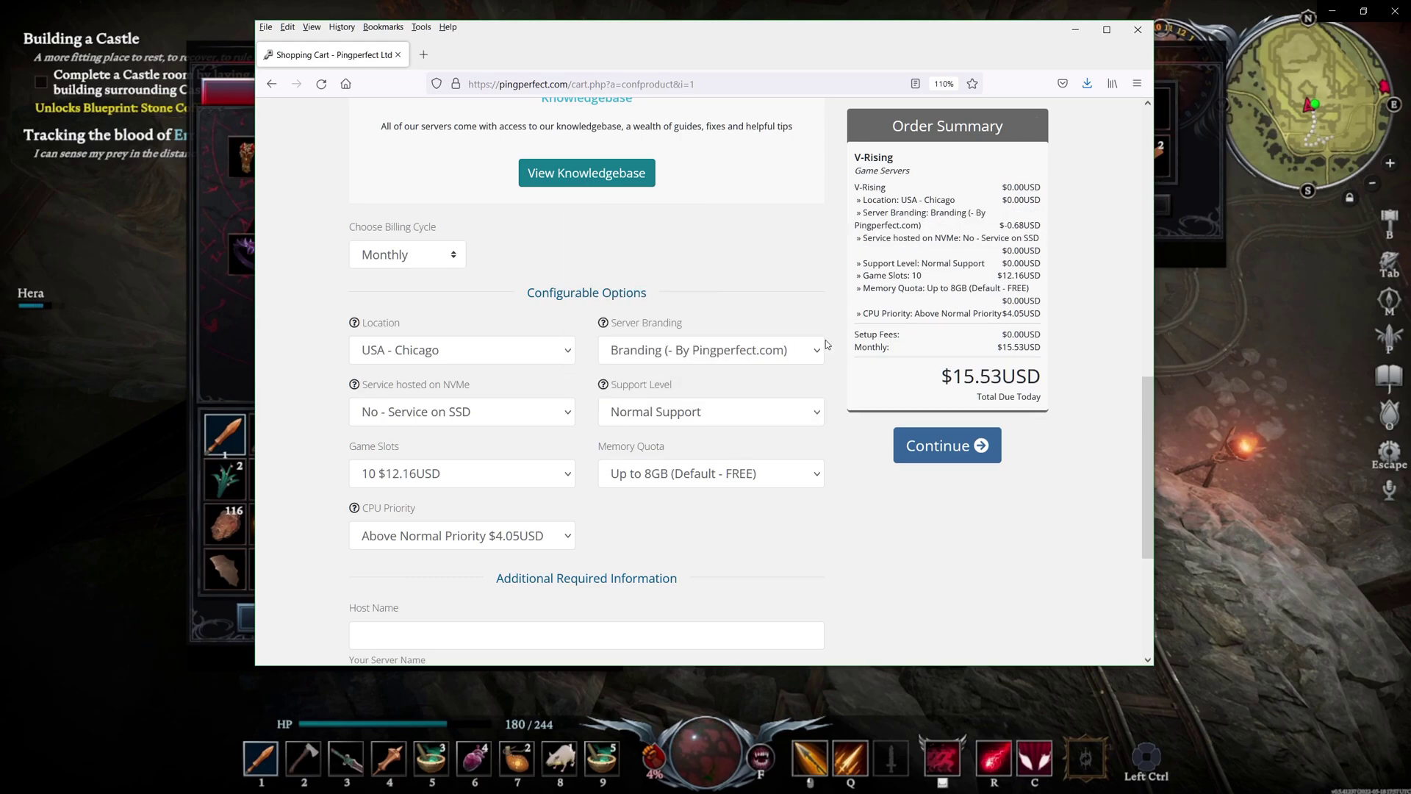
Set CPU Priority to Normal Priority and keep the free 8GB memory quota
click(503, 542)
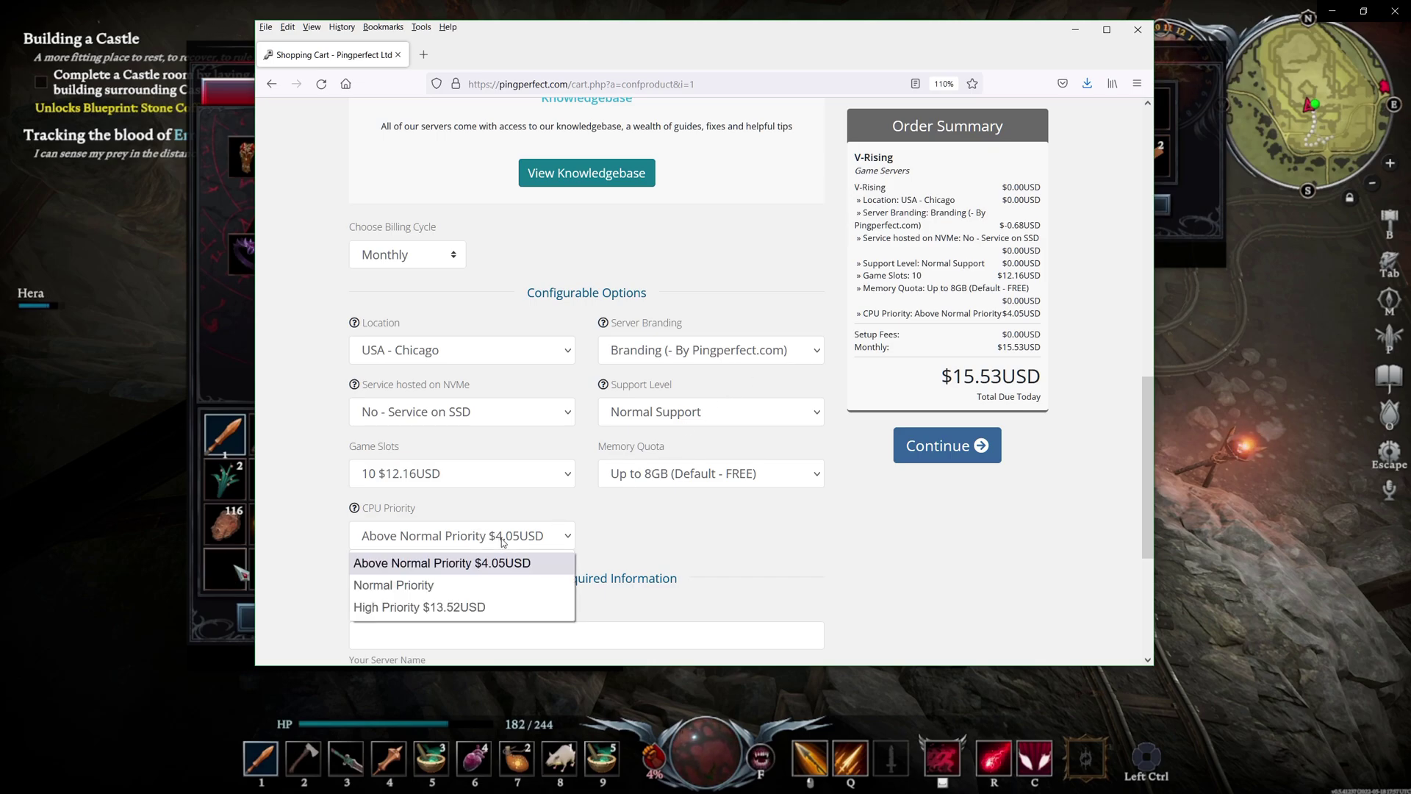
click(460, 588)
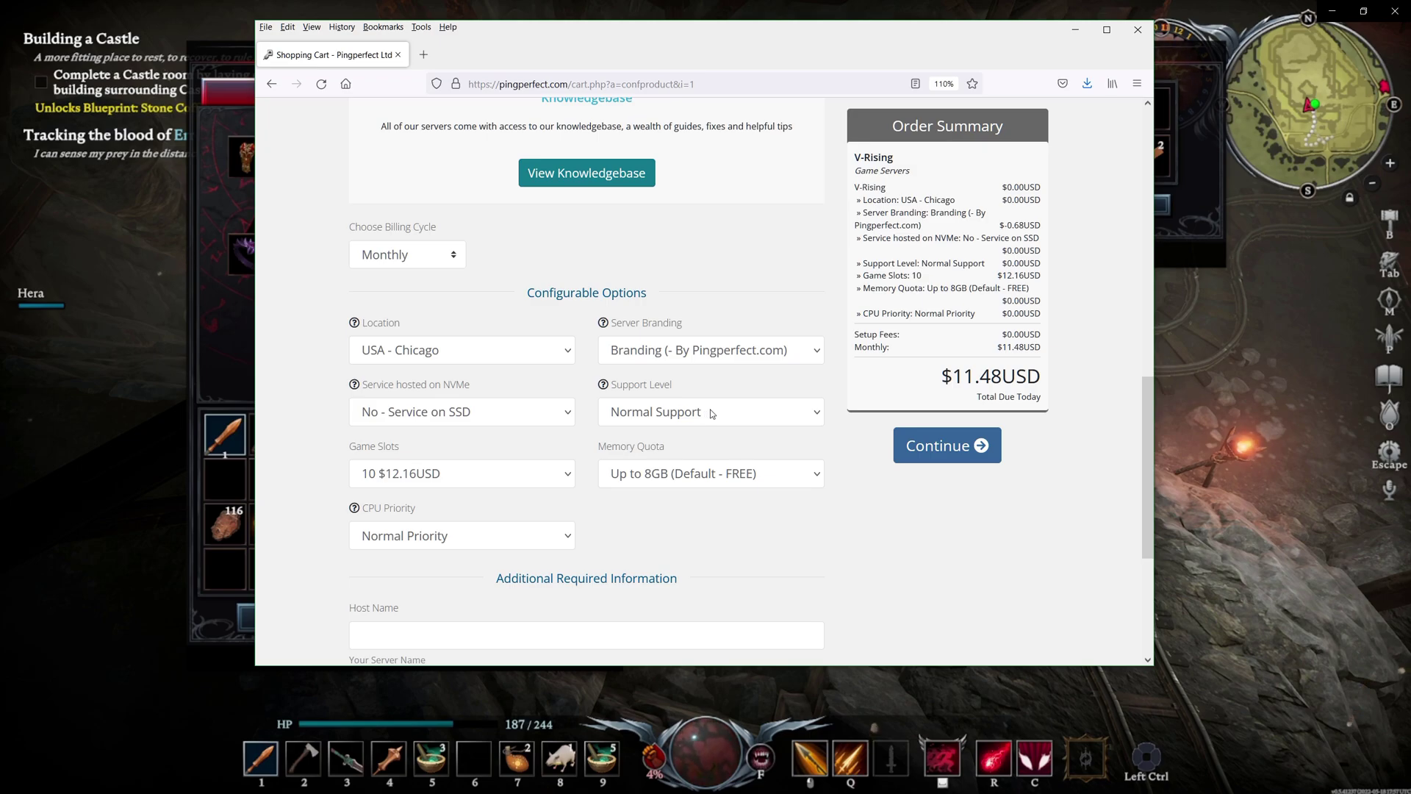
click(725, 476)
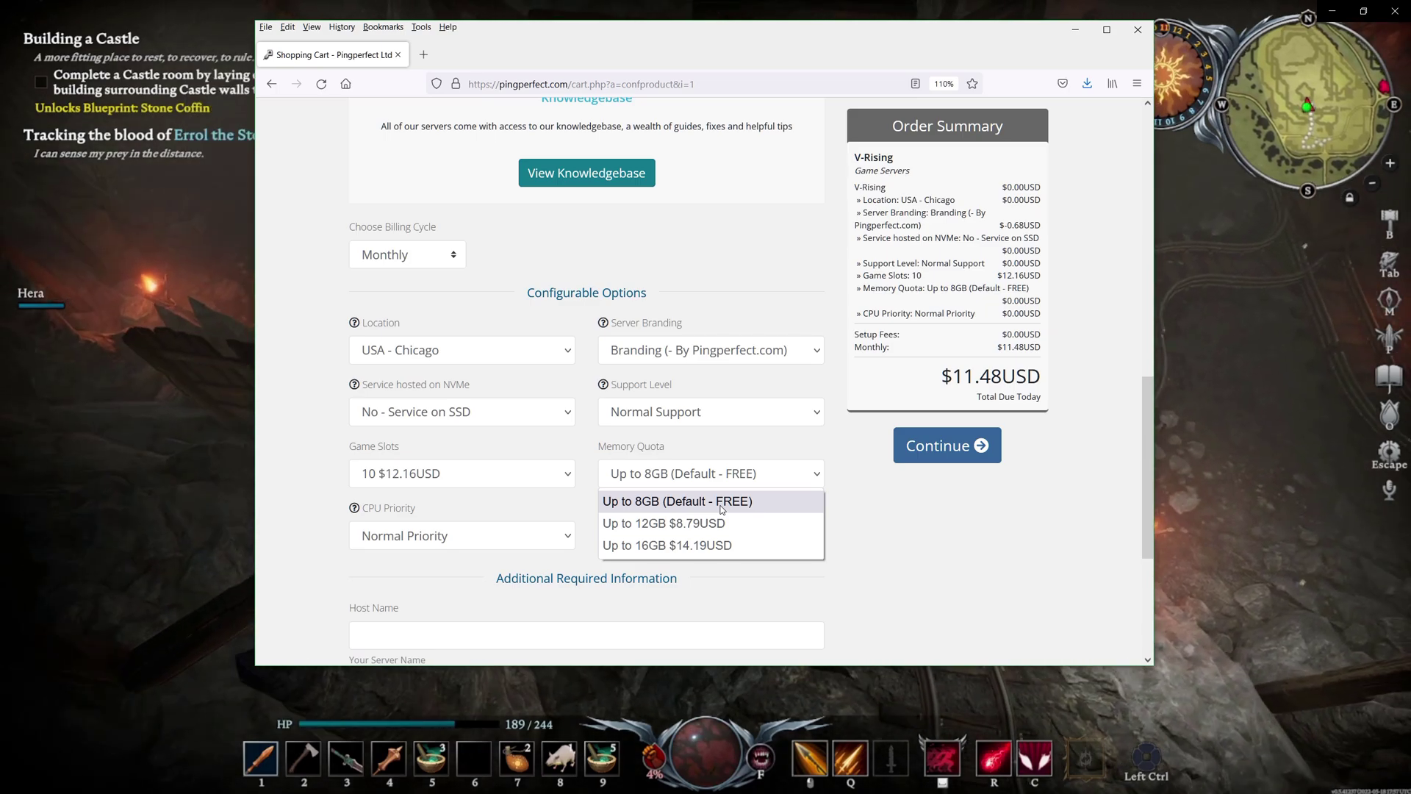
click(722, 502)
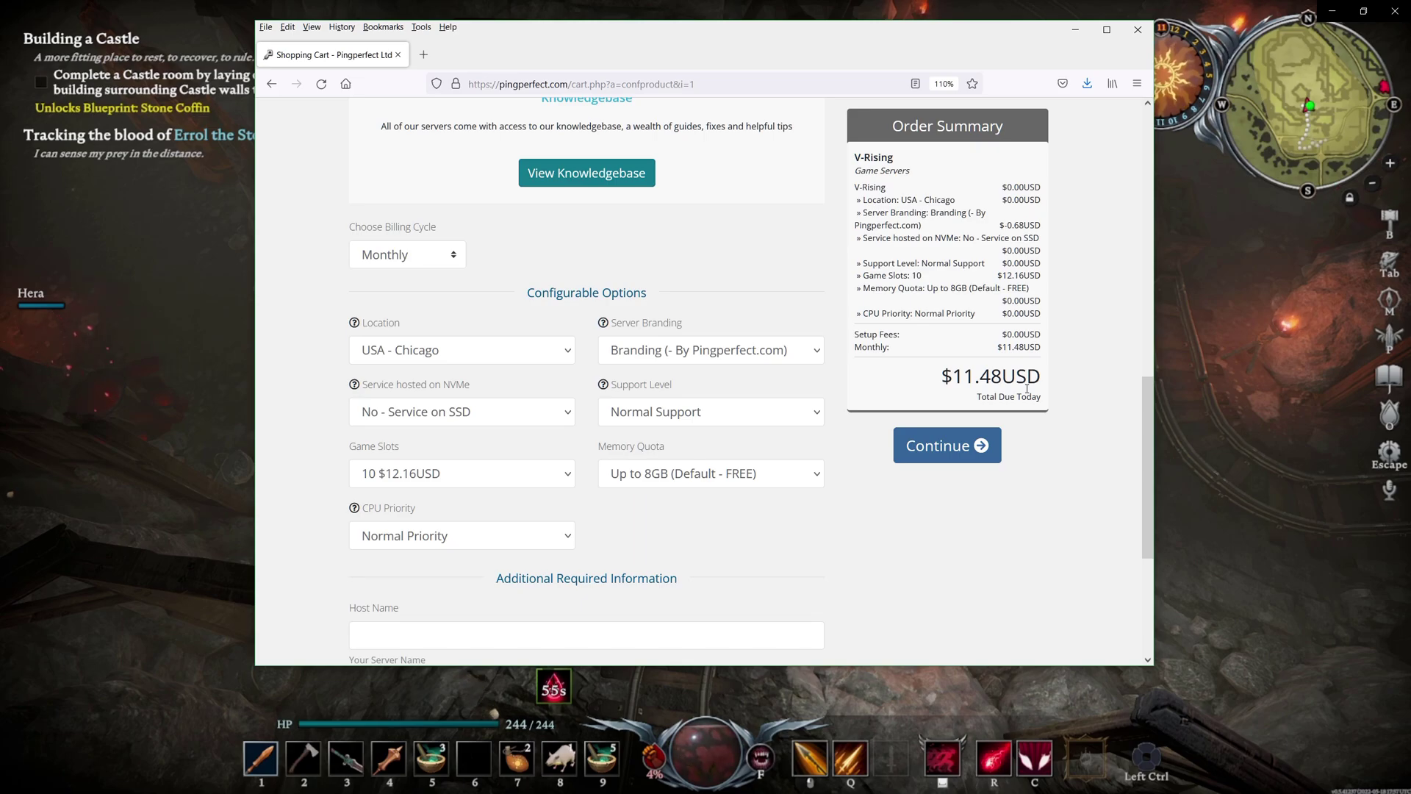
Scroll down the cart toward the Continue button
scroll(917, 447, down, 1)
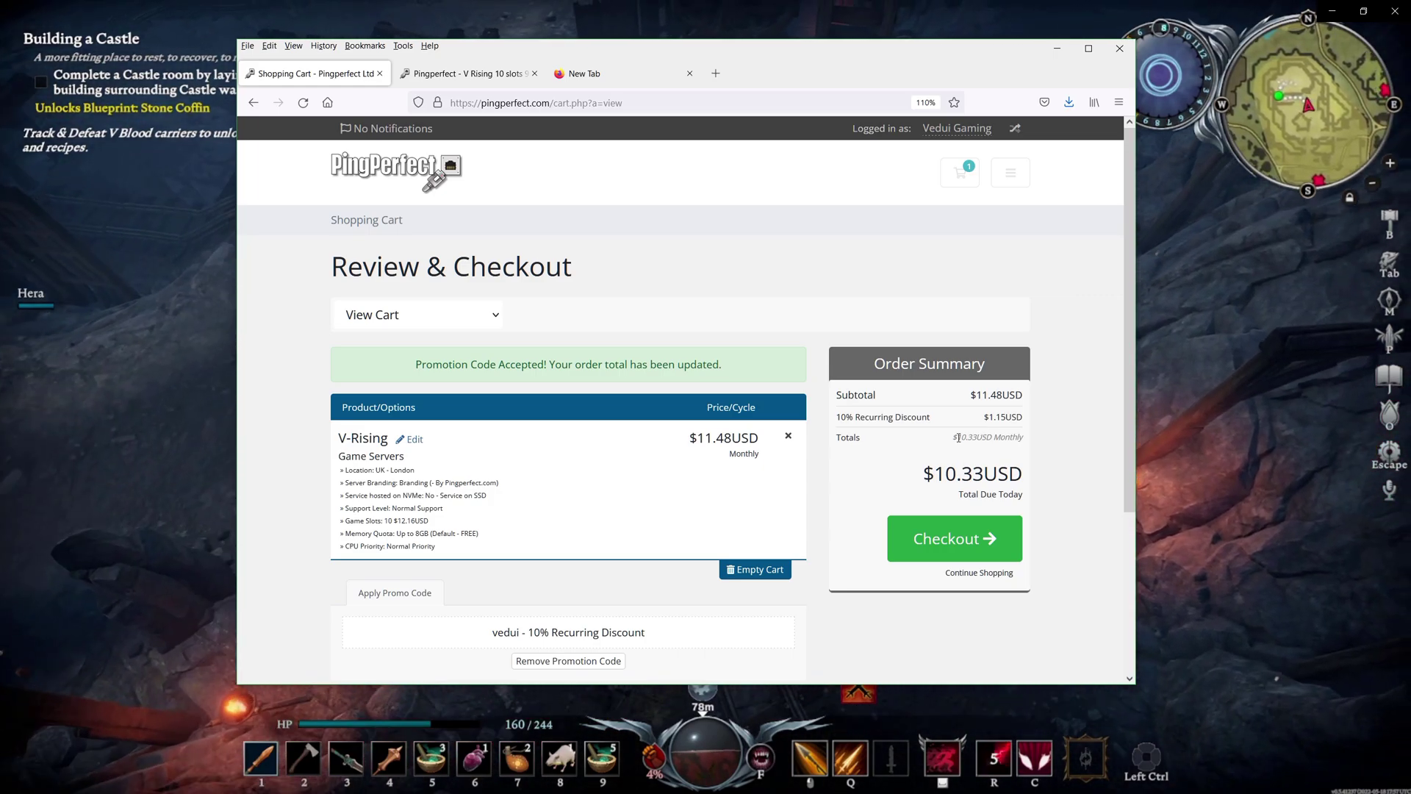
Proceed to checkout and review the payment step showing $0.00USD due today
click(940, 542)
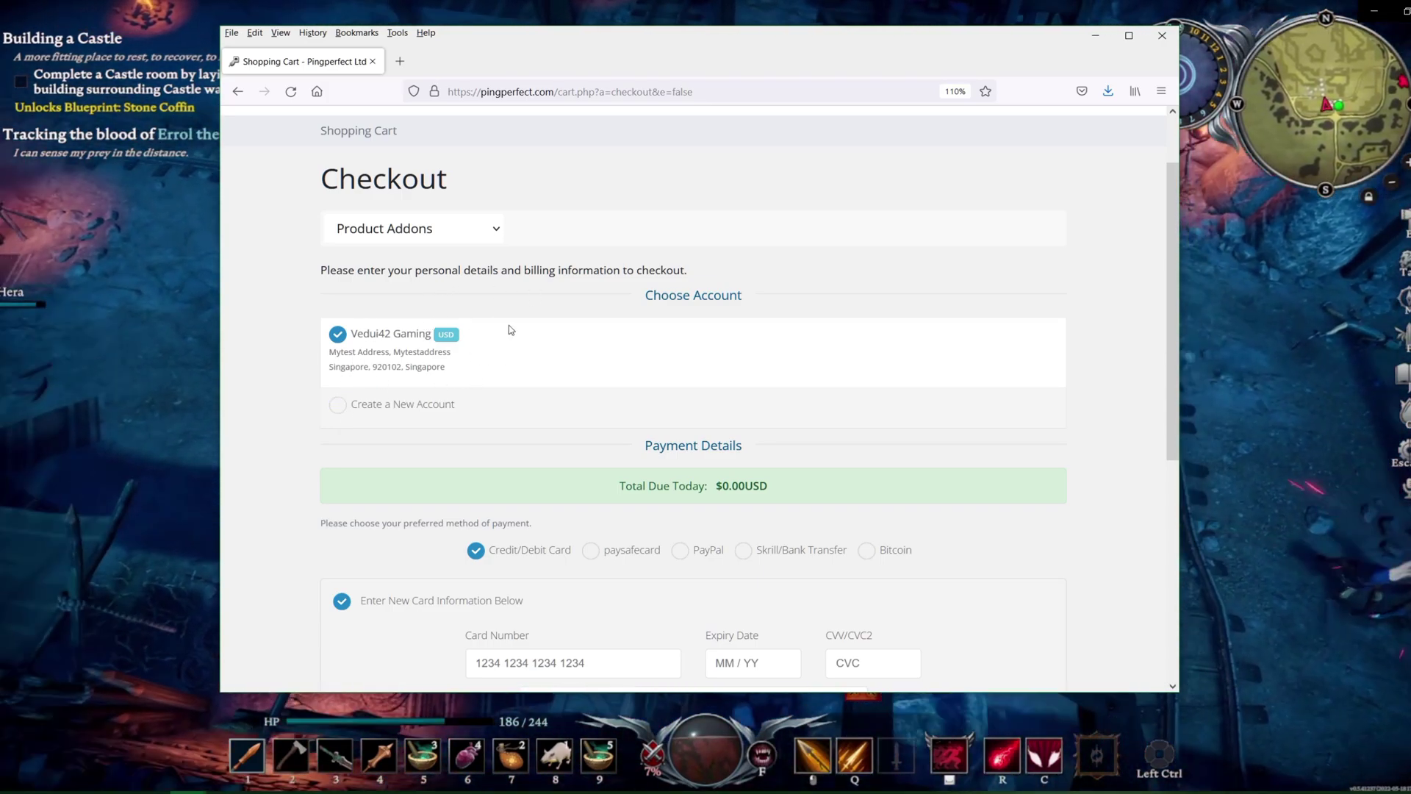
scroll(511, 323, down, 3)
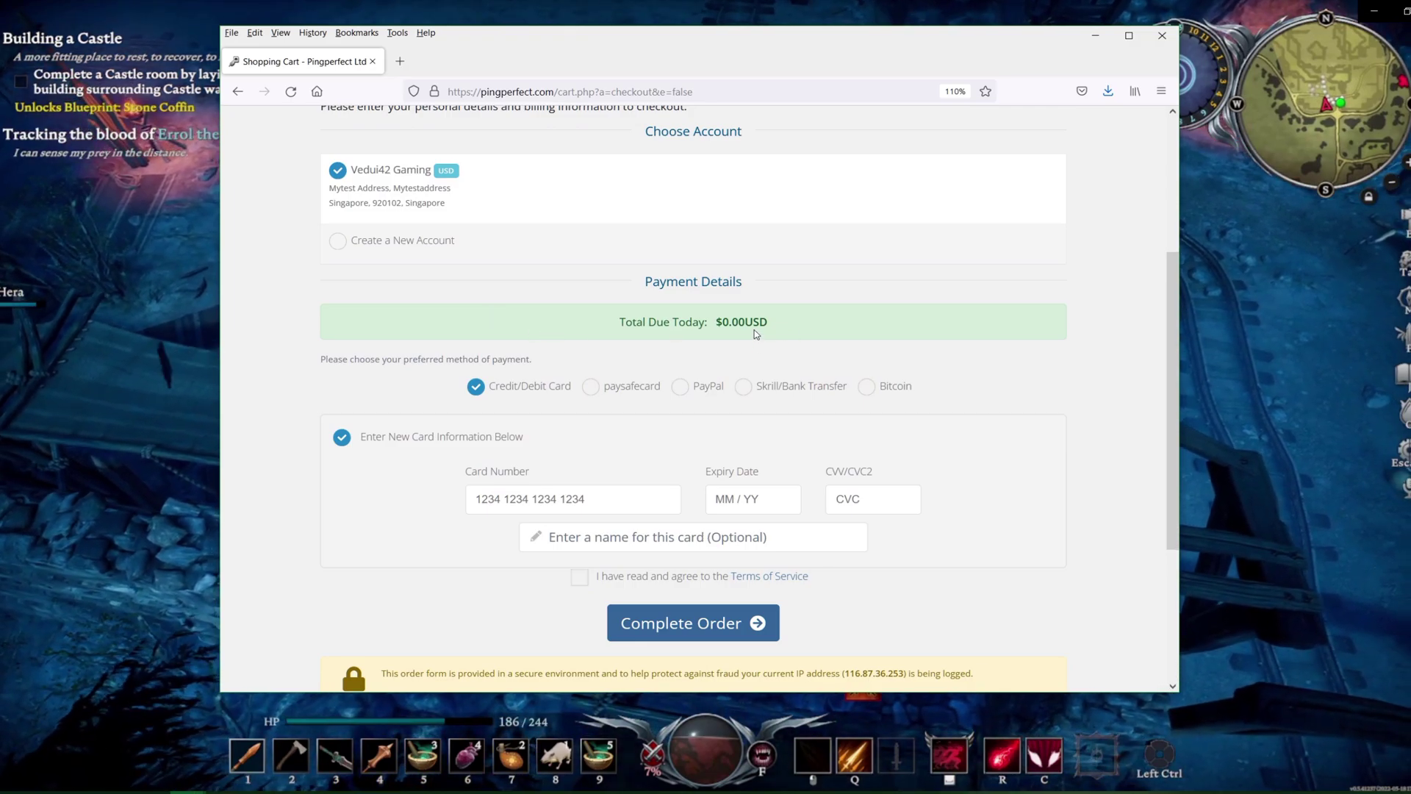
drag(769, 325, 721, 316)
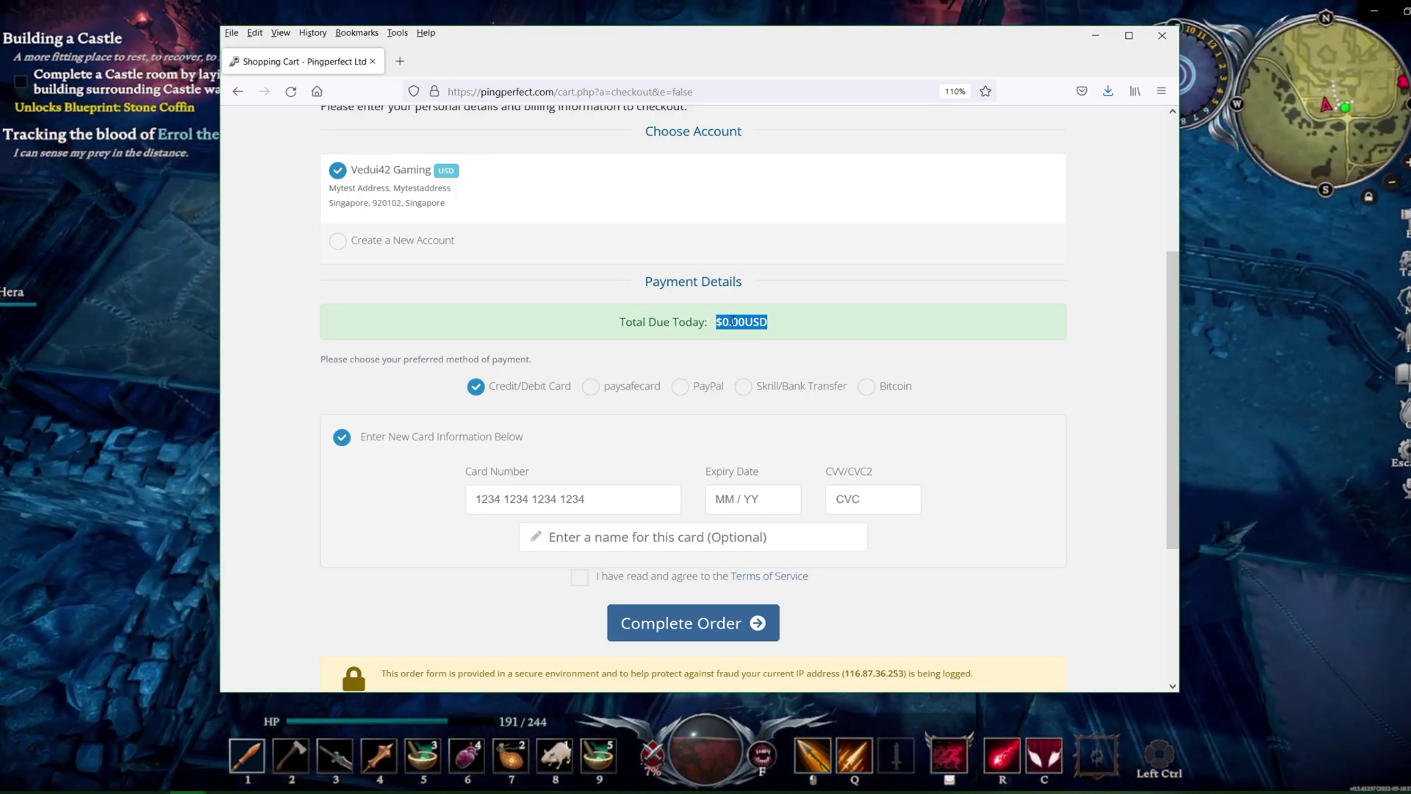
click(775, 323)
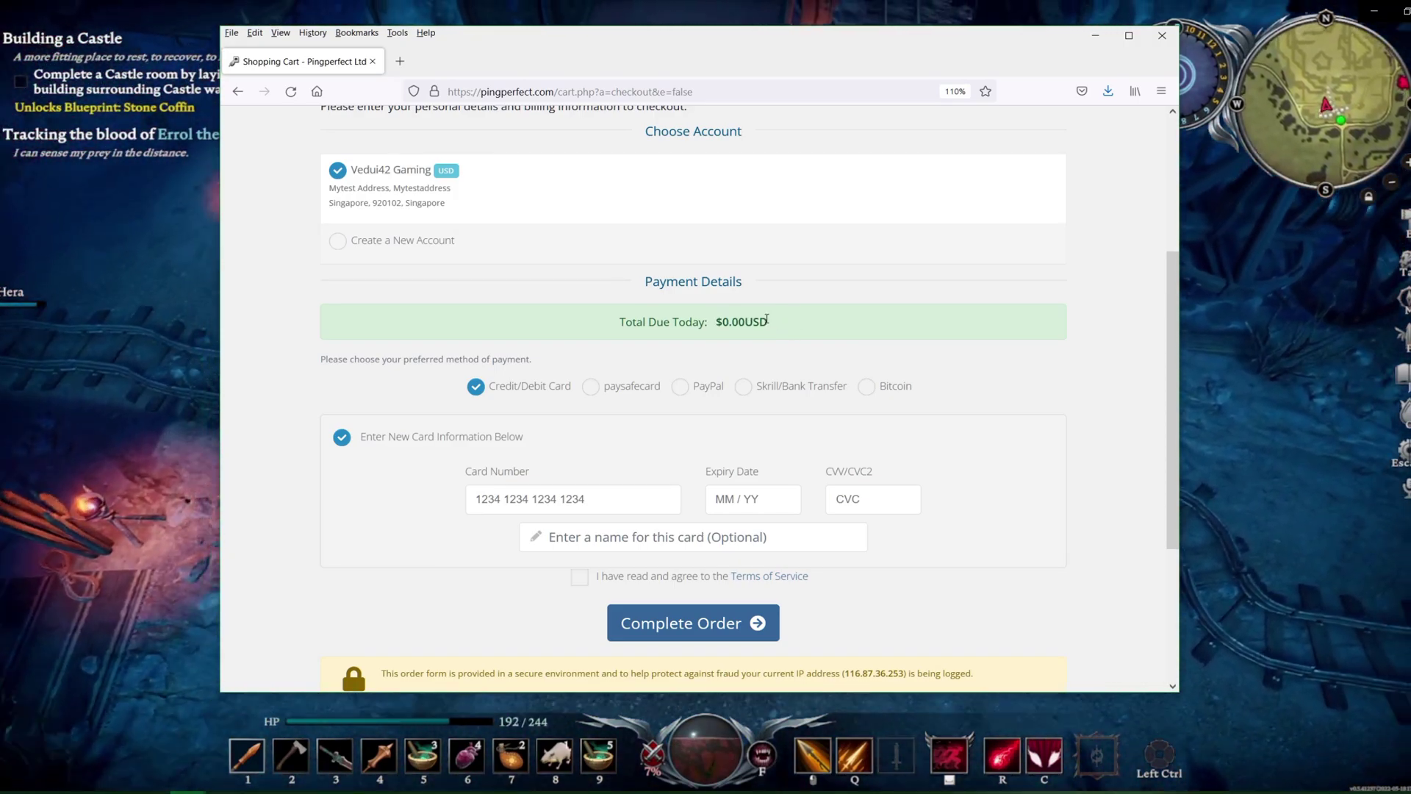
scroll(517, 380, down, 2)
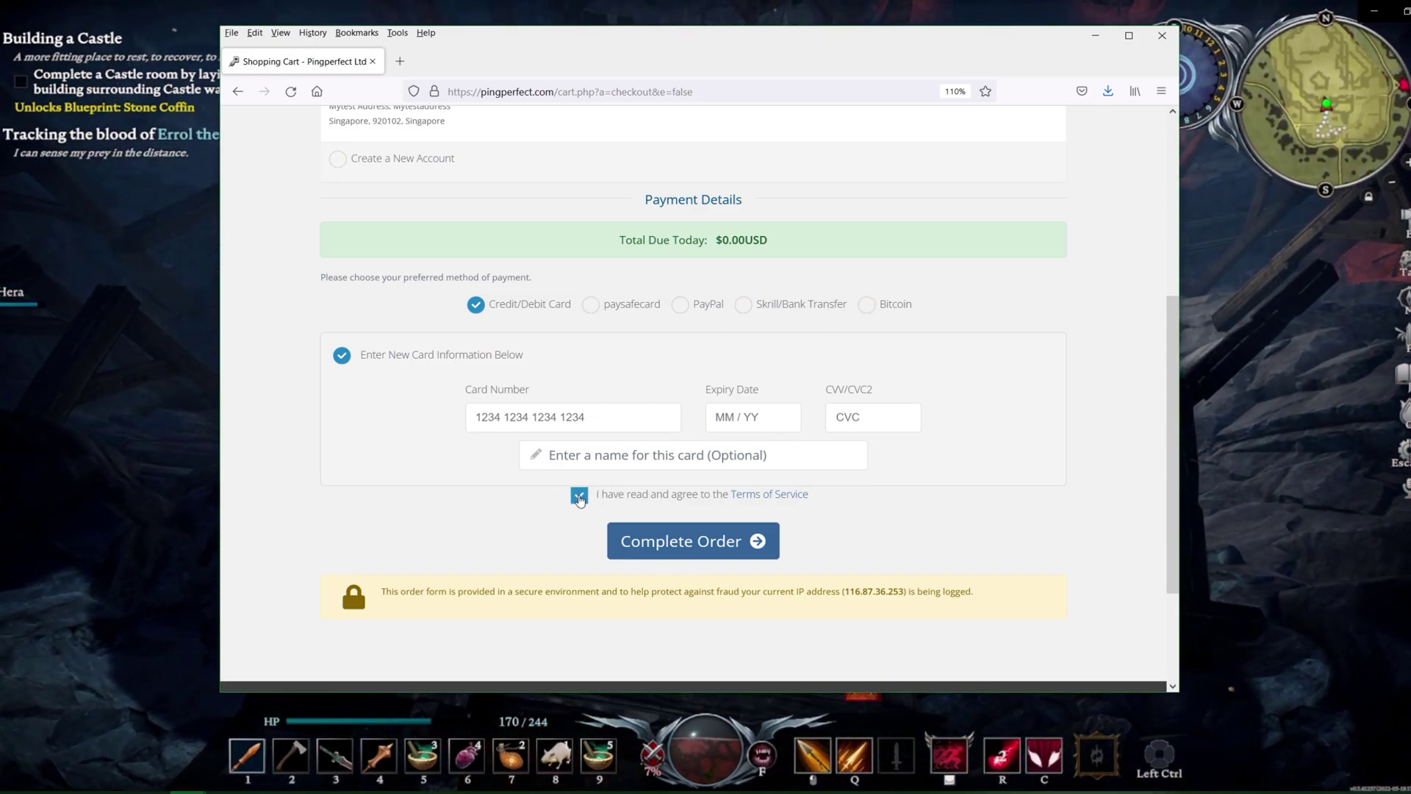
Complete the order and continue from the confirmation page to the client area
click(694, 542)
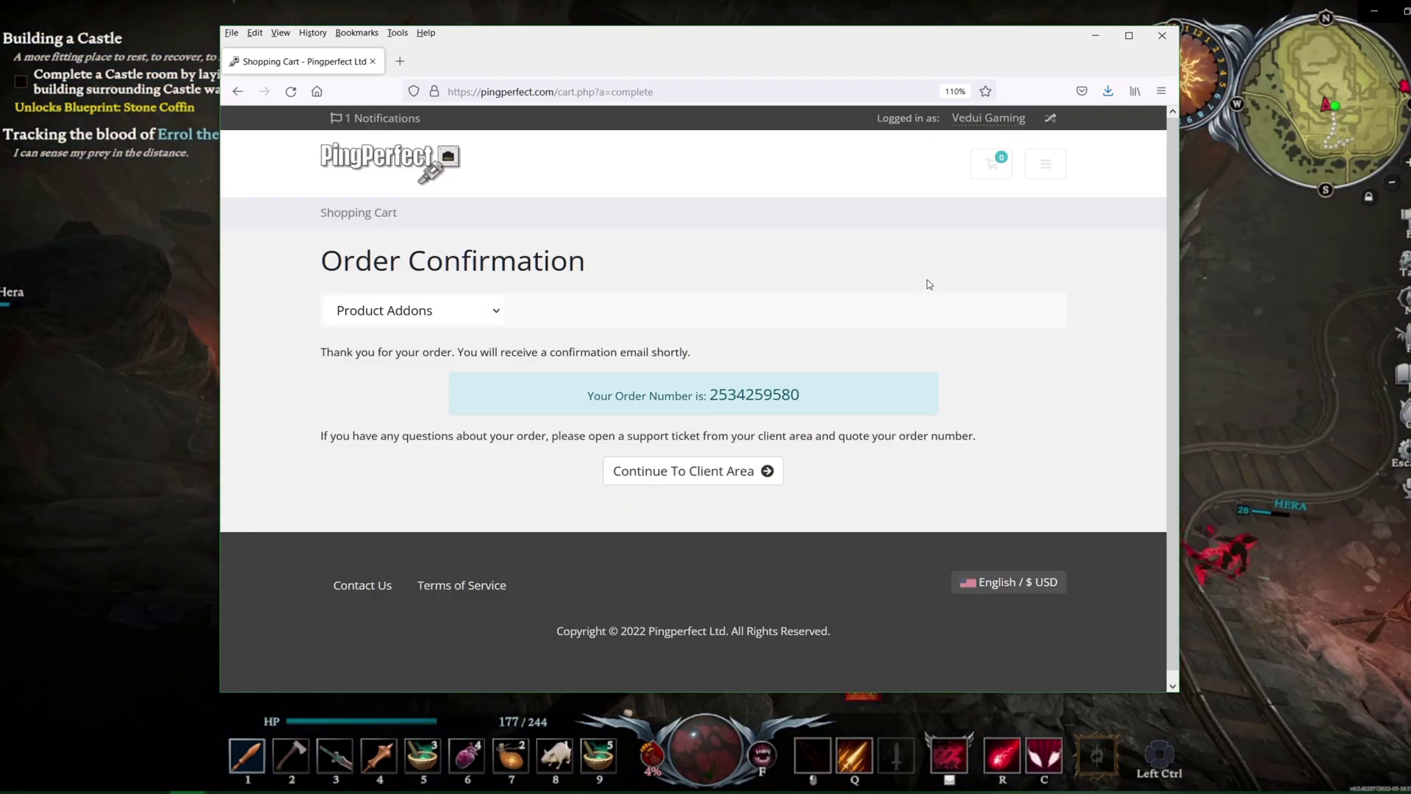
drag(845, 400, 549, 354)
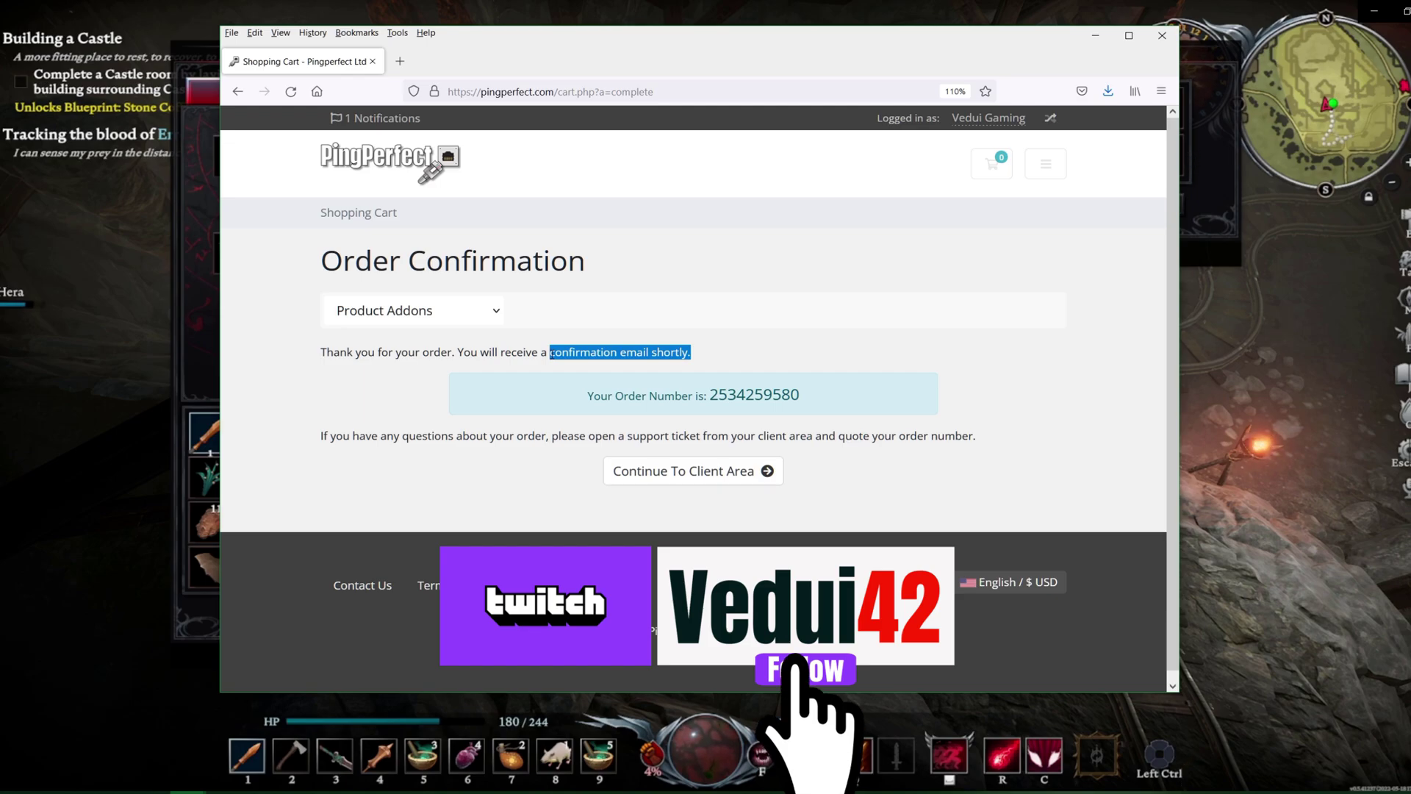
click(704, 476)
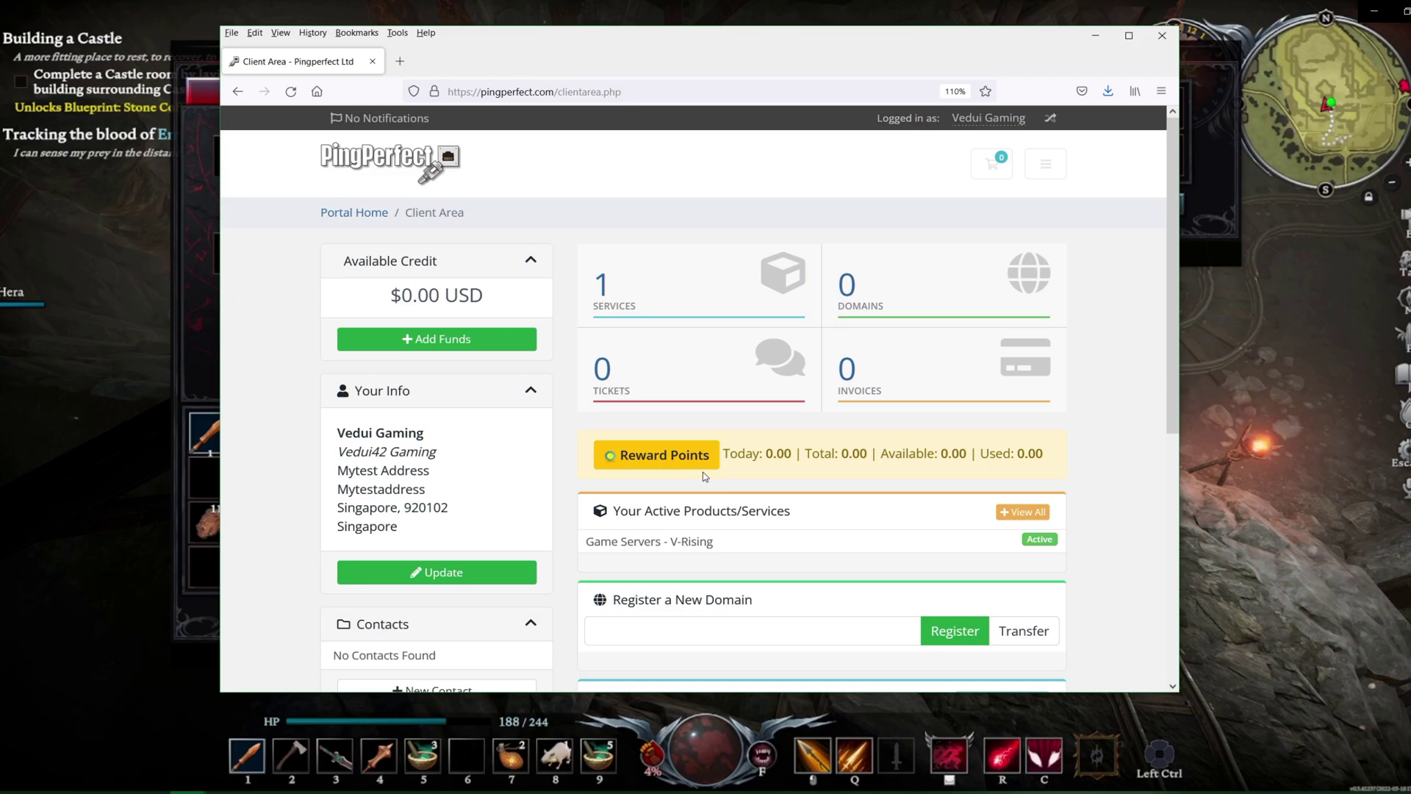
Scroll down the client area listing the active V-Rising service
scroll(661, 498, down, 2)
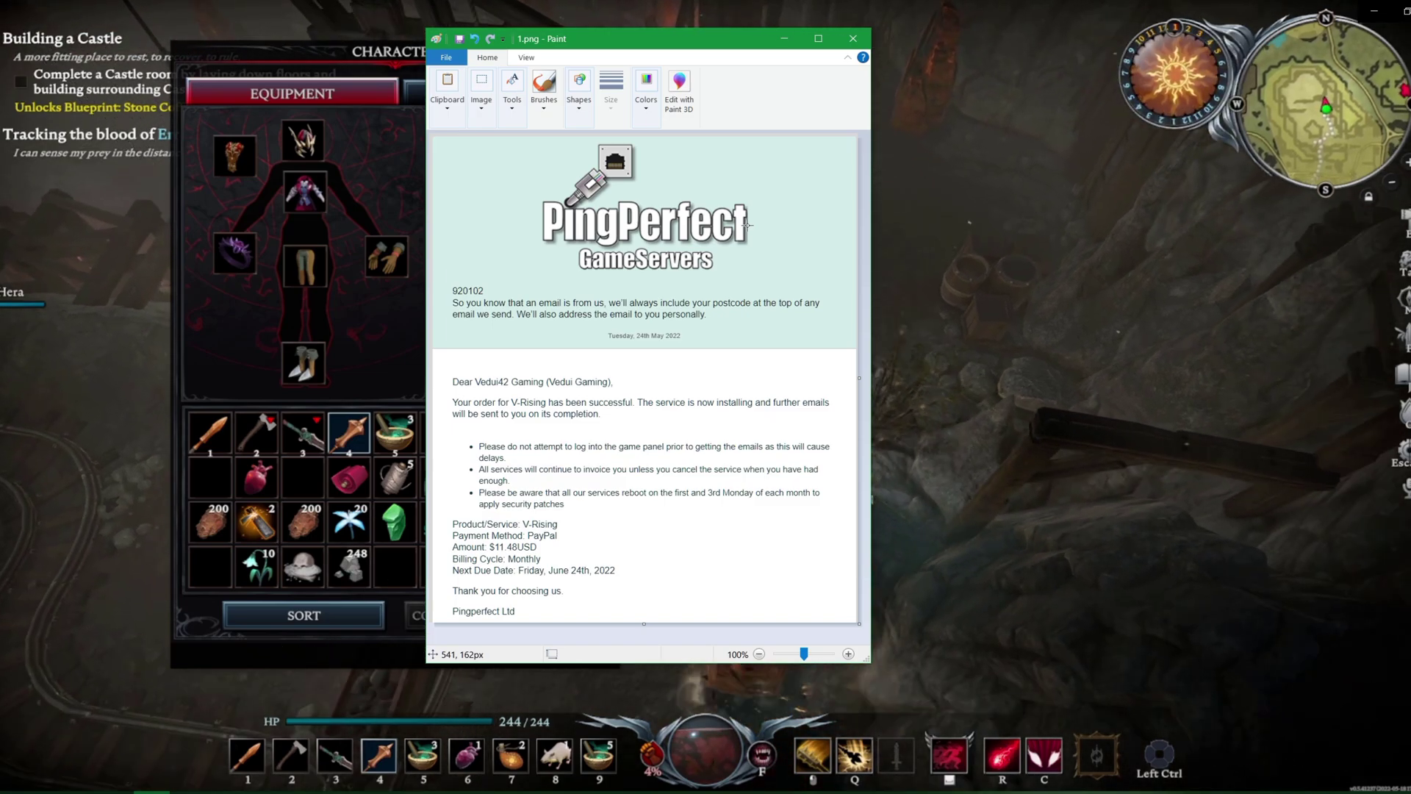
Close the game's character panel
key(Tab)
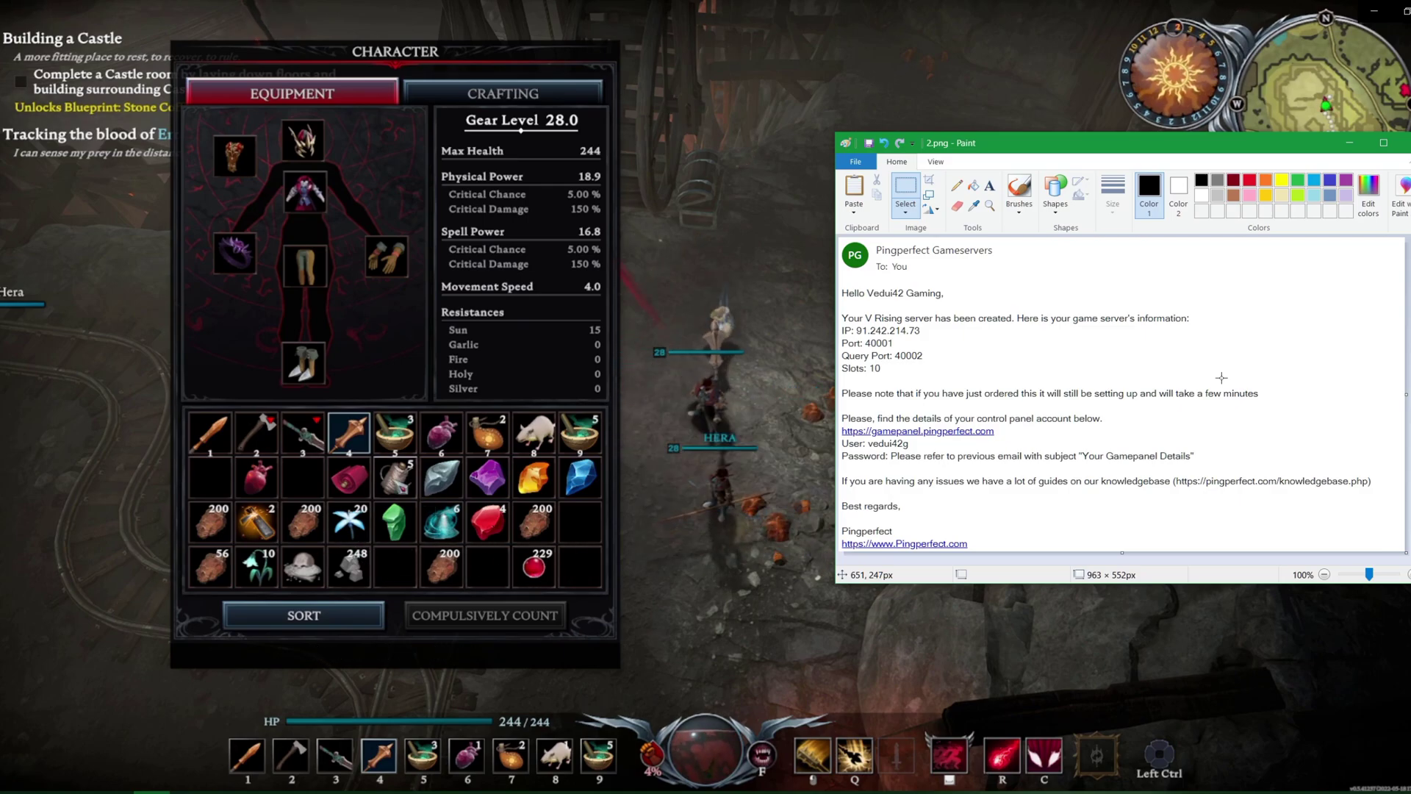
Rearrange the inventory, drop the Unsullied Heart and close the character panel
ctrl+click(394, 477)
ctrl+click(349, 478)
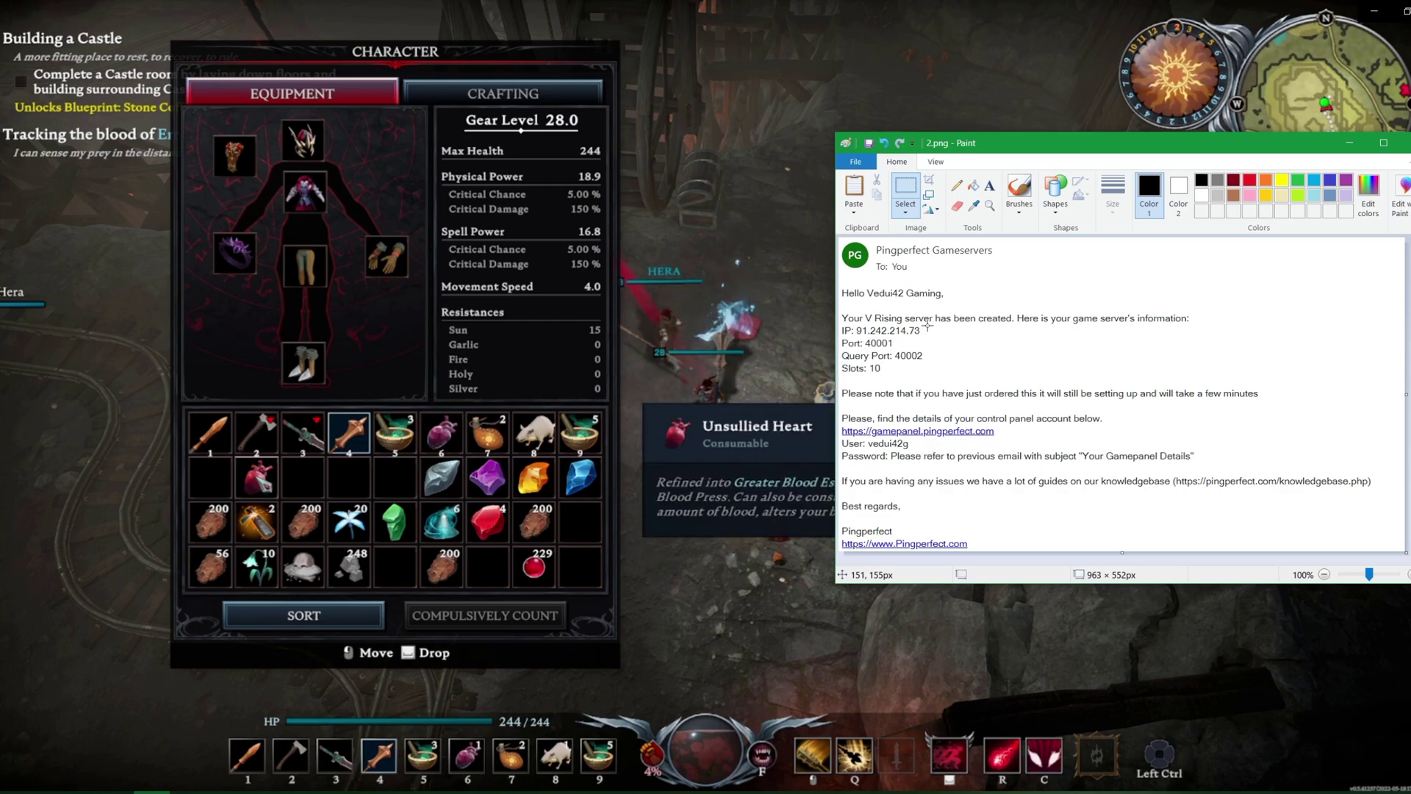
ctrl+click(261, 482)
key(Tab)
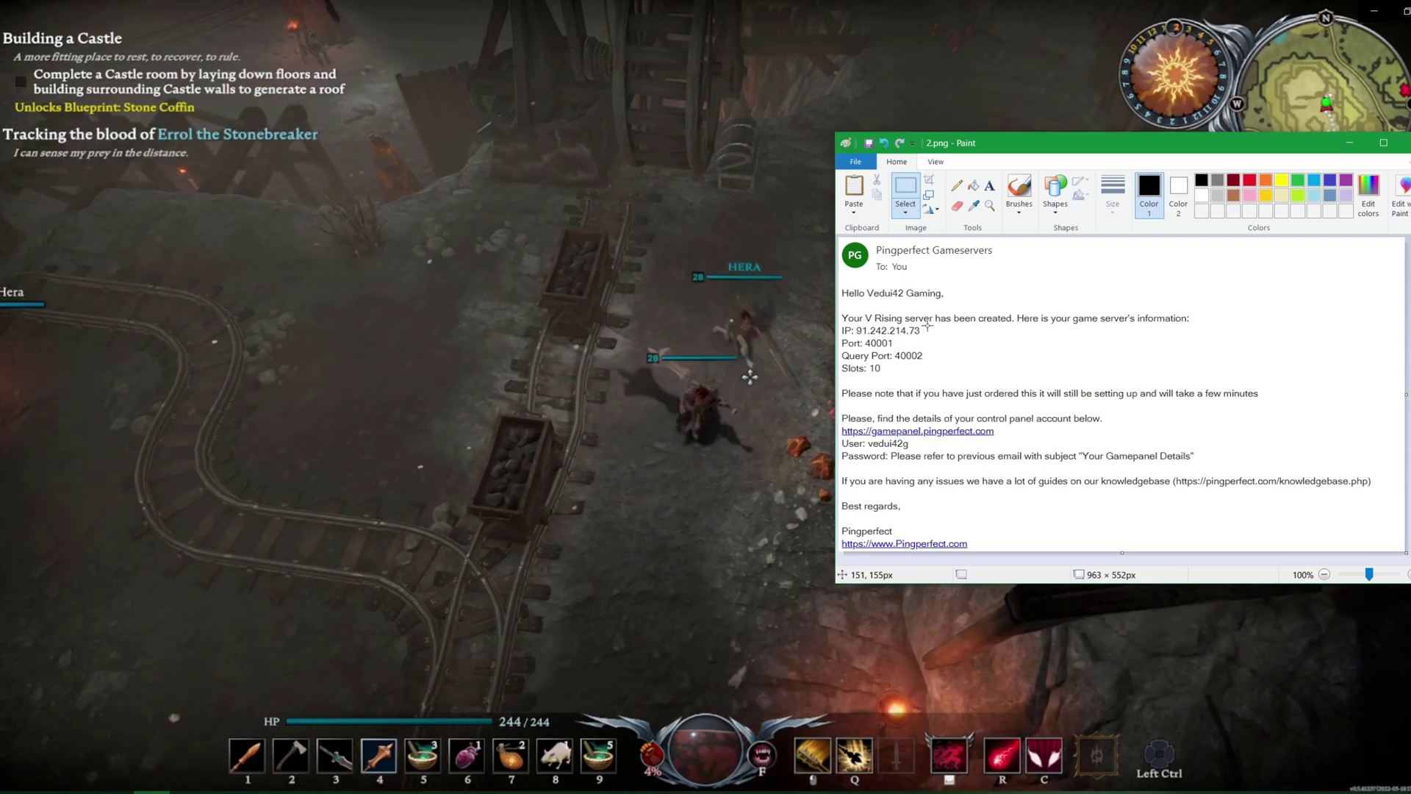
Mine the copper ore node and fire a spectral sword using a swapped weapon
click(526, 460)
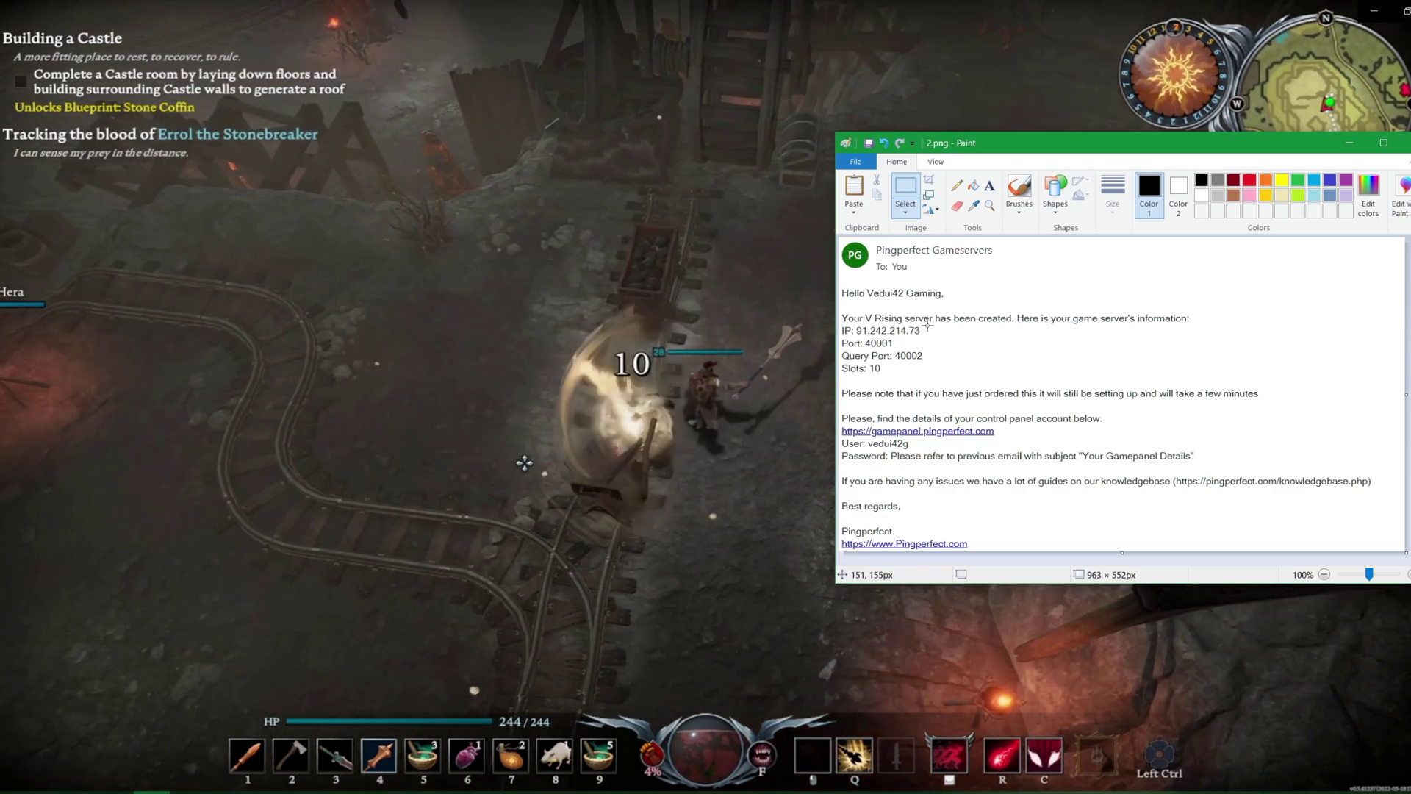
key(s)
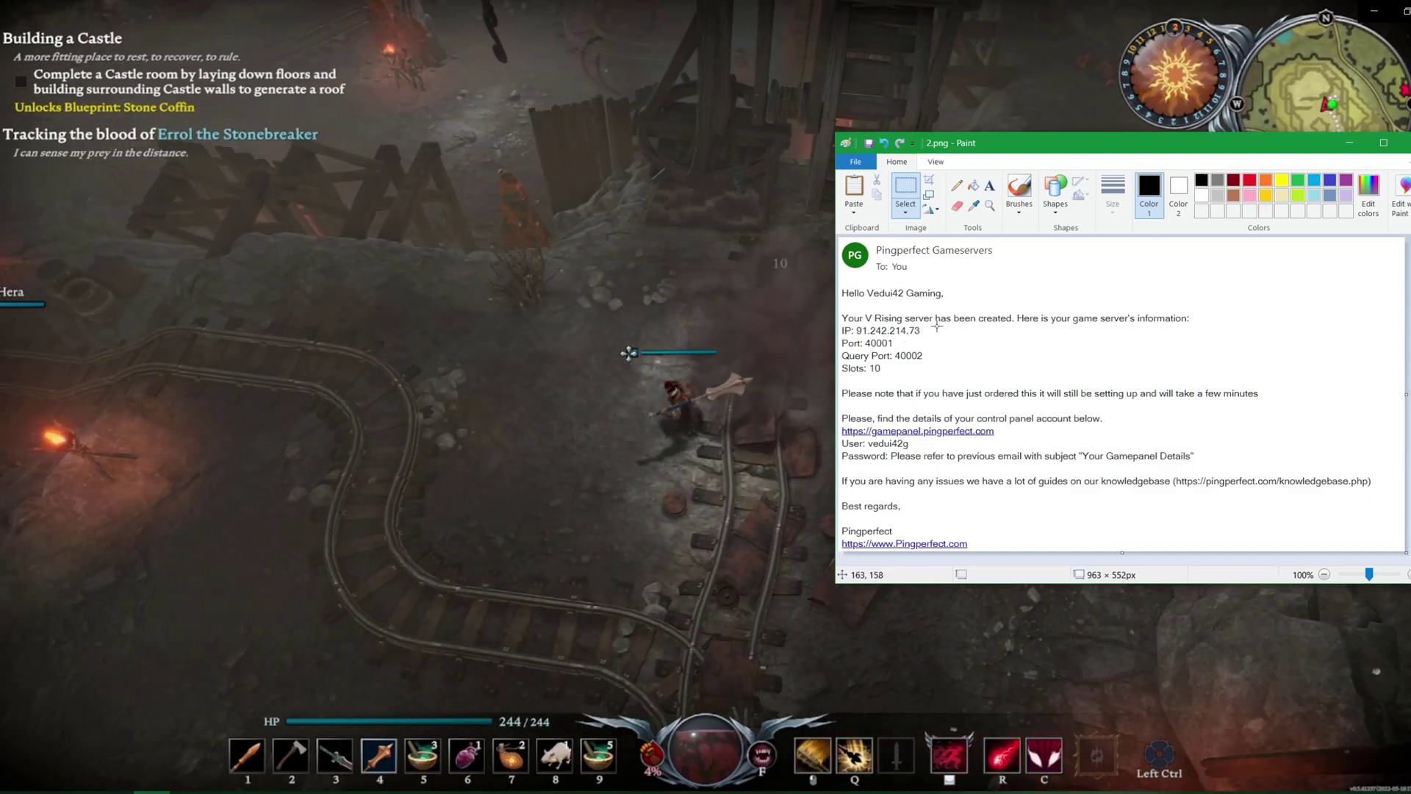
key(w)
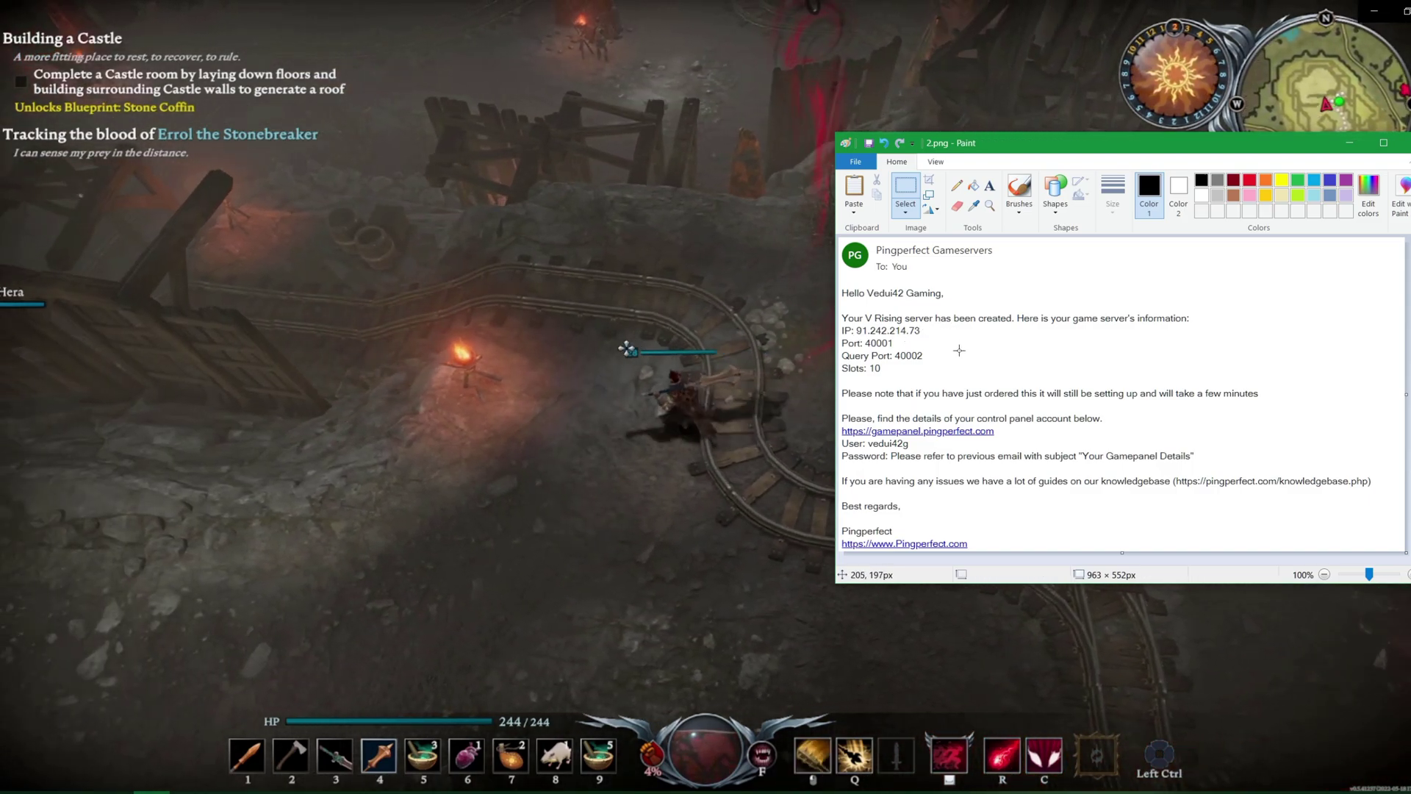
key(s)
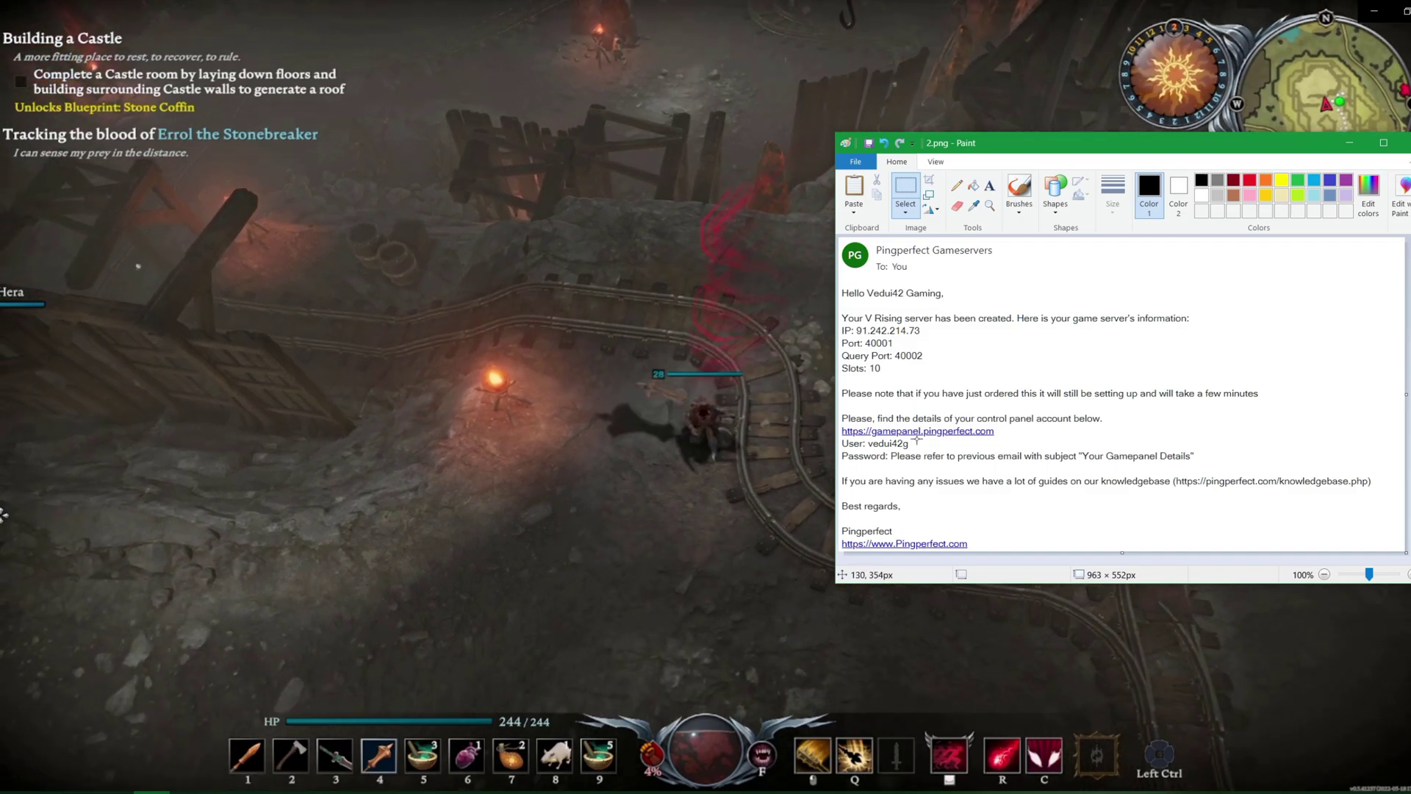
key(s)
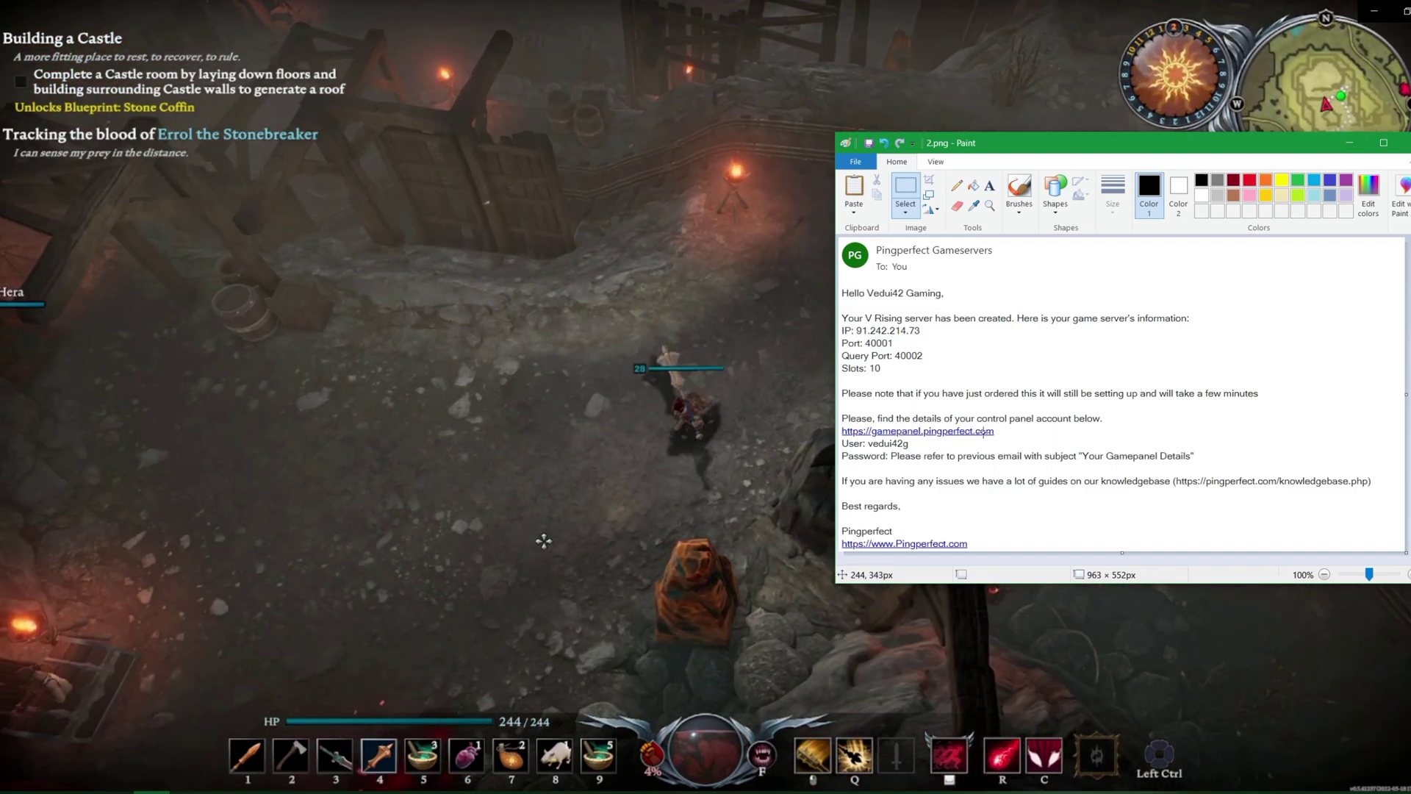
click(632, 531)
key(3)
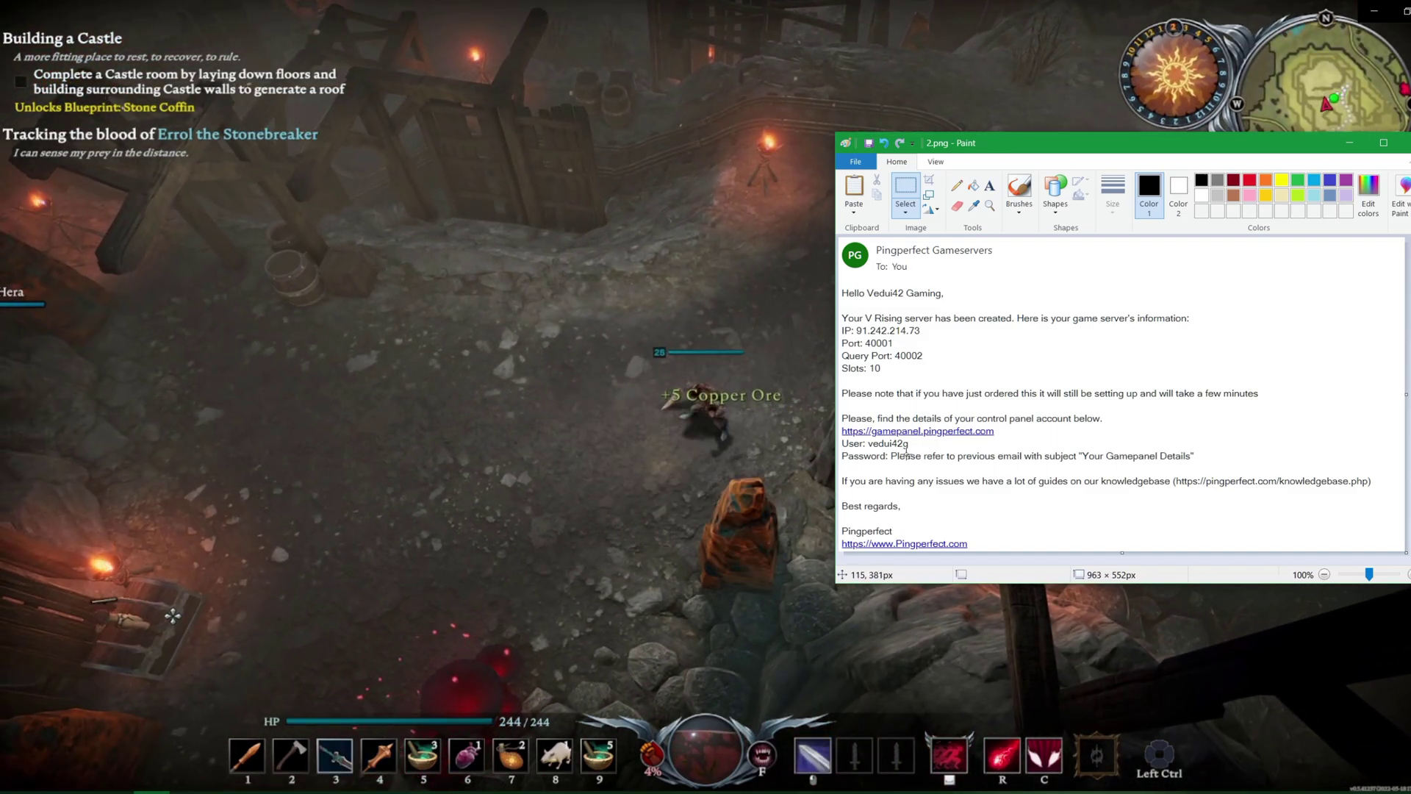
key(r)
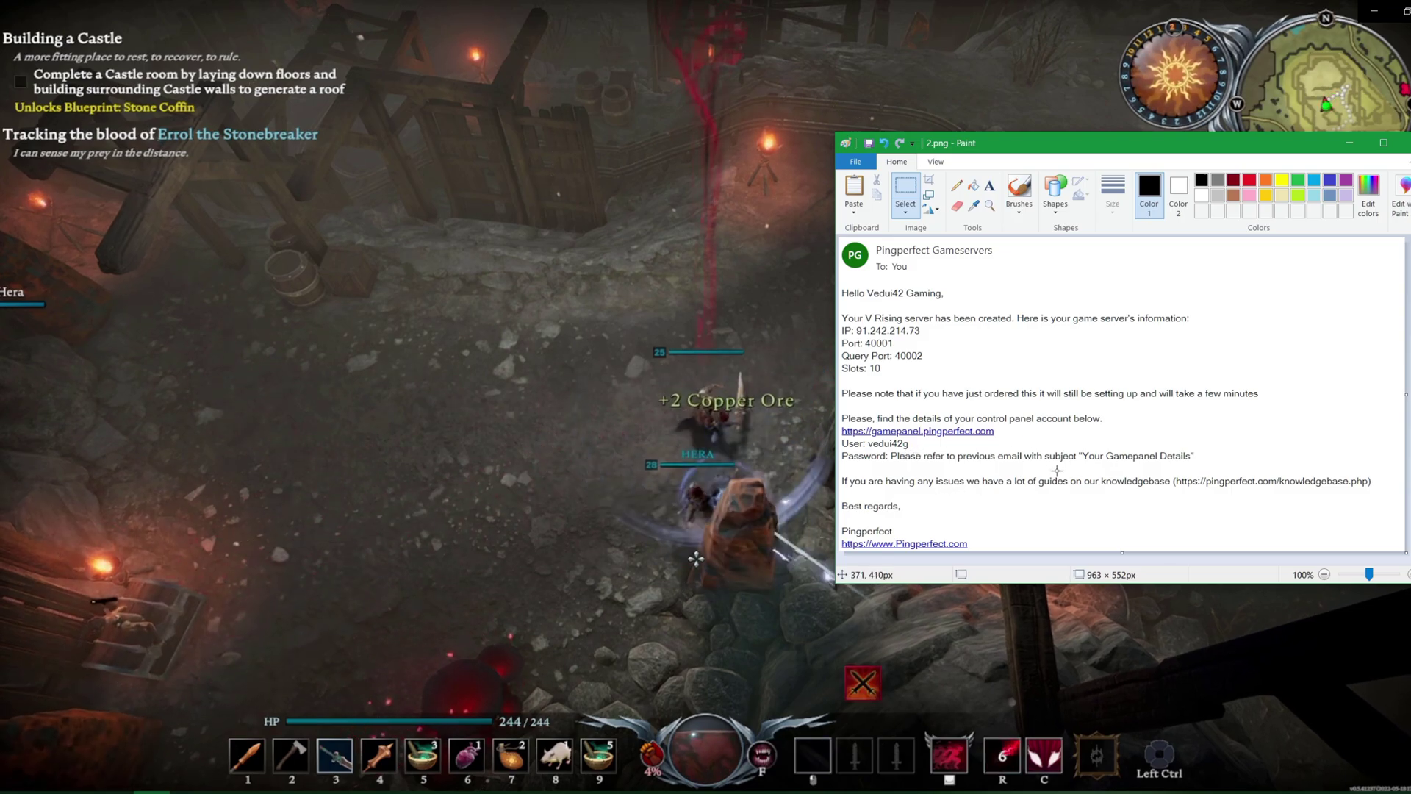
key(4)
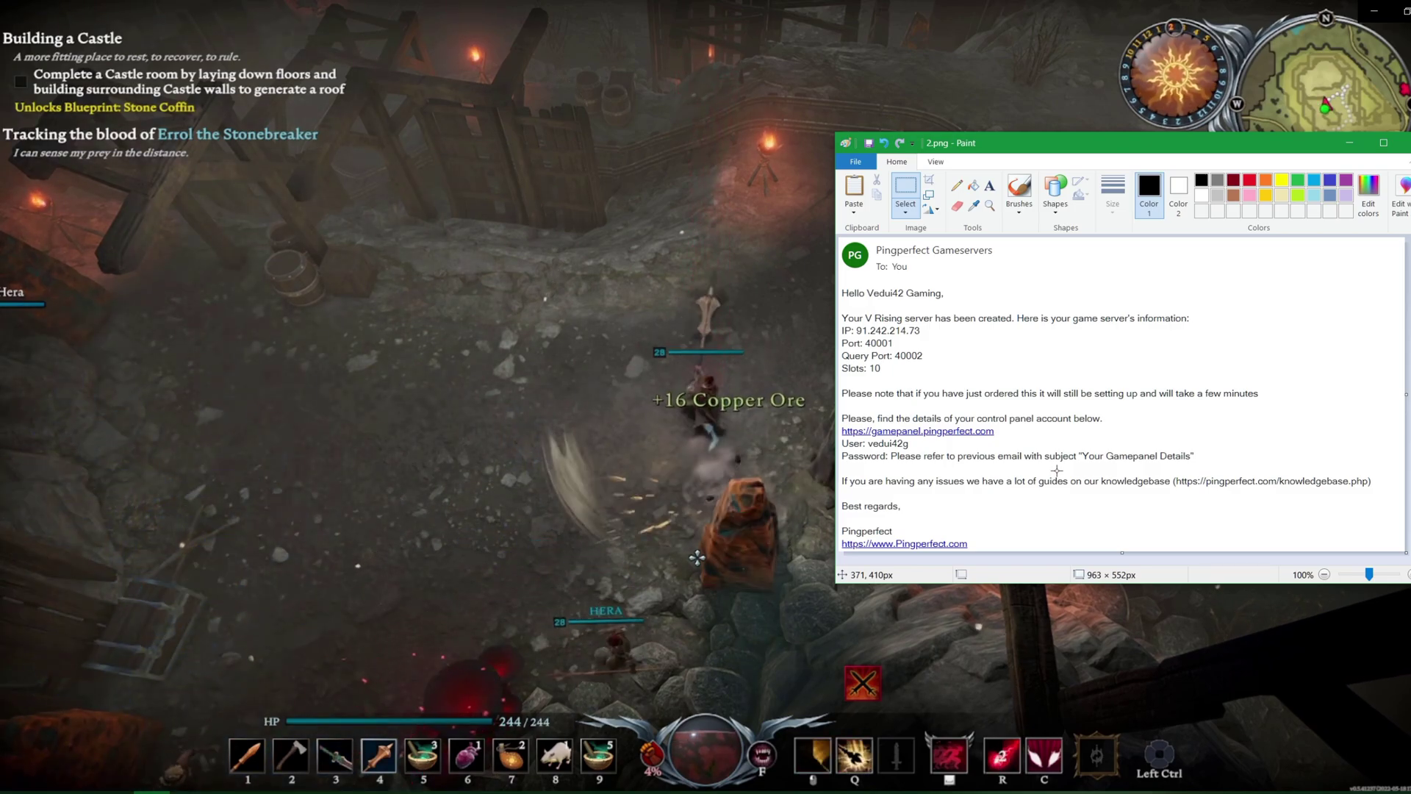
Kill the Miner and pick up the Paper it dropped
click(608, 445)
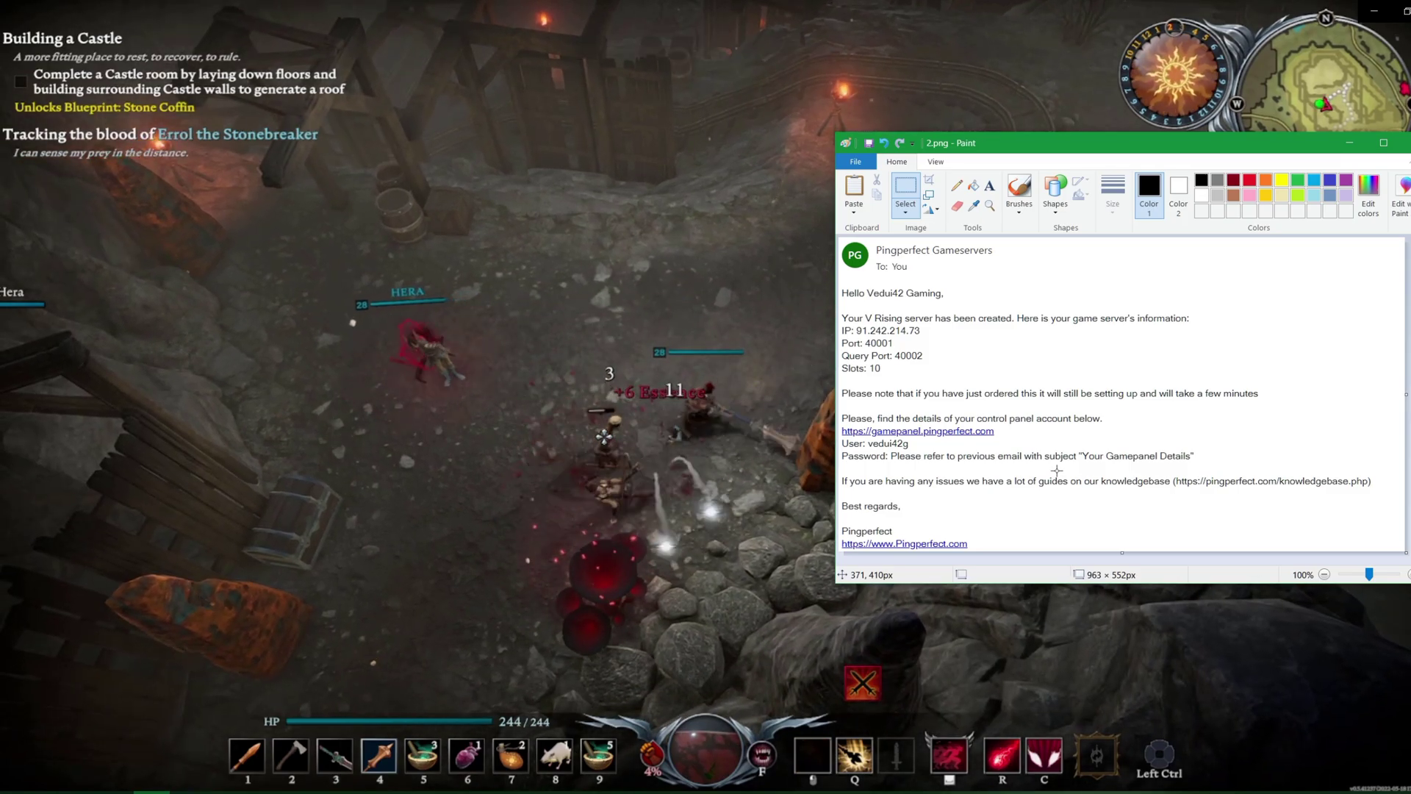
click(604, 437)
key(s)
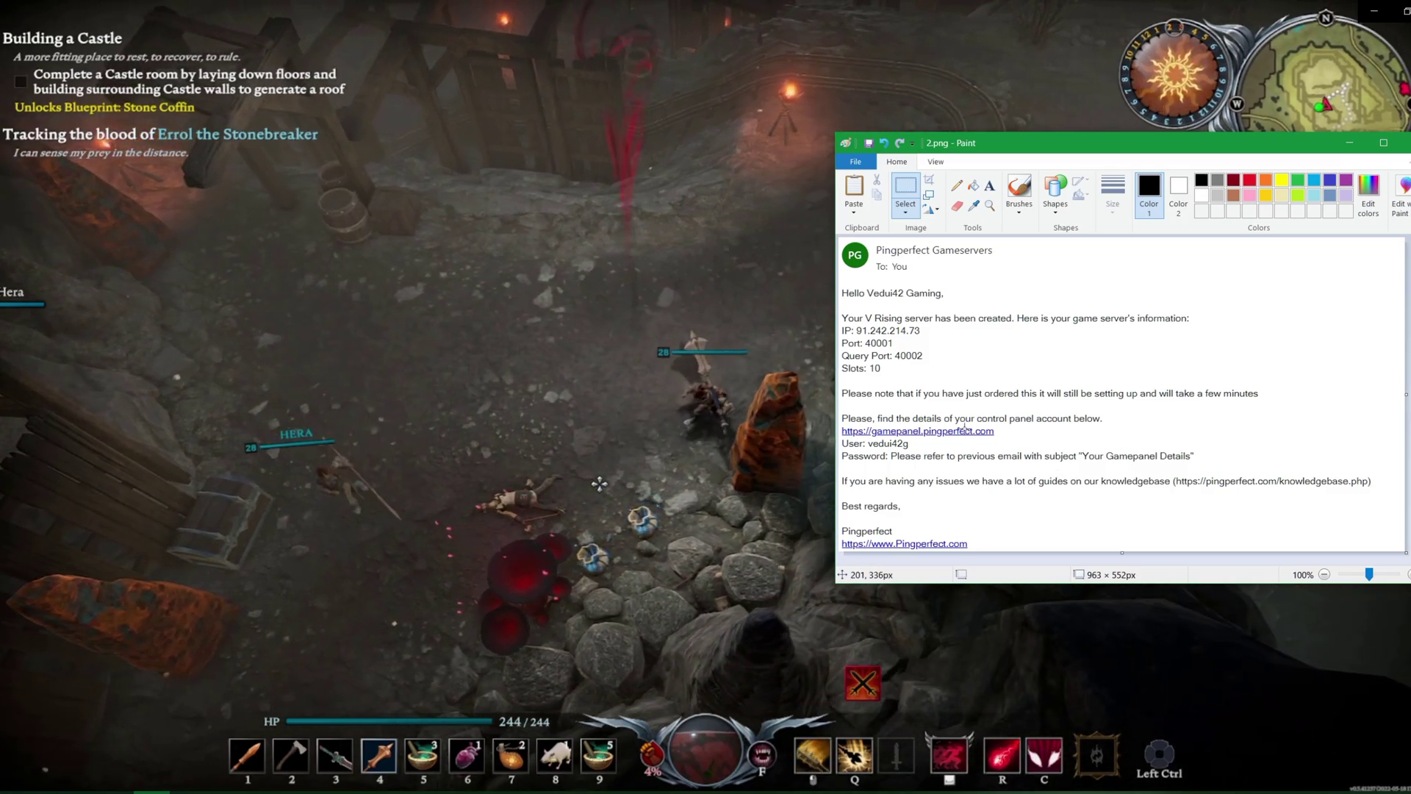
key(f)
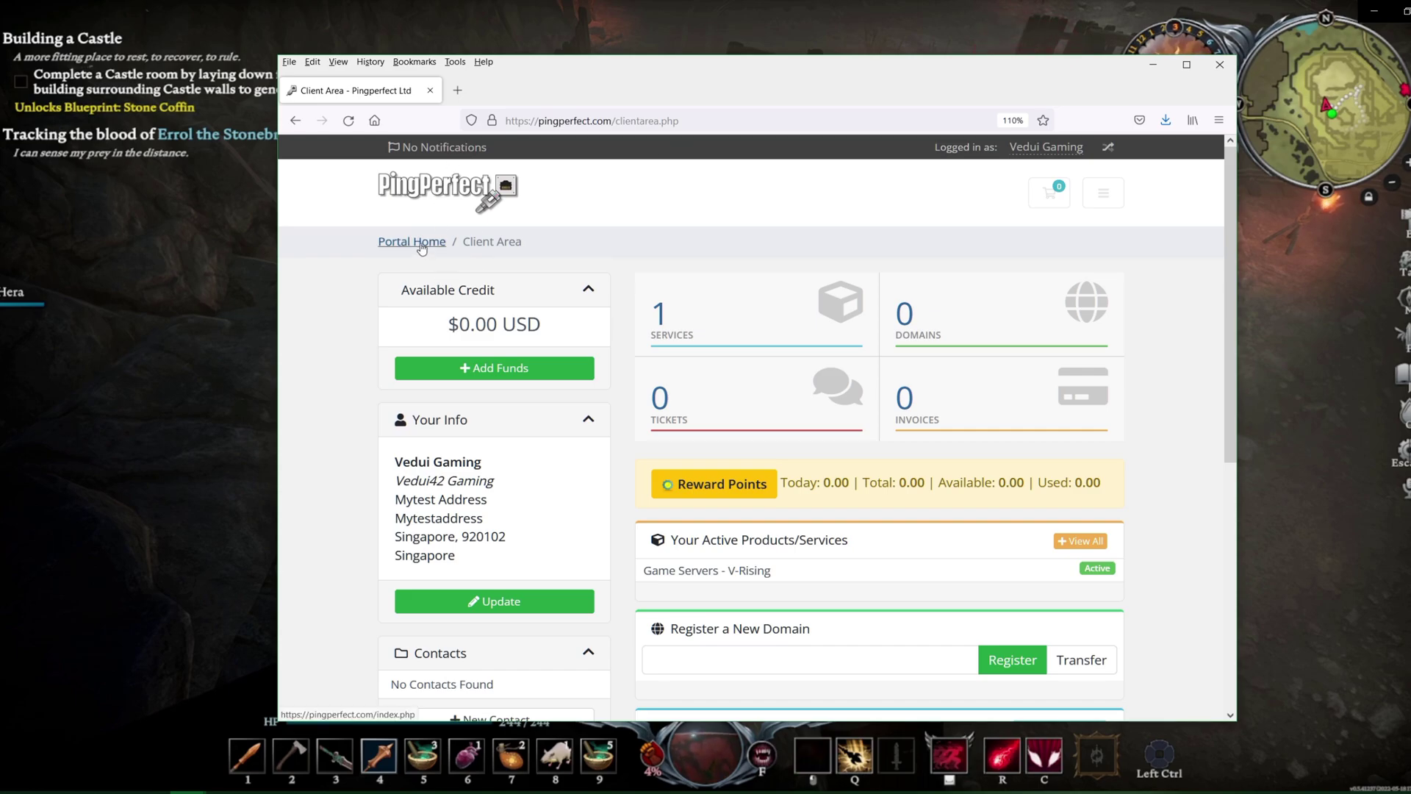
Go from Portal Home through Services > My Services to the V-Rising server
scroll(519, 376, down, 2)
scroll(507, 352, up, 2)
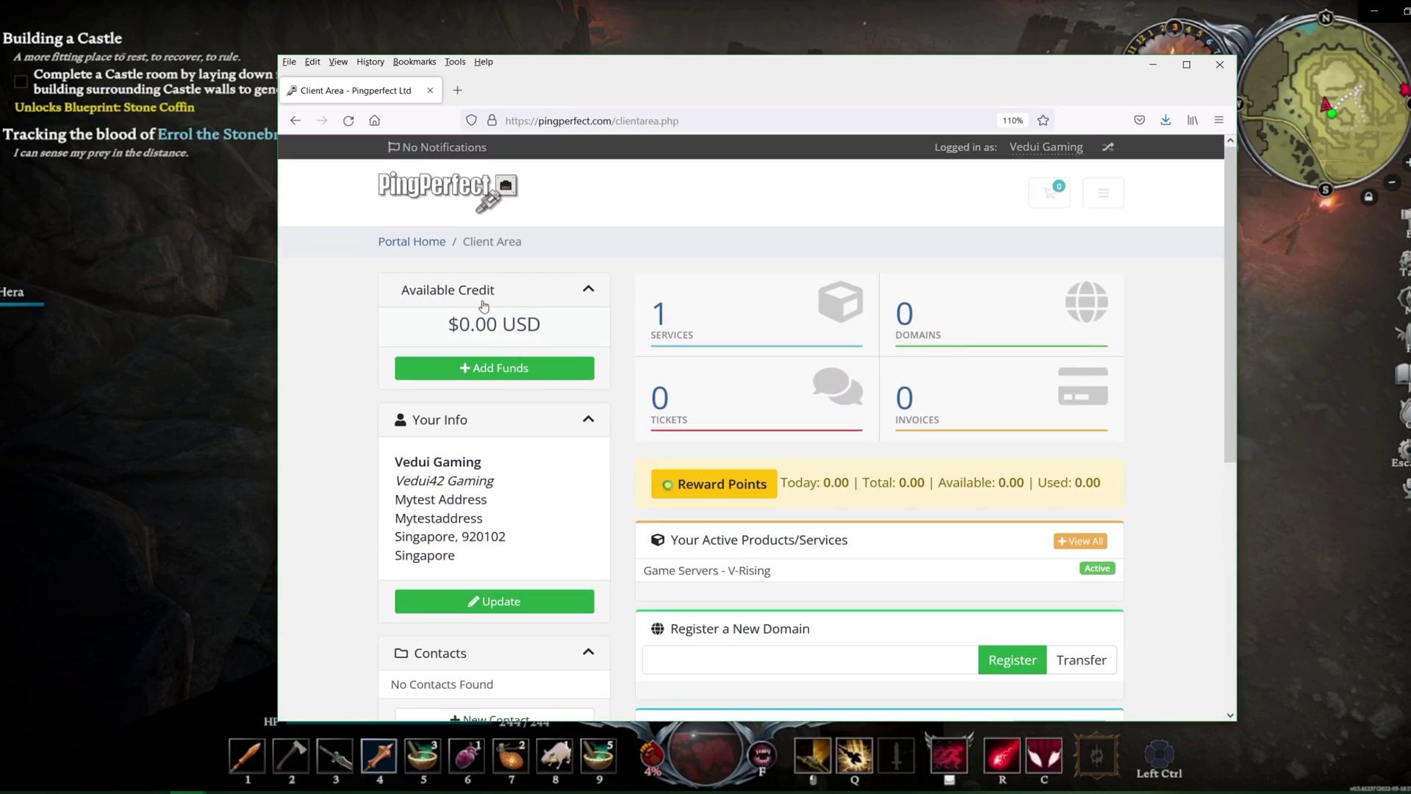
click(411, 242)
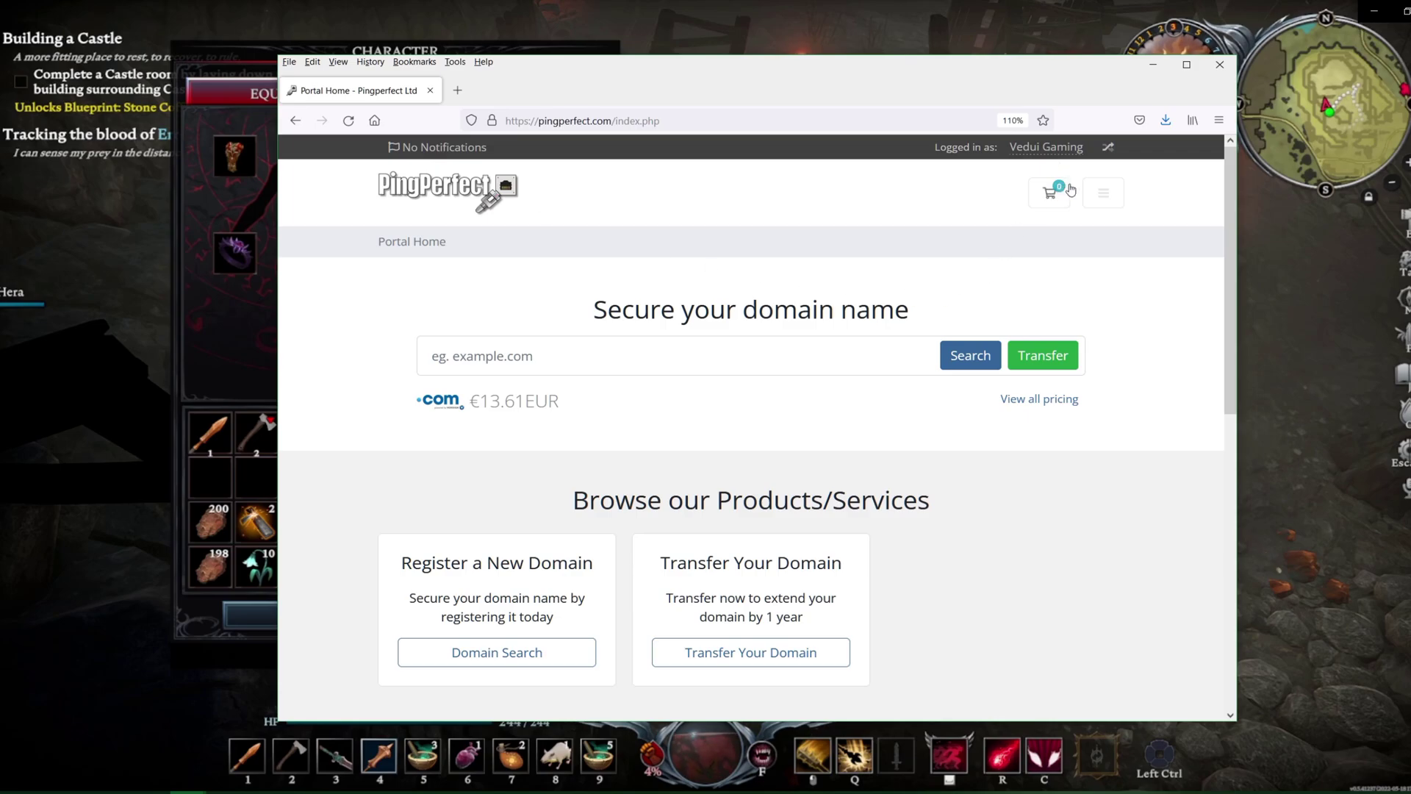
click(1103, 192)
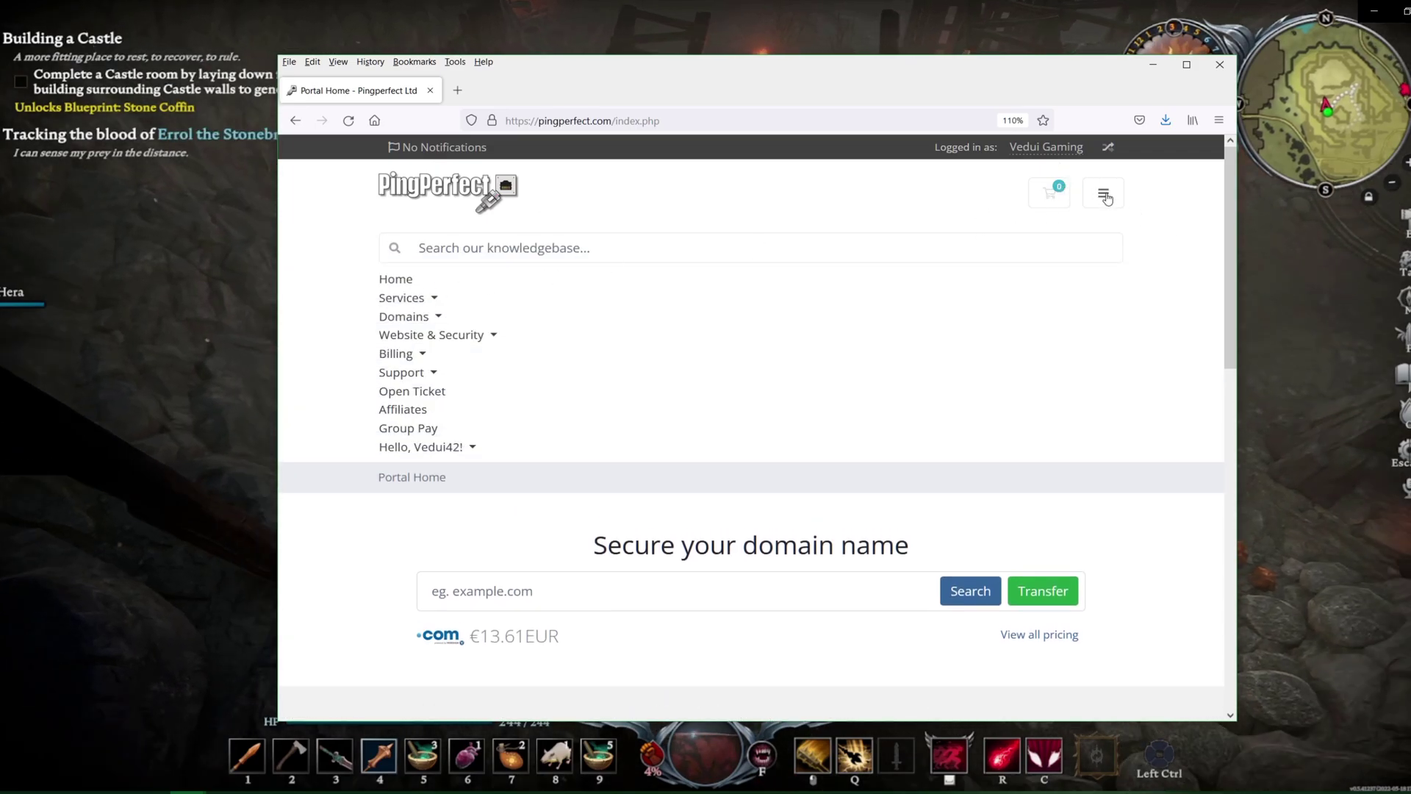
click(401, 297)
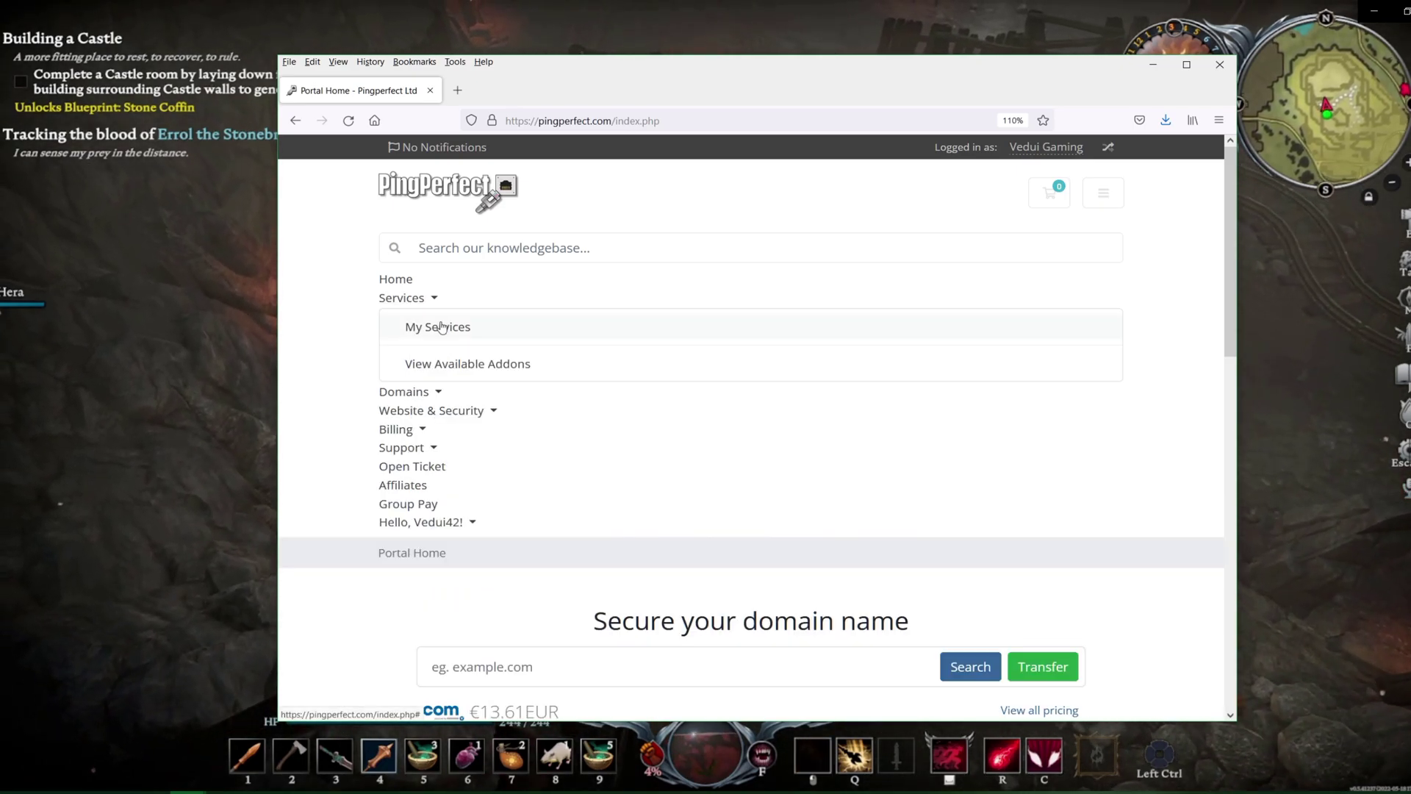
click(404, 324)
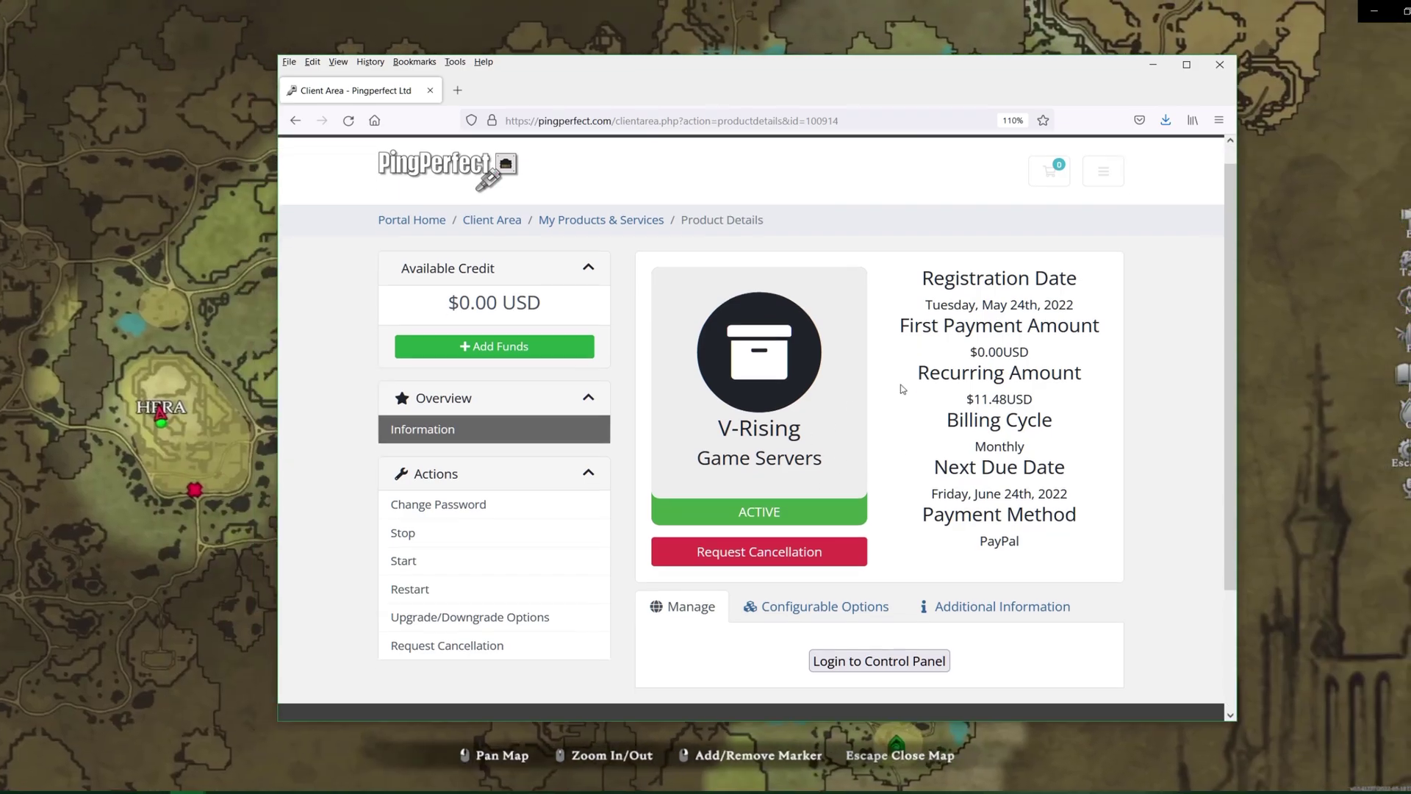
scroll(524, 391, down, 2)
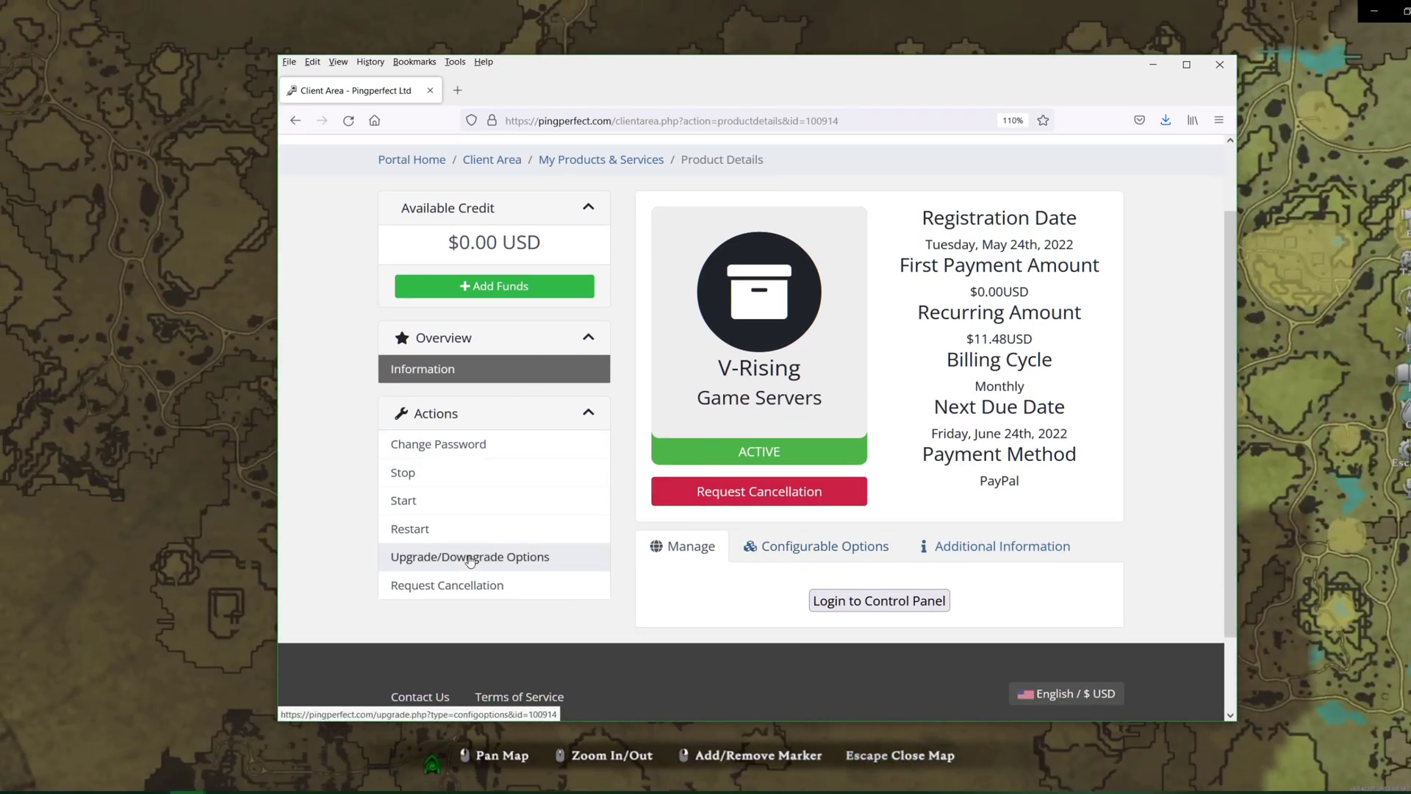
Review the NVMe and Game Slots upgrade options, leave both at No Change, and return to service details
click(470, 558)
scroll(933, 405, down, 2)
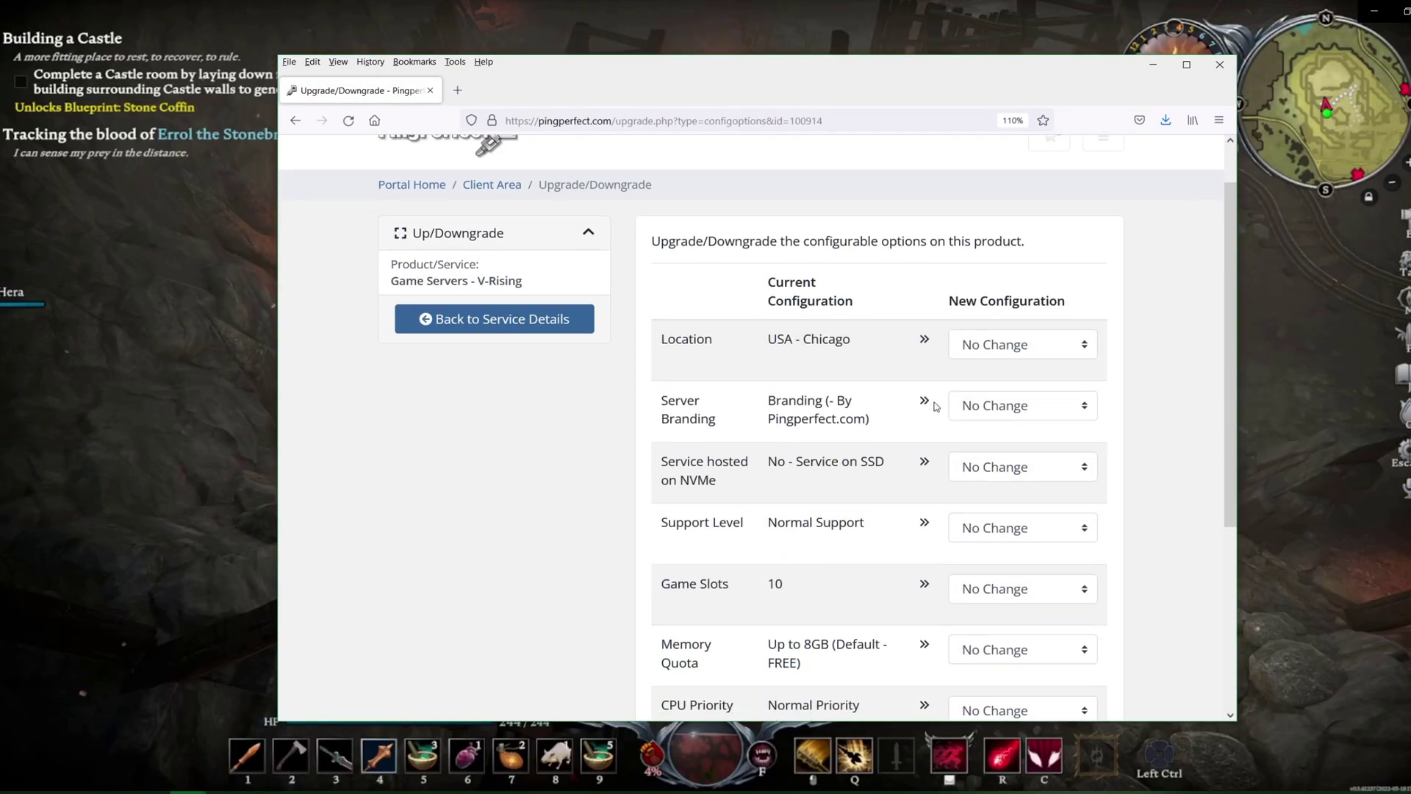
click(1044, 442)
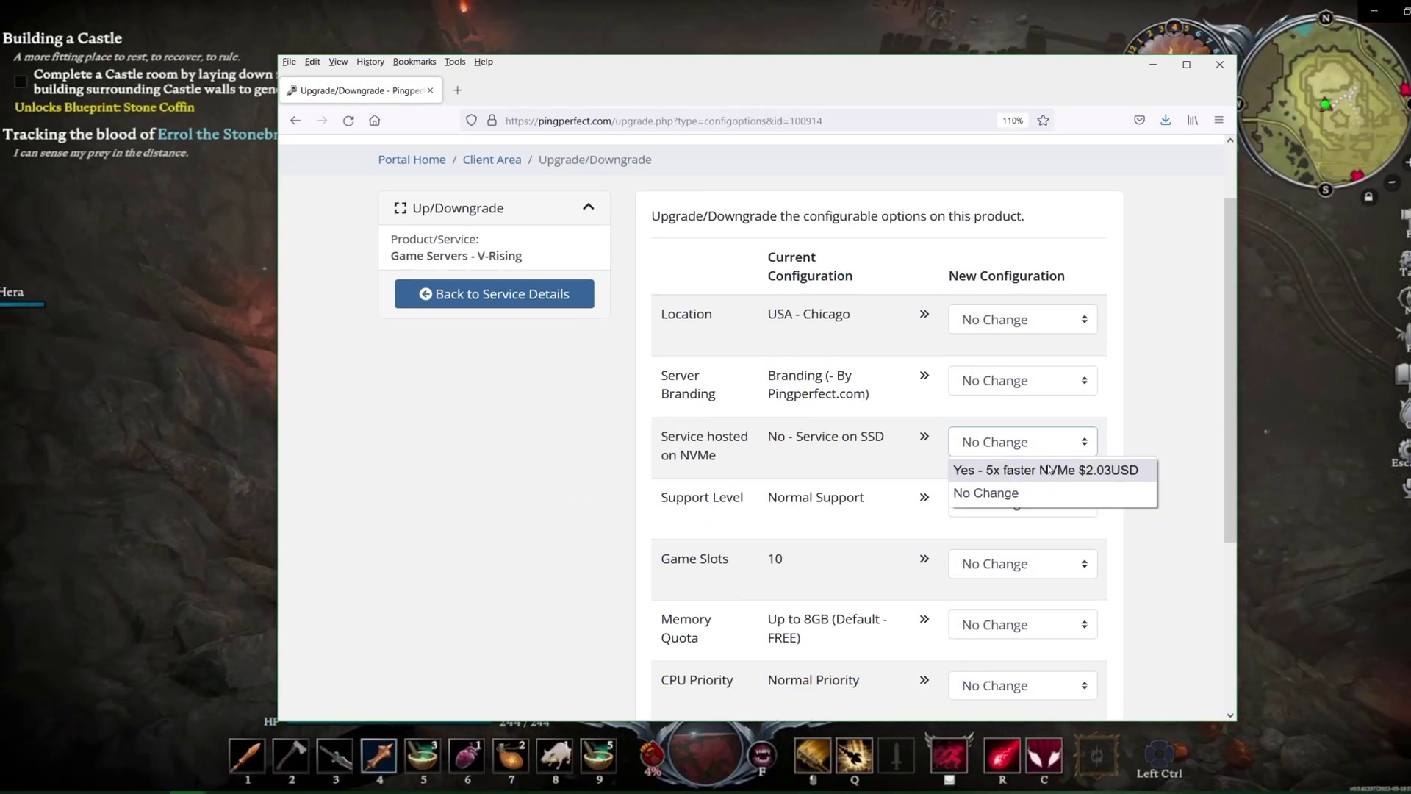
click(1184, 390)
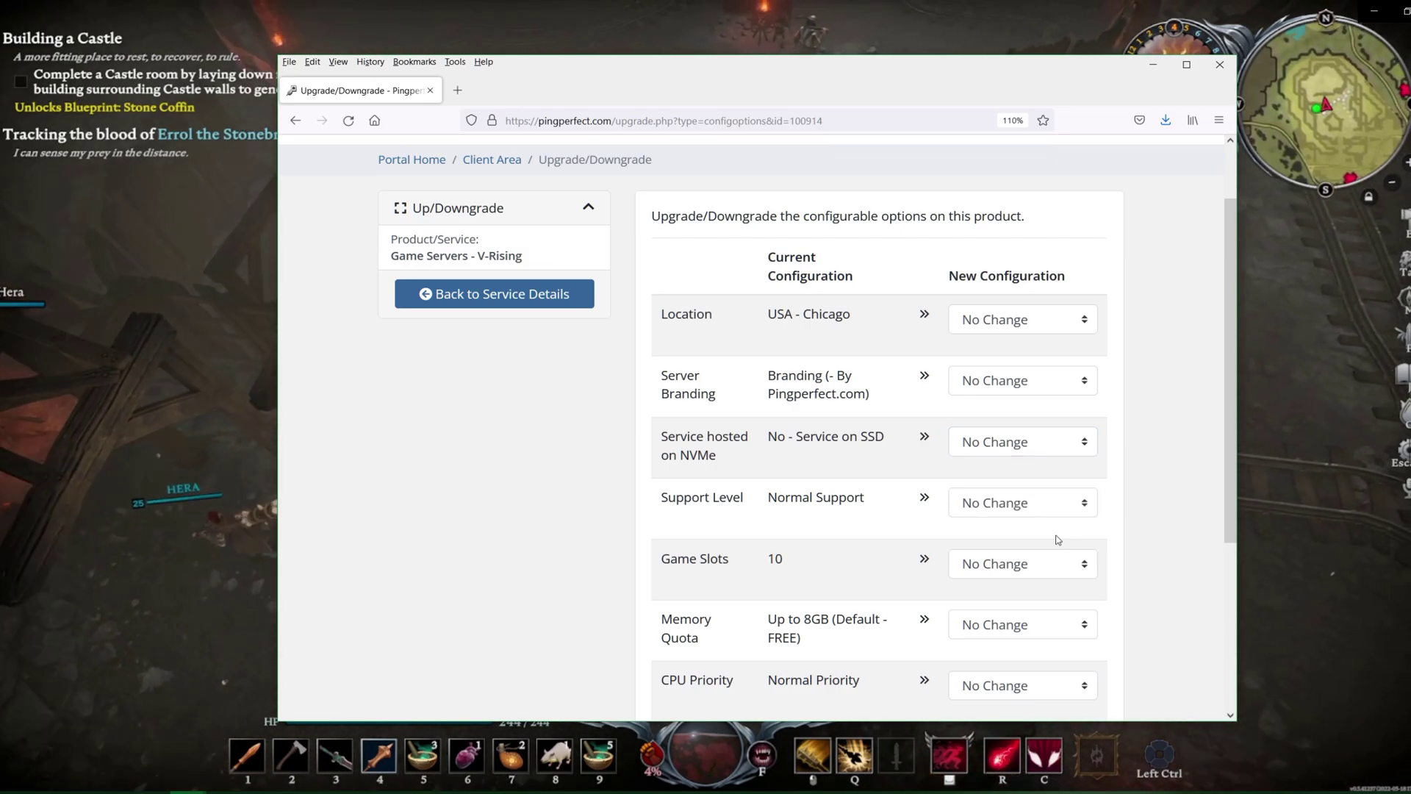
scroll(1029, 507, down, 4)
click(996, 404)
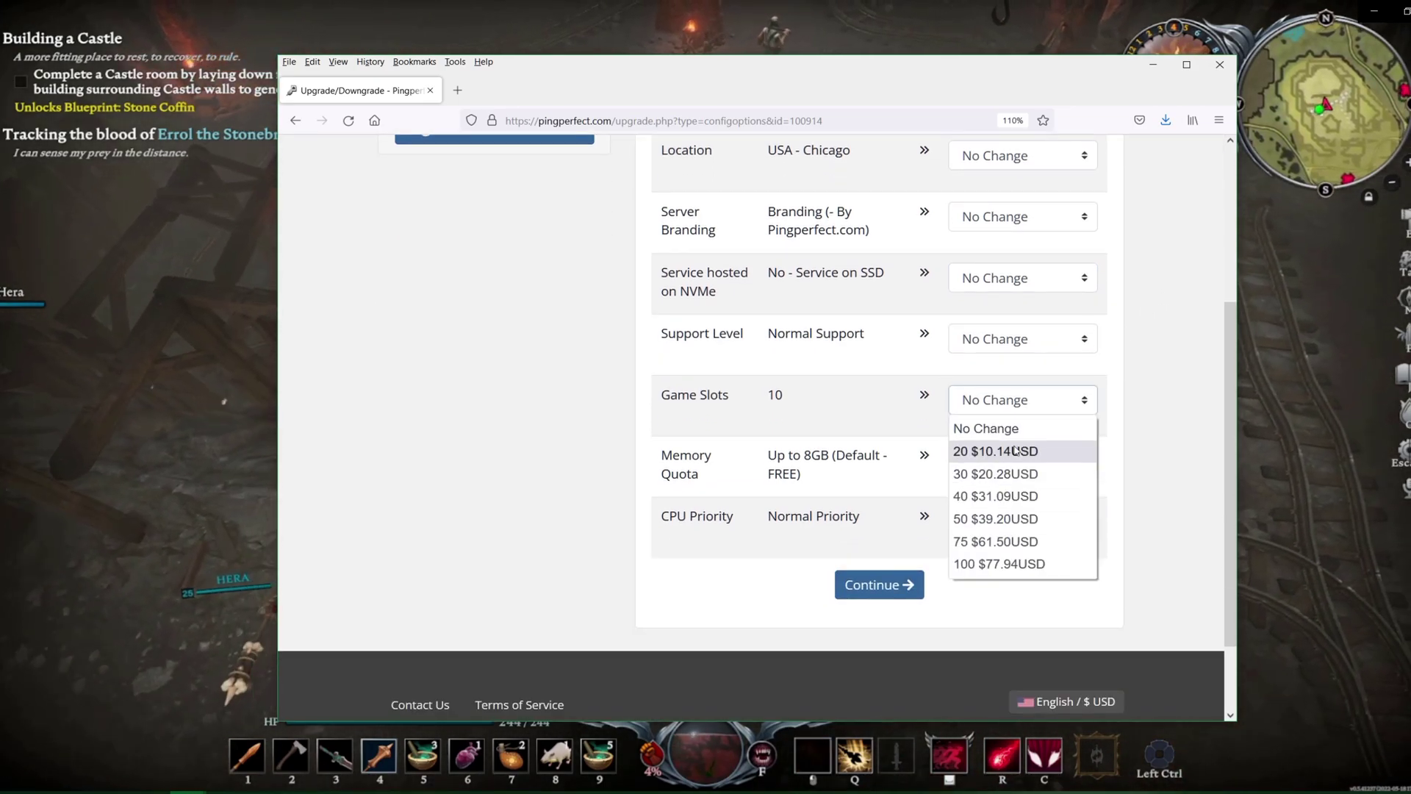
click(1134, 394)
scroll(606, 345, up, 6)
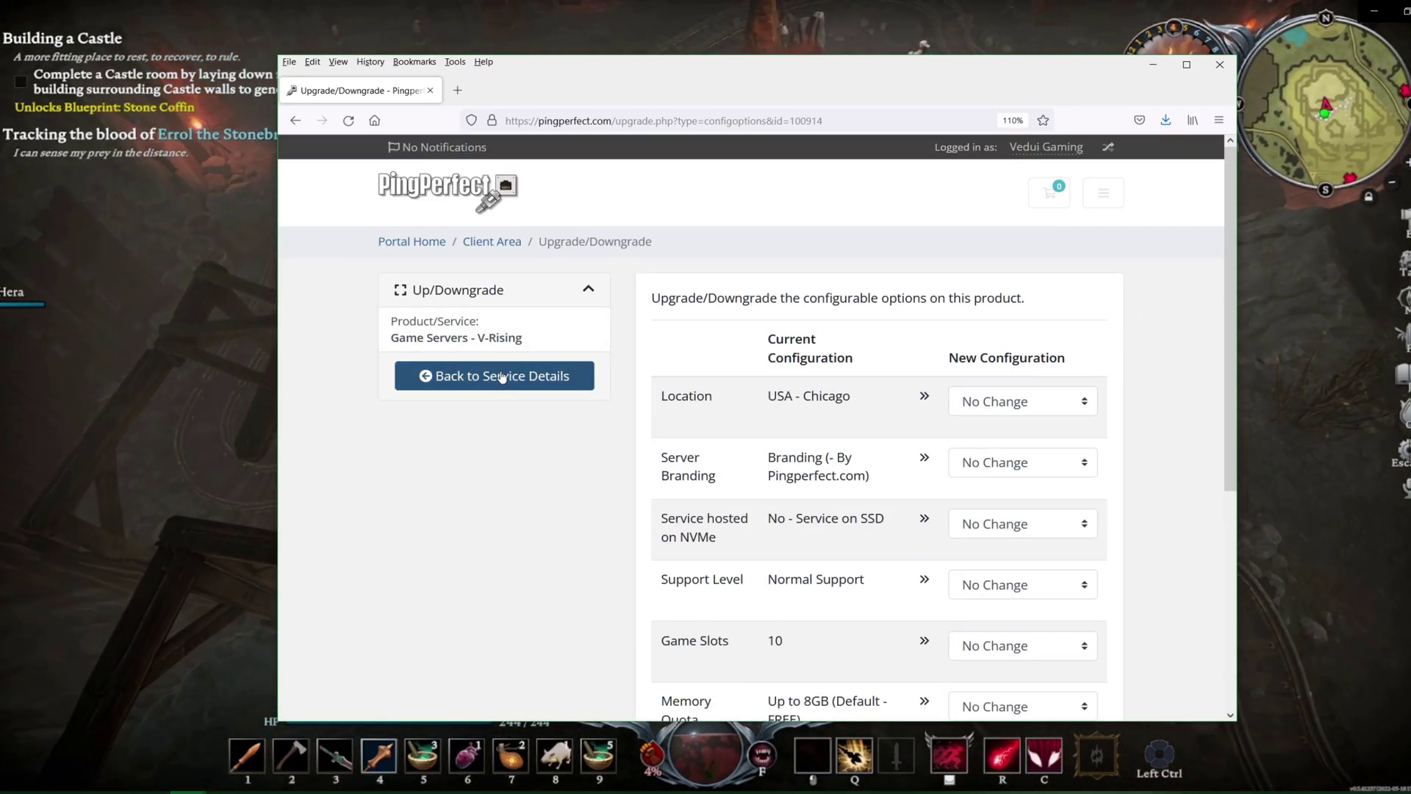
click(530, 376)
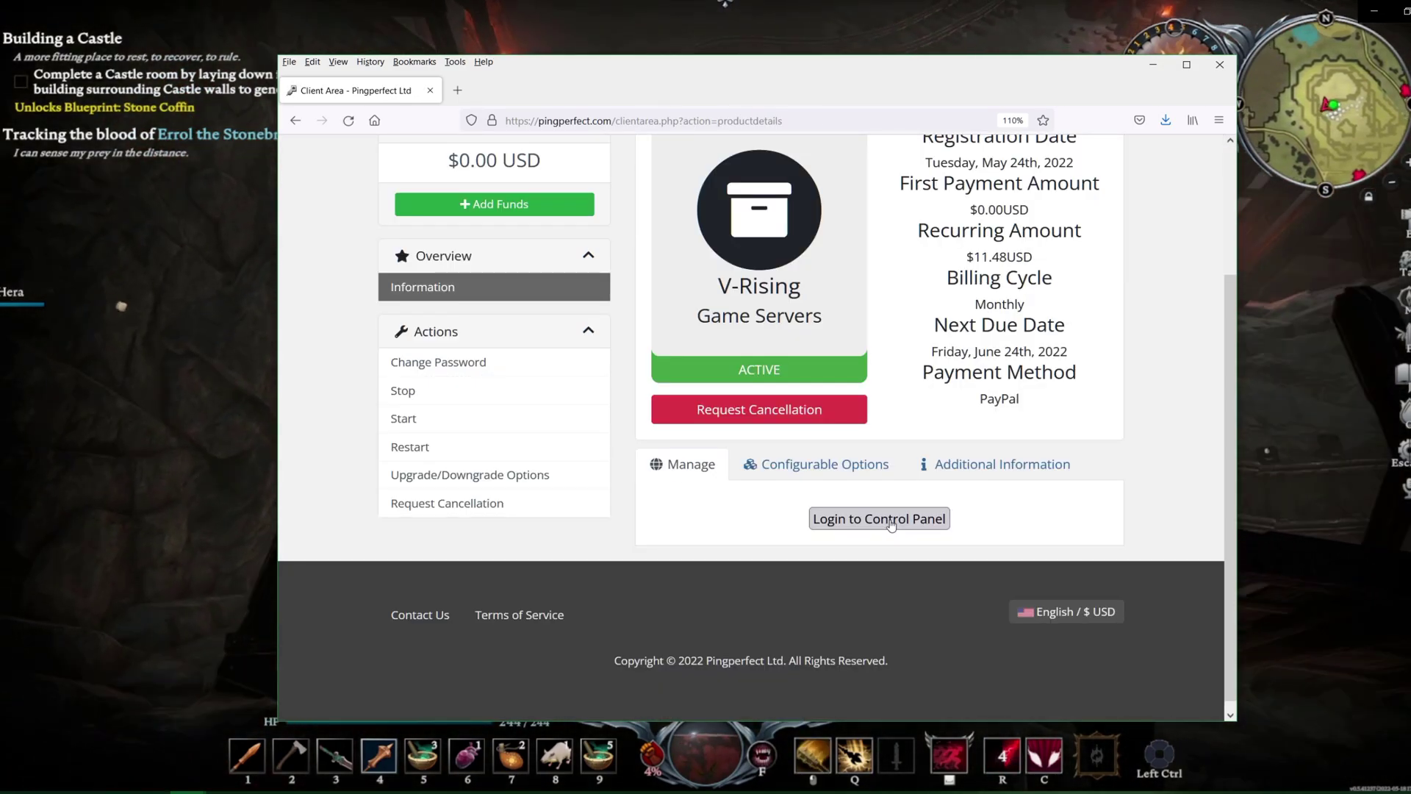
Log into the game control panel, open Game Services, and stop the V Rising server
click(891, 520)
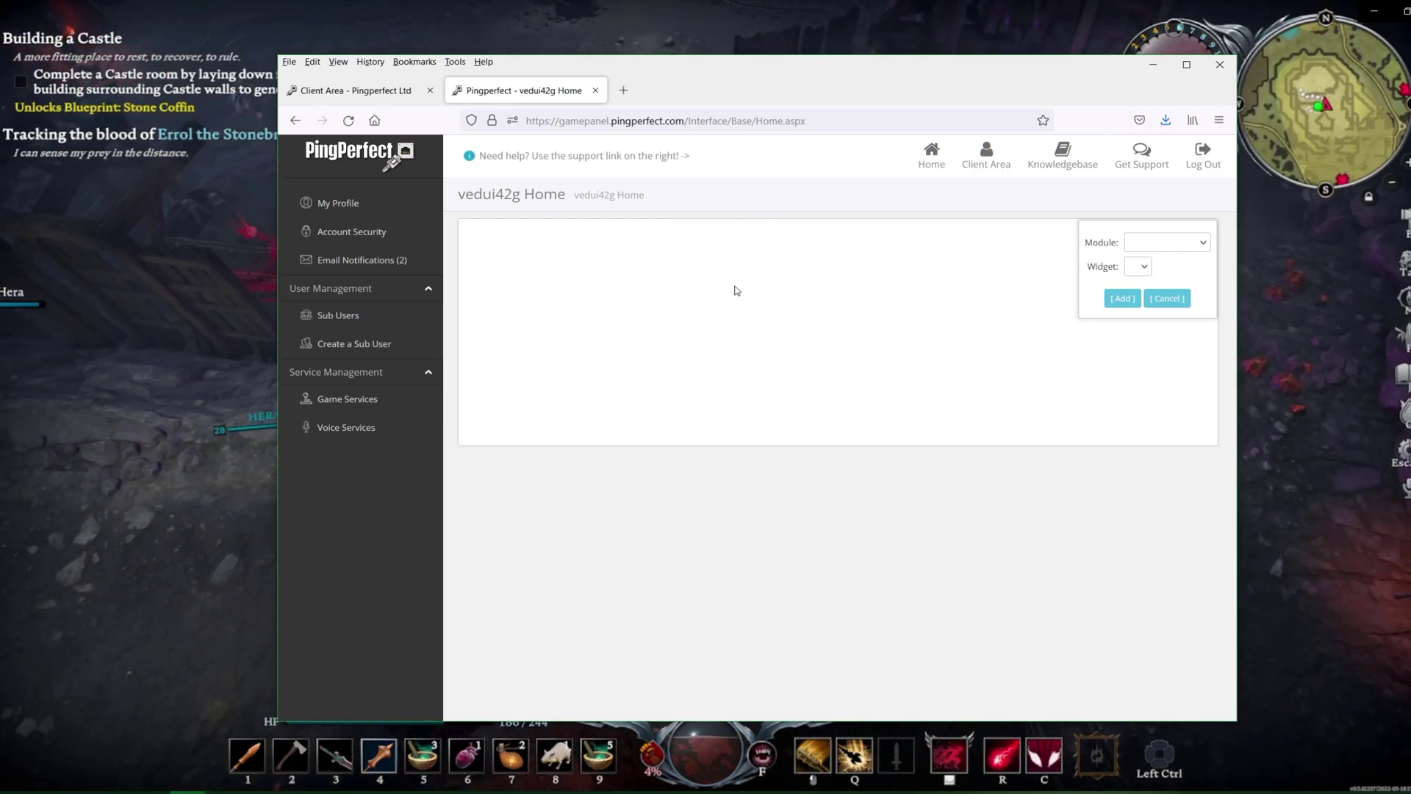
click(367, 403)
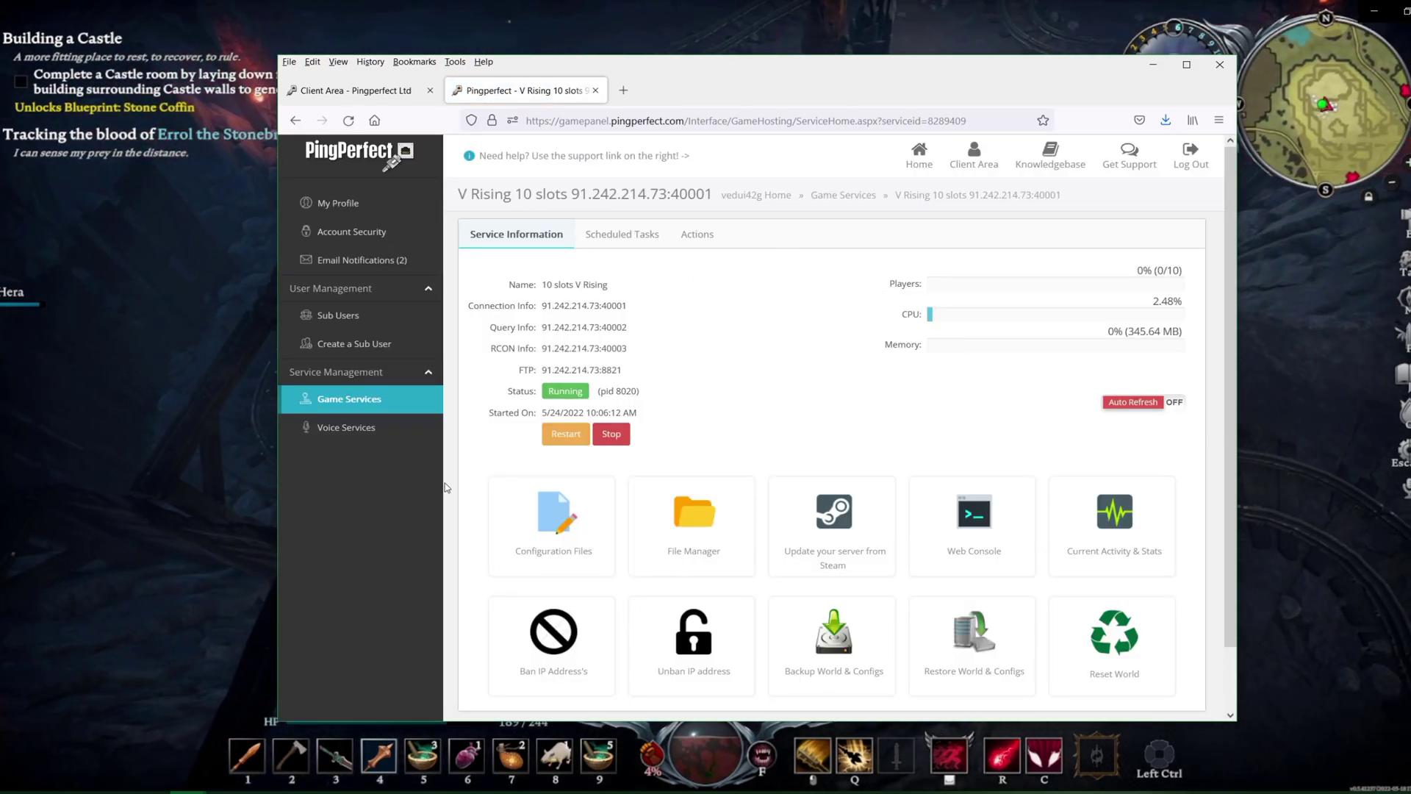
click(614, 436)
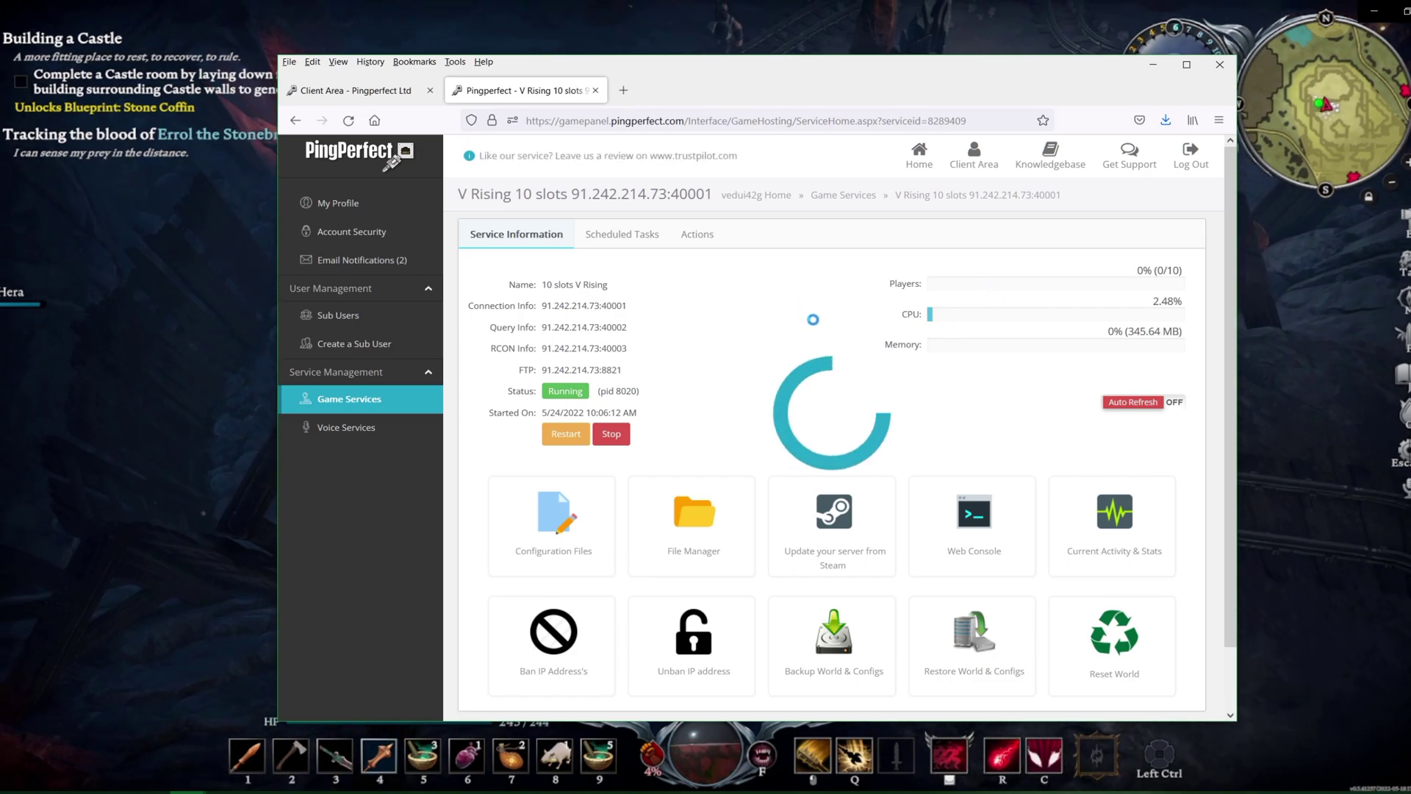
scroll(807, 342, down, 1)
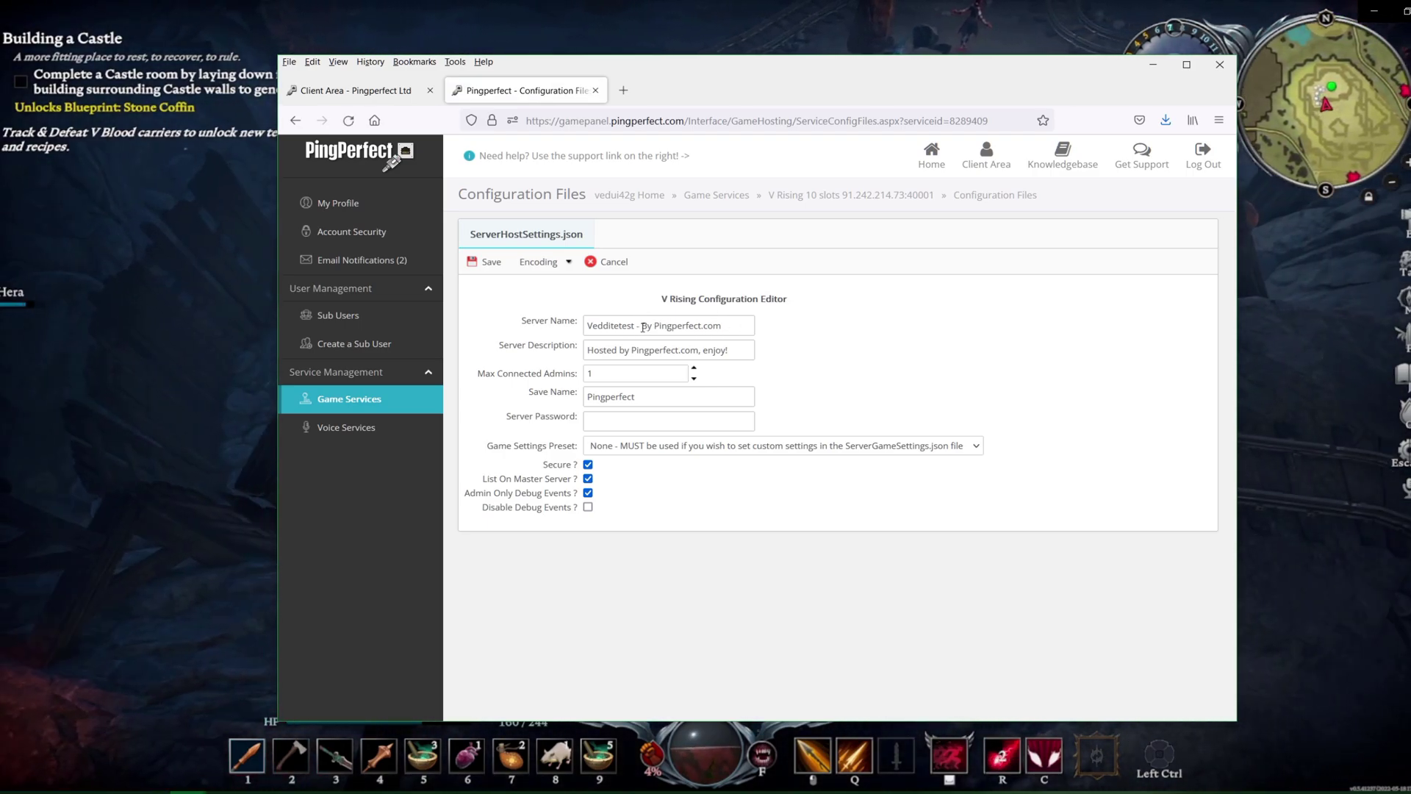
Select part of the server name and choose the StandardPvE game settings preset
drag(642, 325, 695, 326)
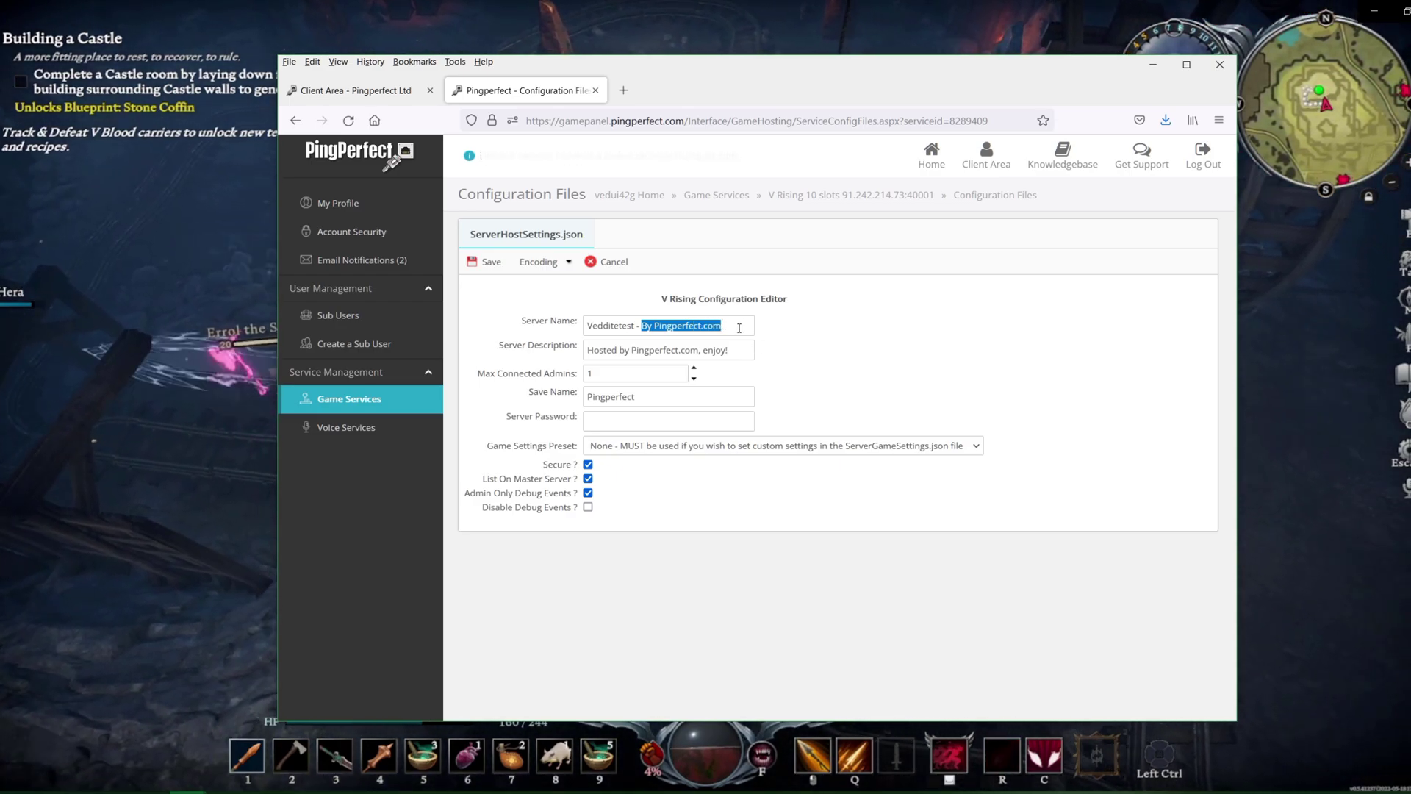
key(Tab)
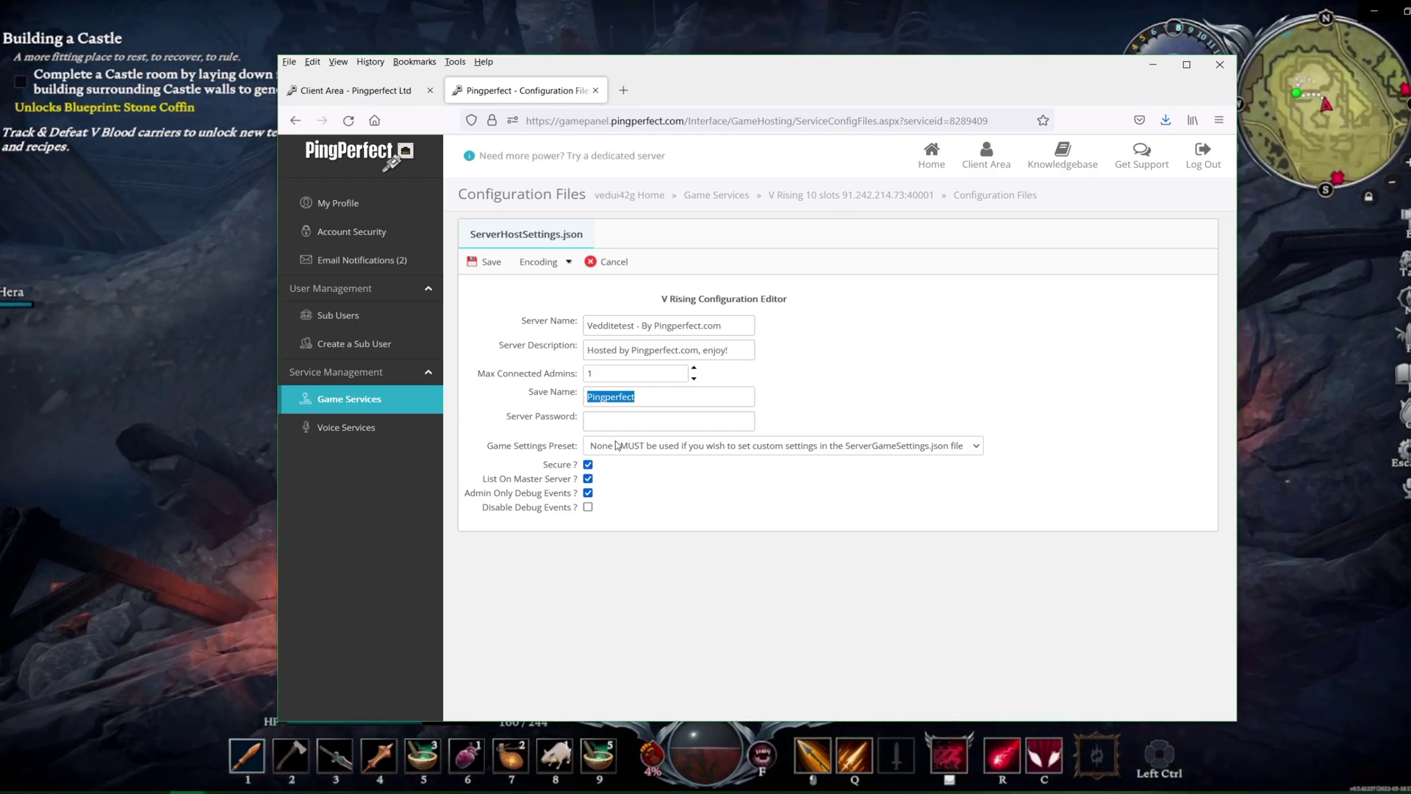
click(609, 417)
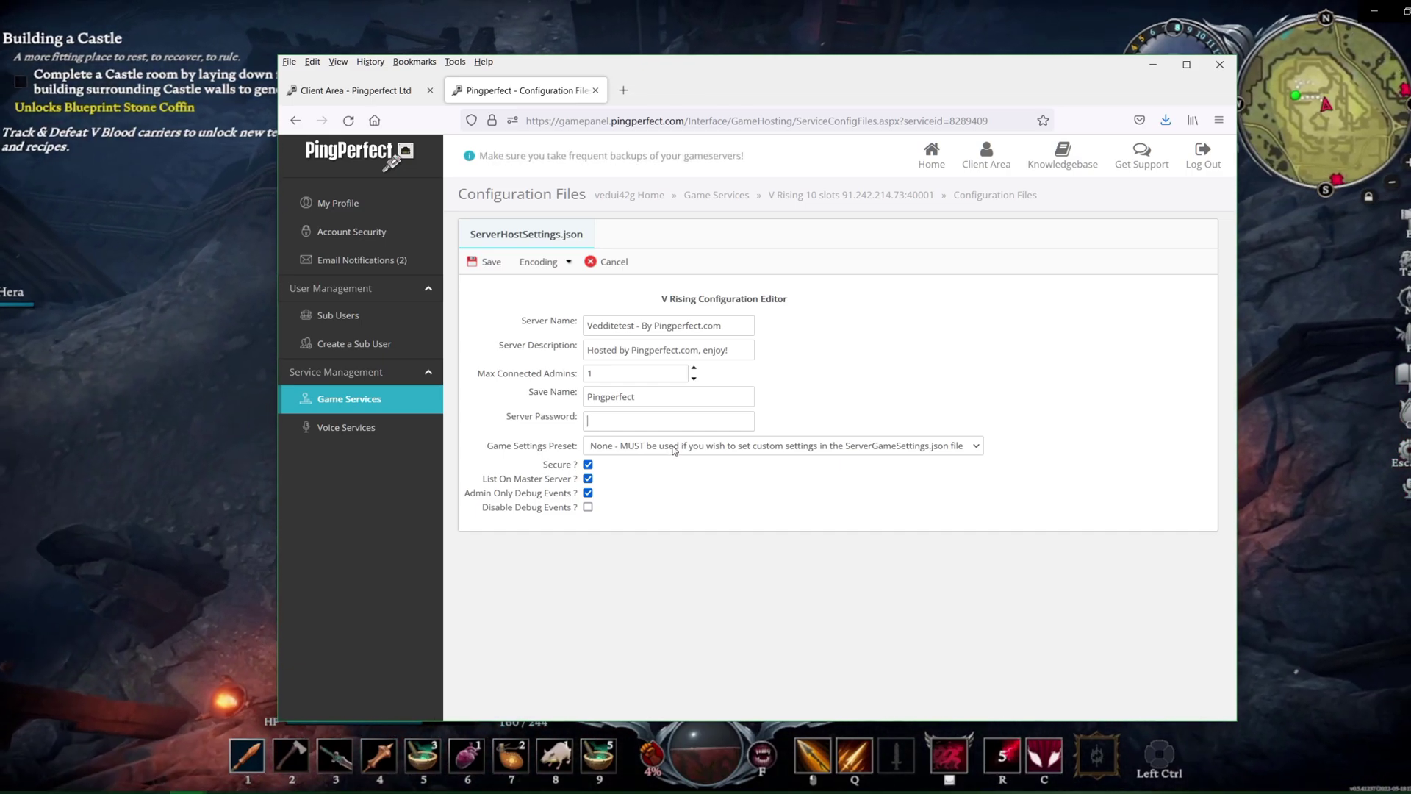
click(674, 446)
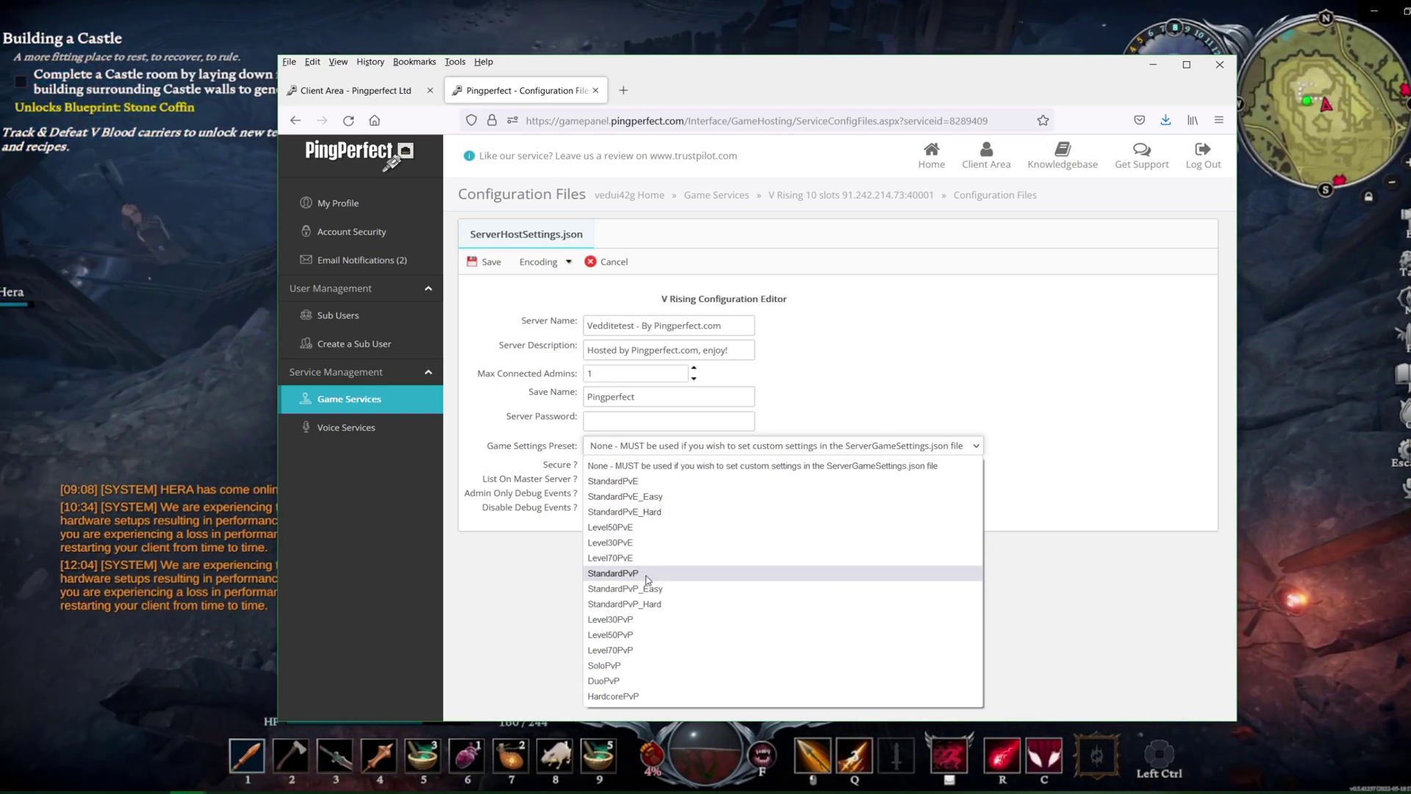
click(630, 482)
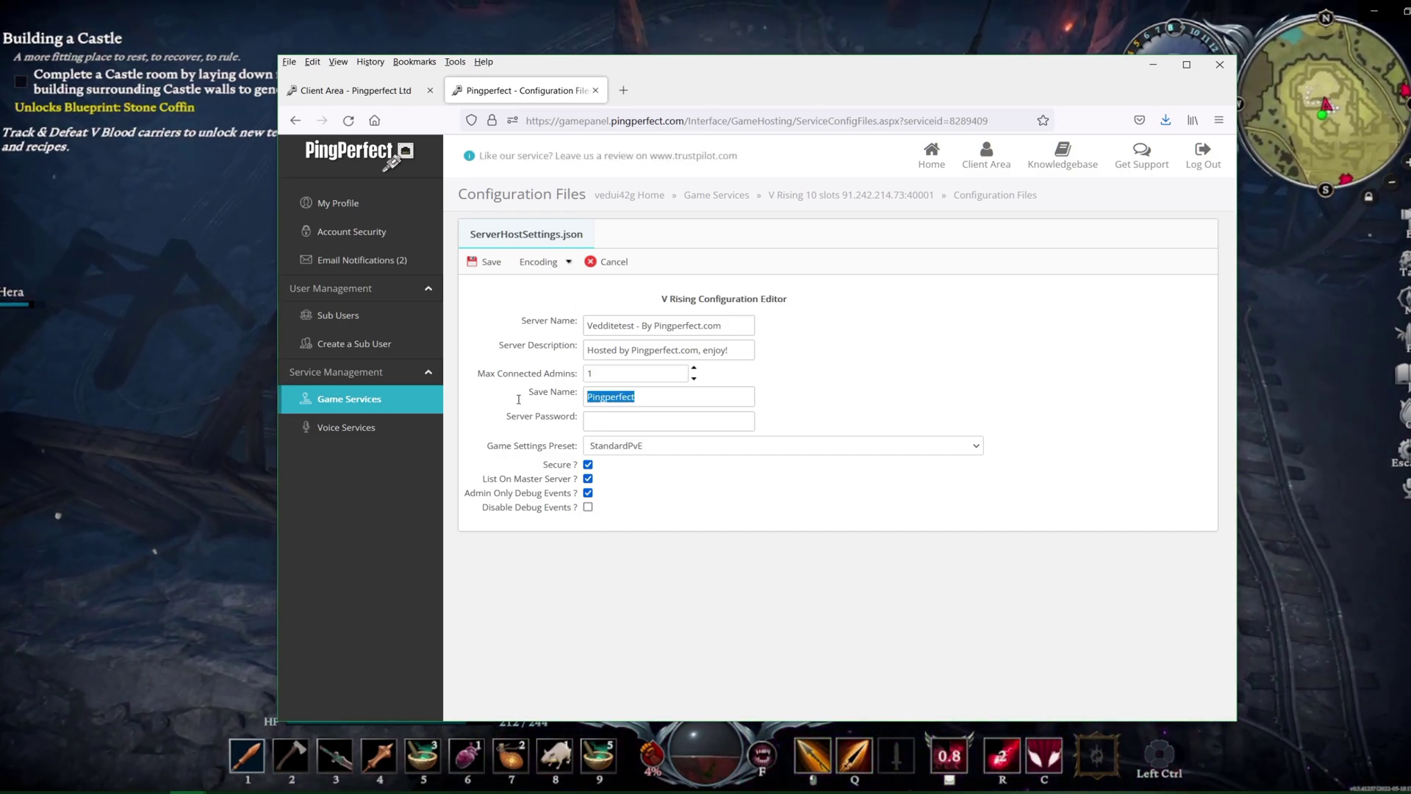
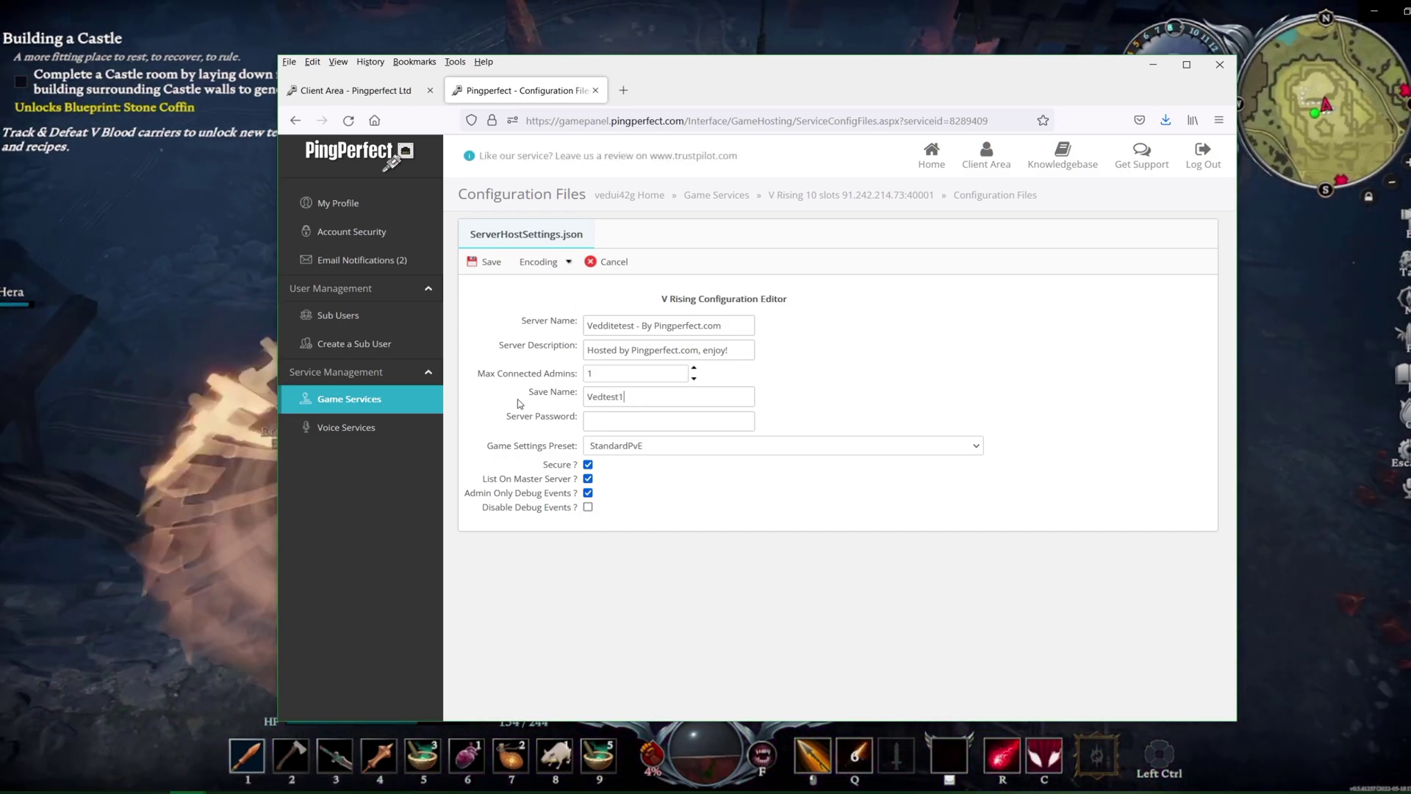
Enter Vedtest1 as the save name, save, and begin typing the server password
click(486, 261)
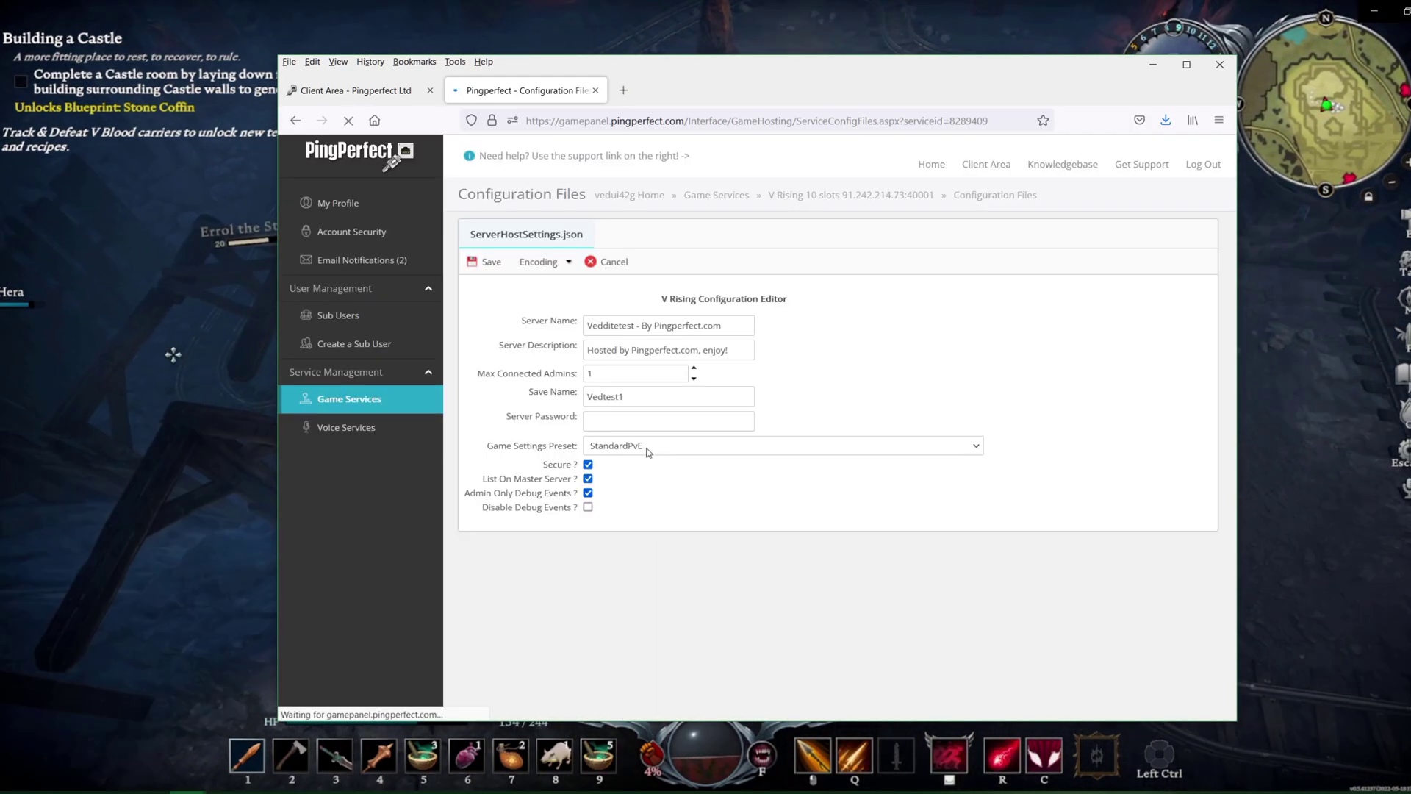
click(604, 415)
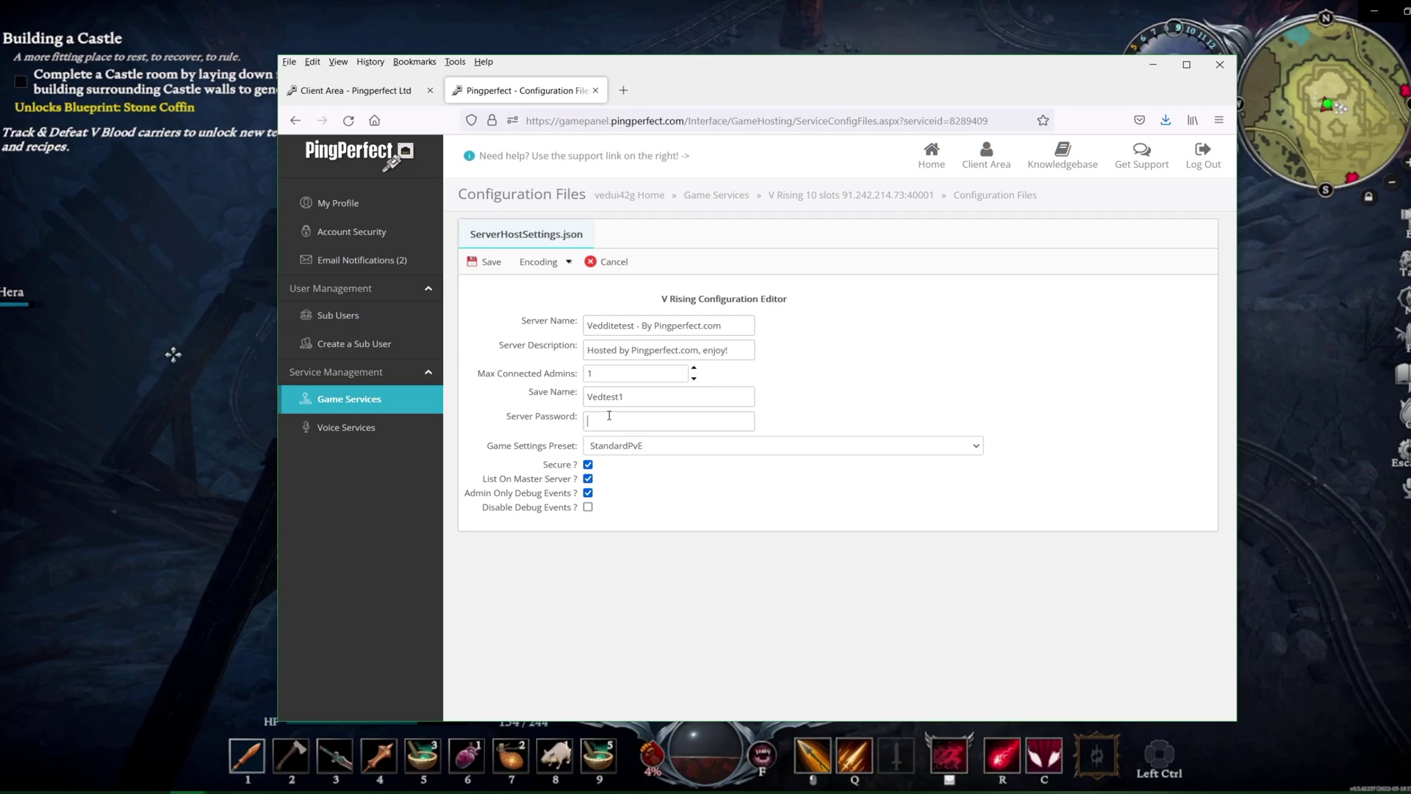
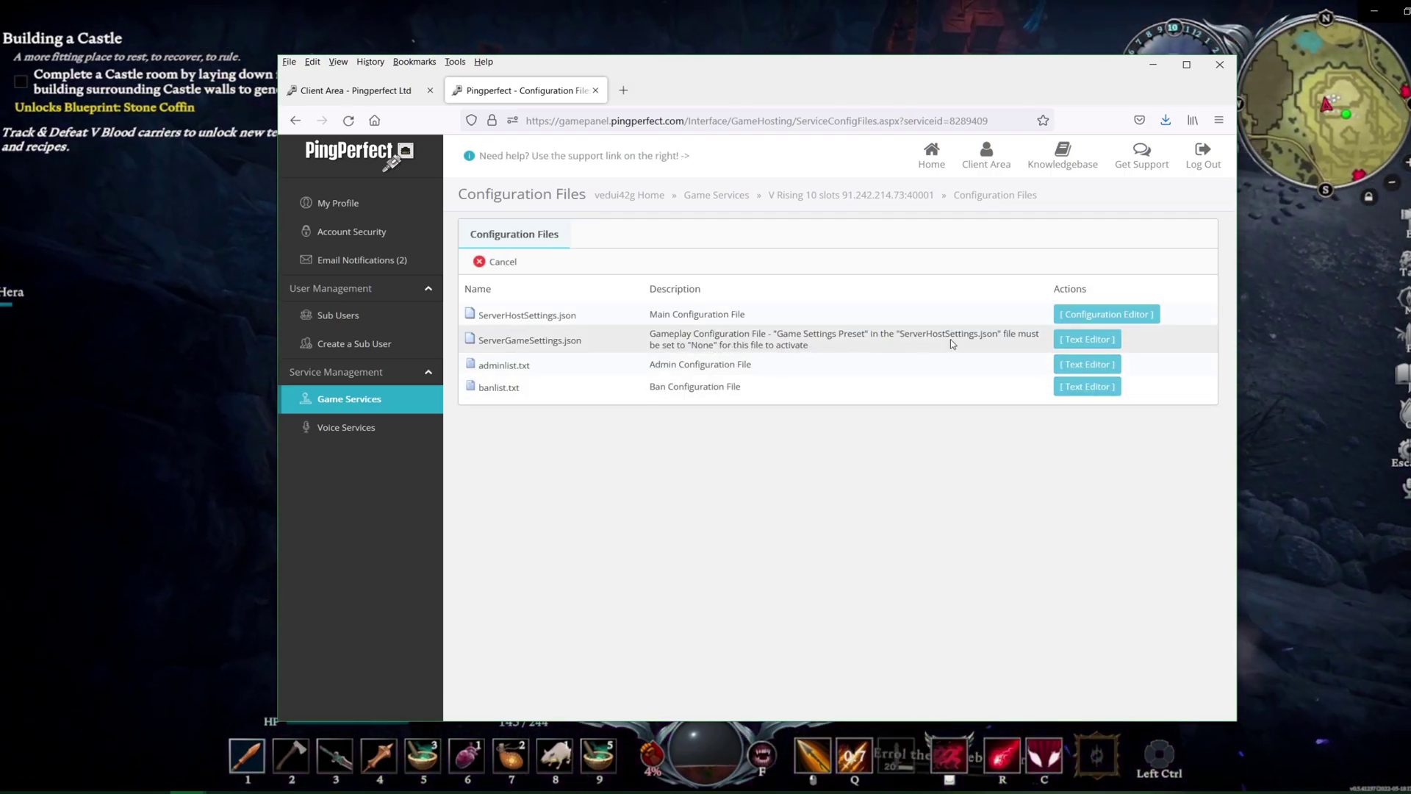
In the ServerHostSettings.json editor, change Game Settings Preset to None and save
click(1093, 320)
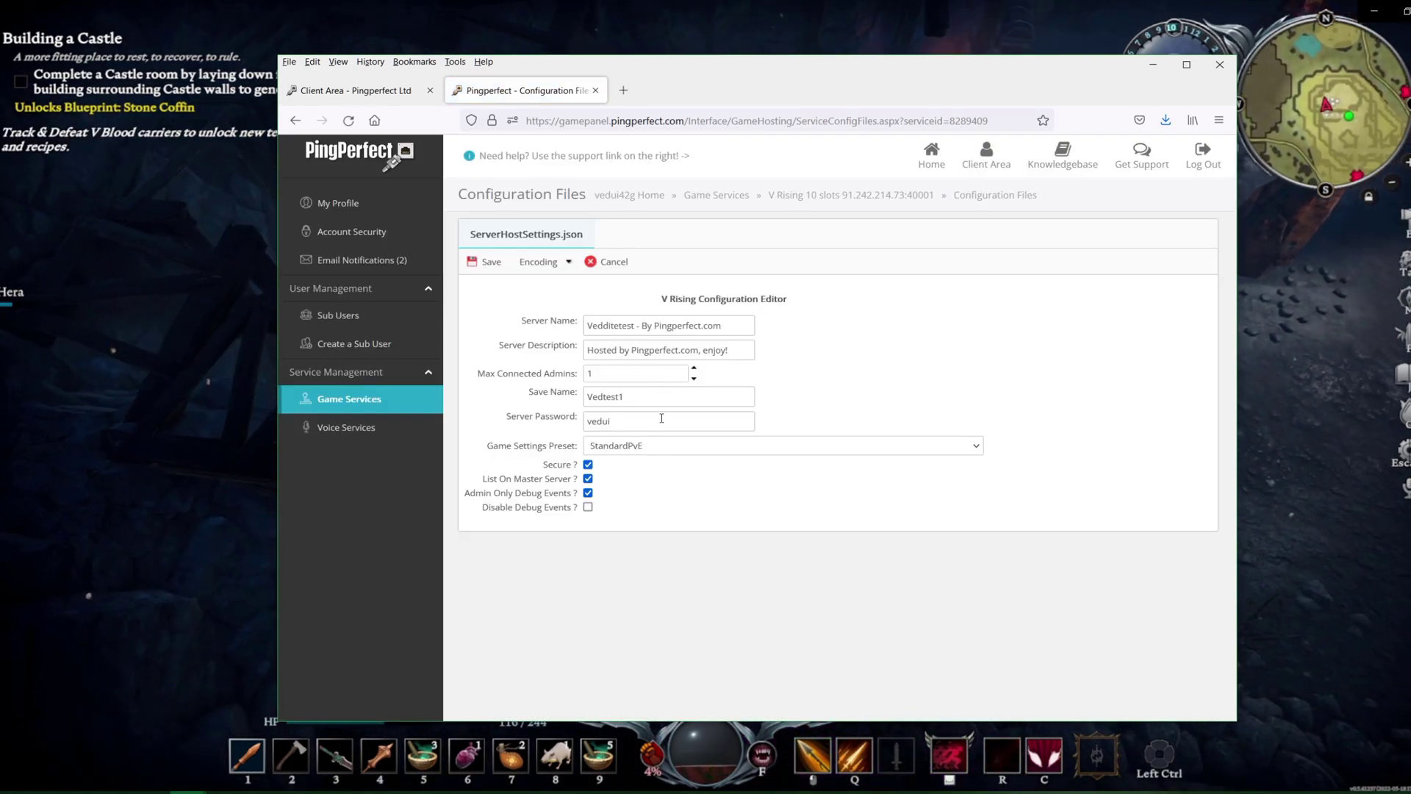
click(645, 445)
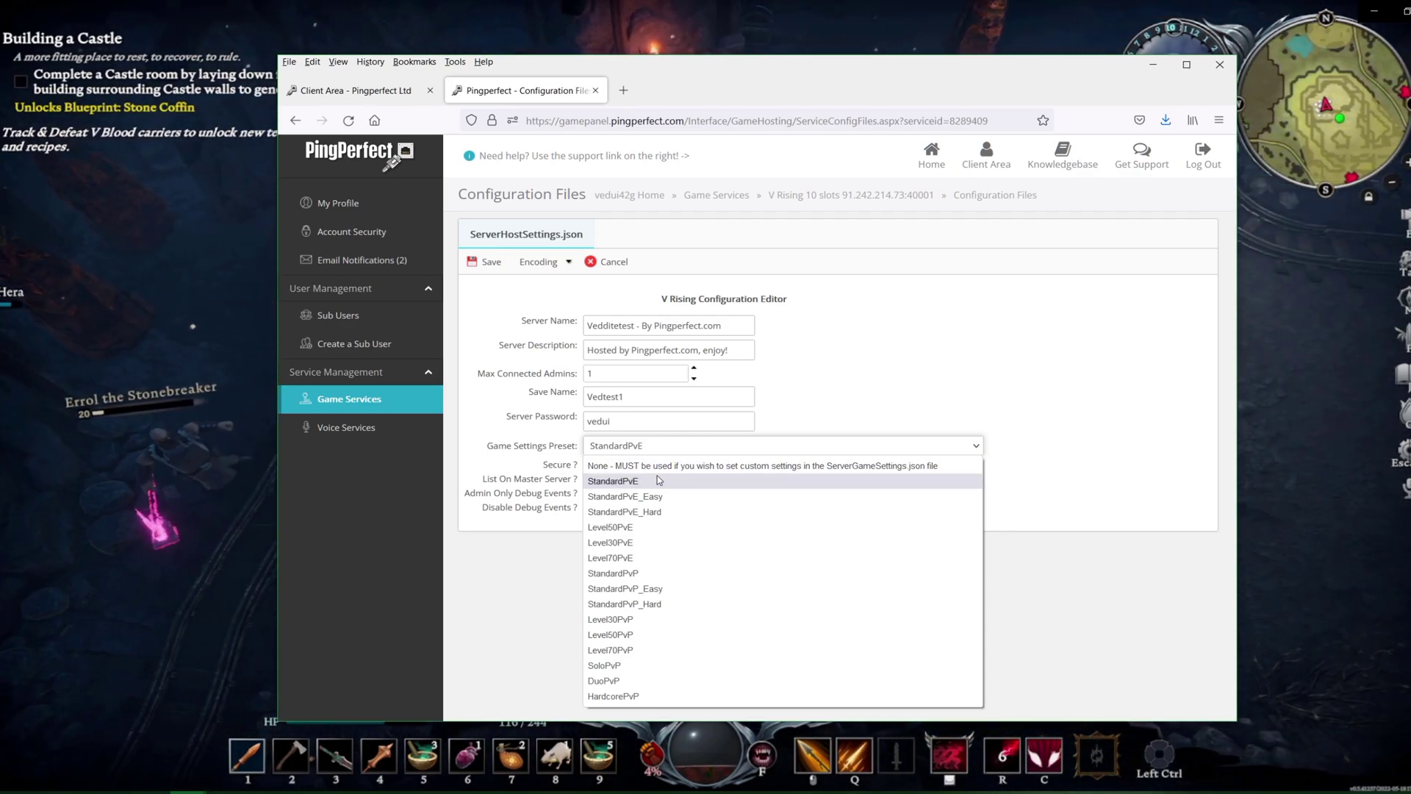
click(697, 445)
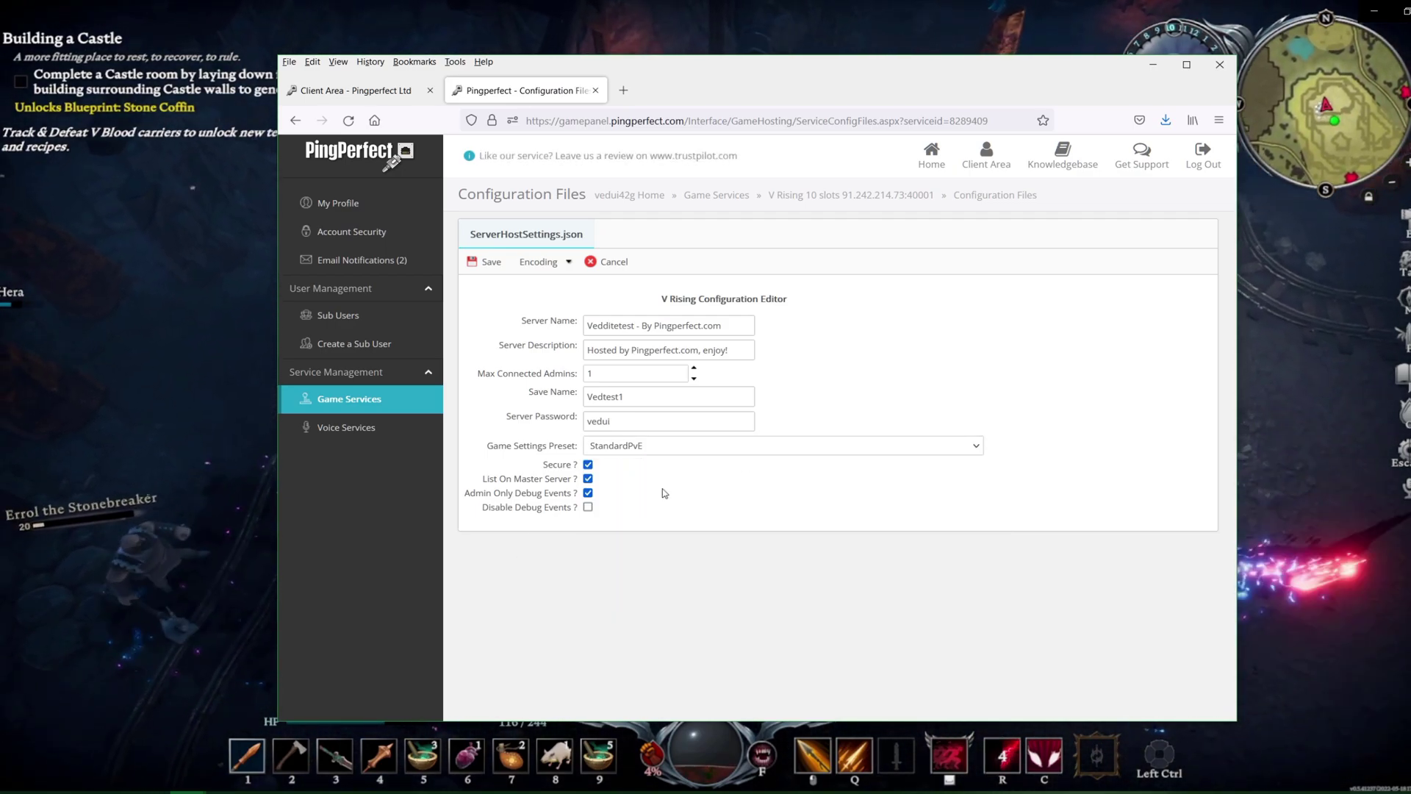
click(698, 446)
click(695, 465)
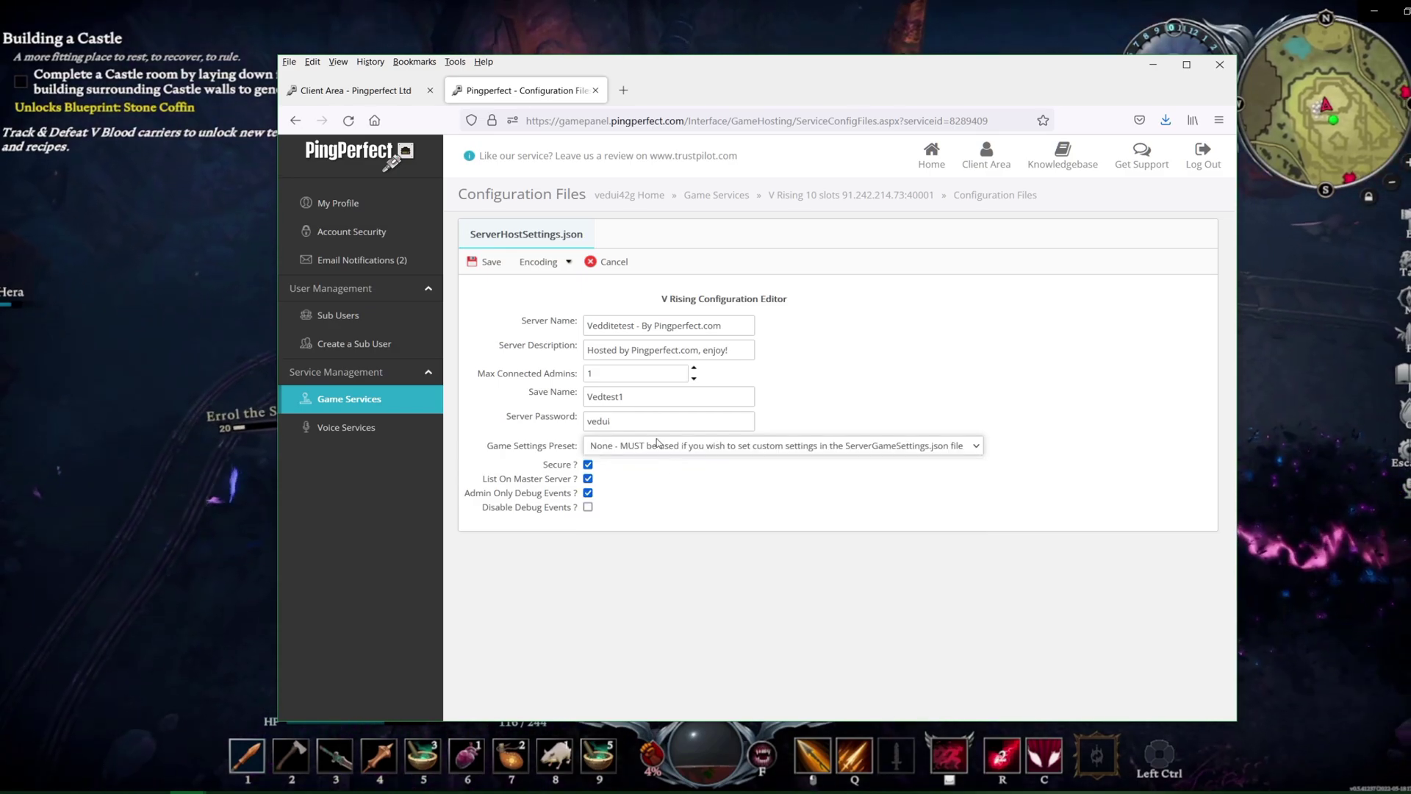
click(491, 262)
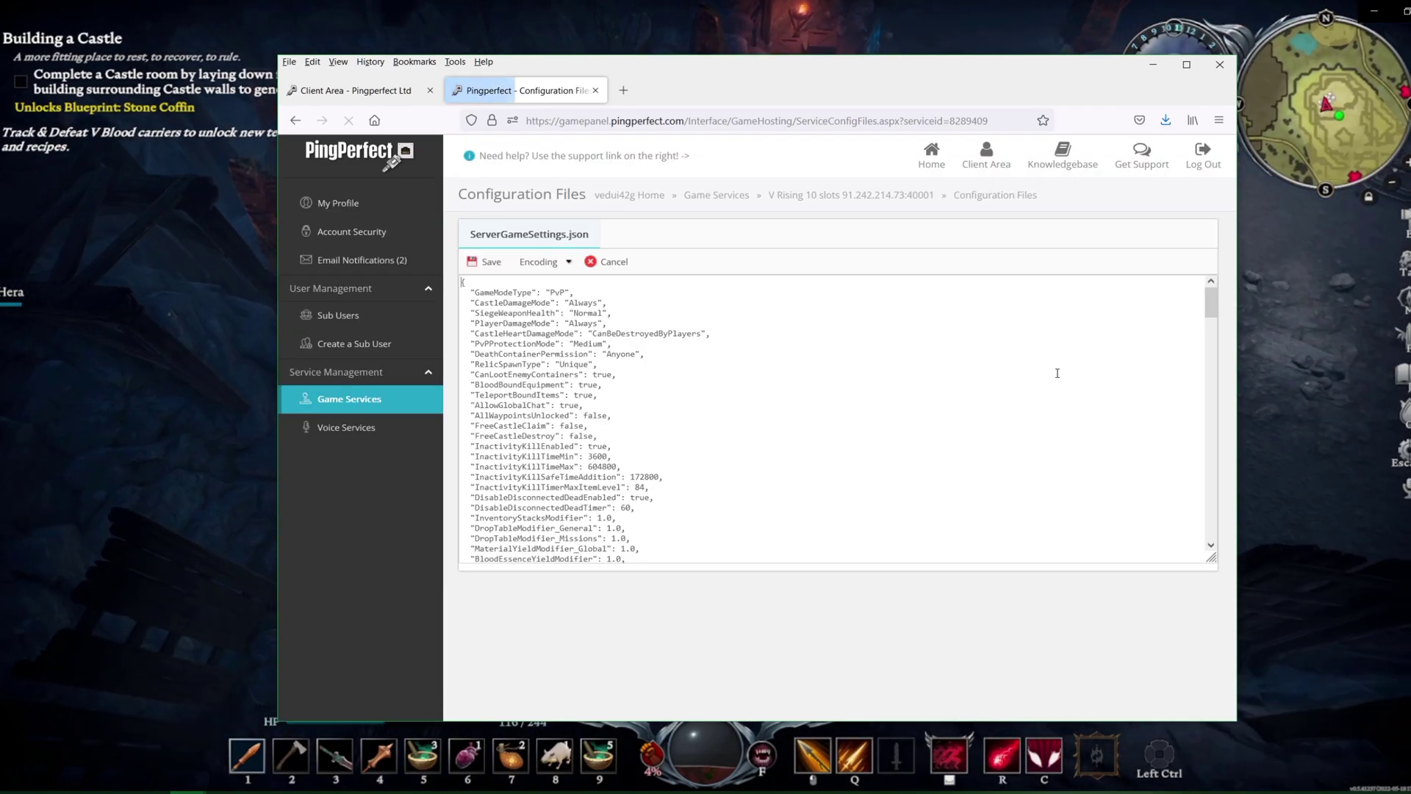
click(565, 291)
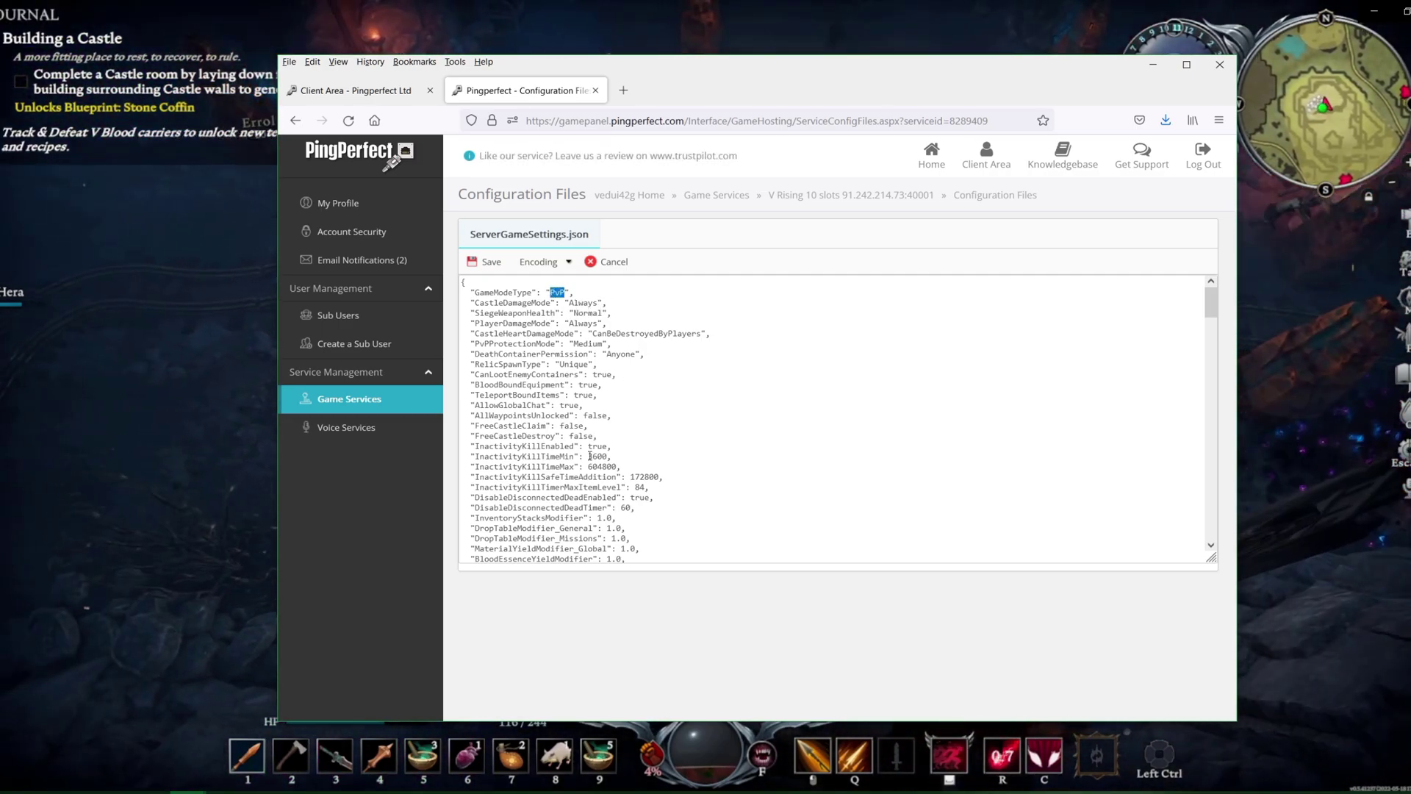
scroll(543, 448, down, 15)
scroll(580, 394, up, 15)
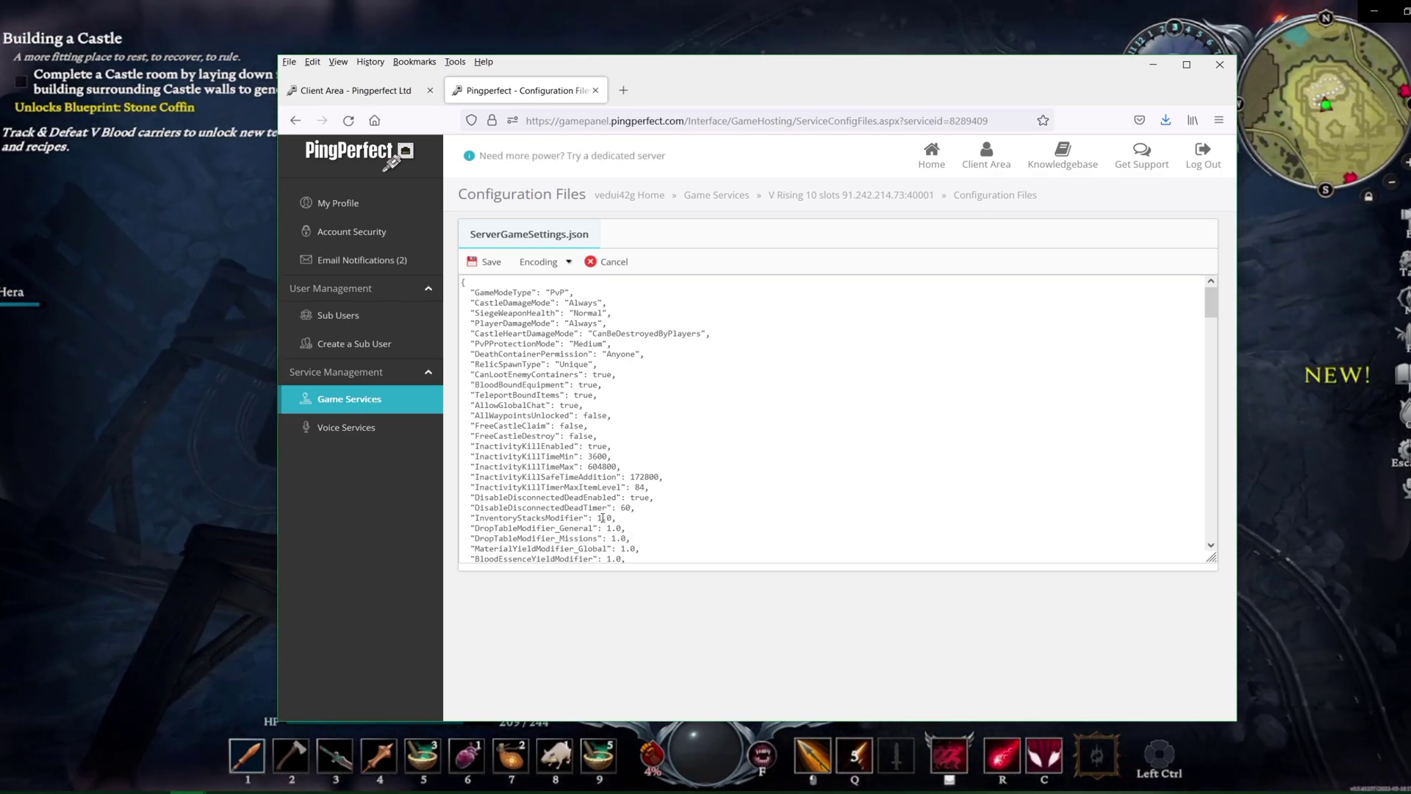
click(600, 518)
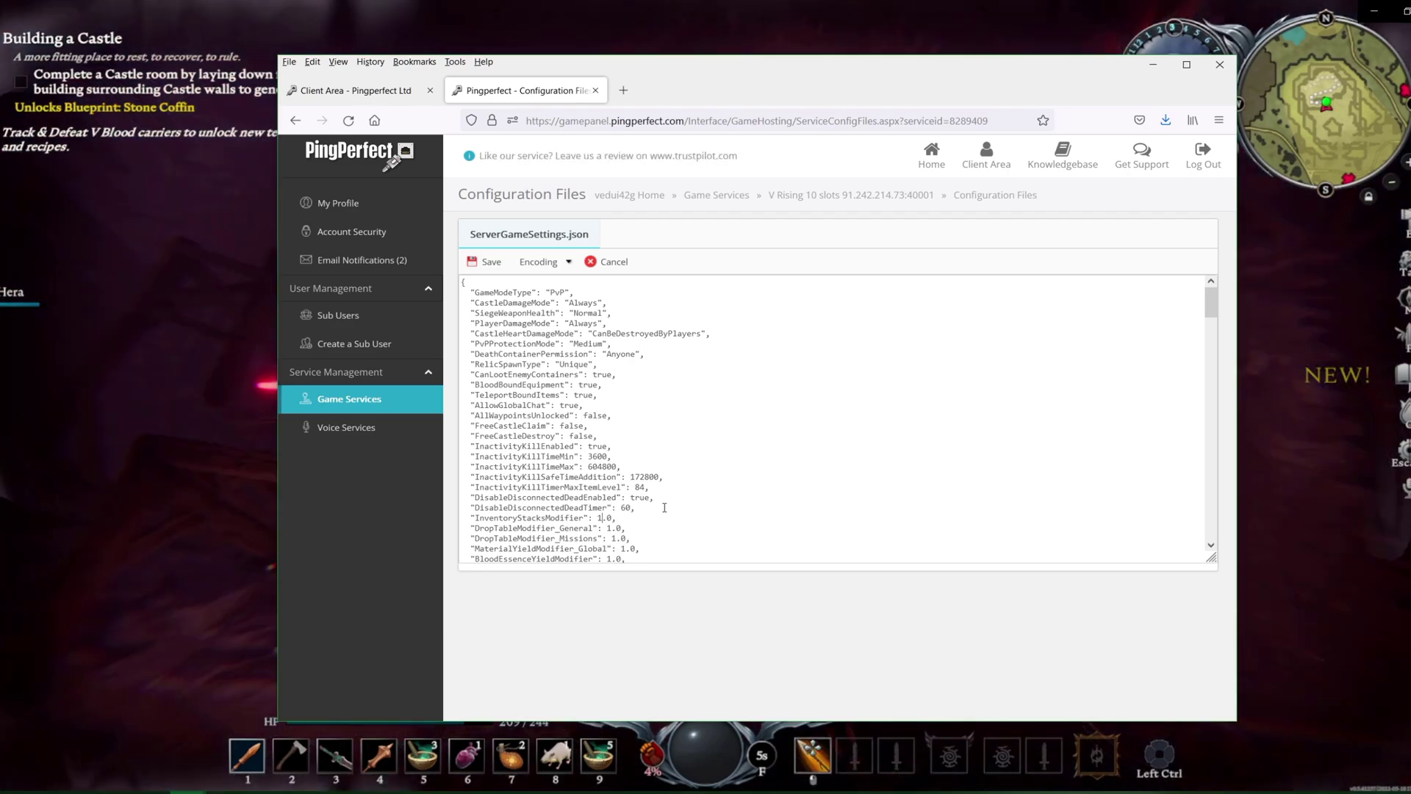
scroll(712, 501, down, 2)
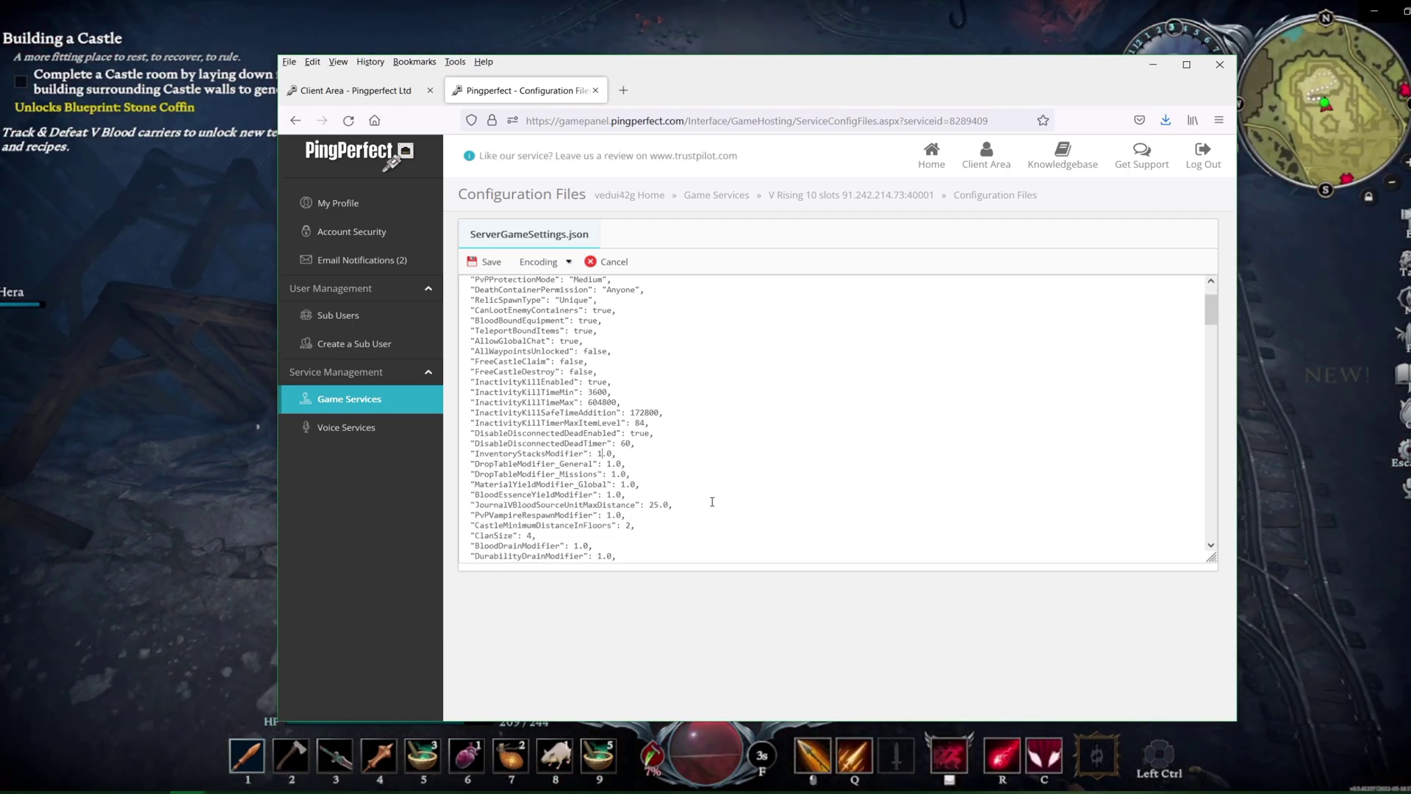
scroll(713, 501, down, 2)
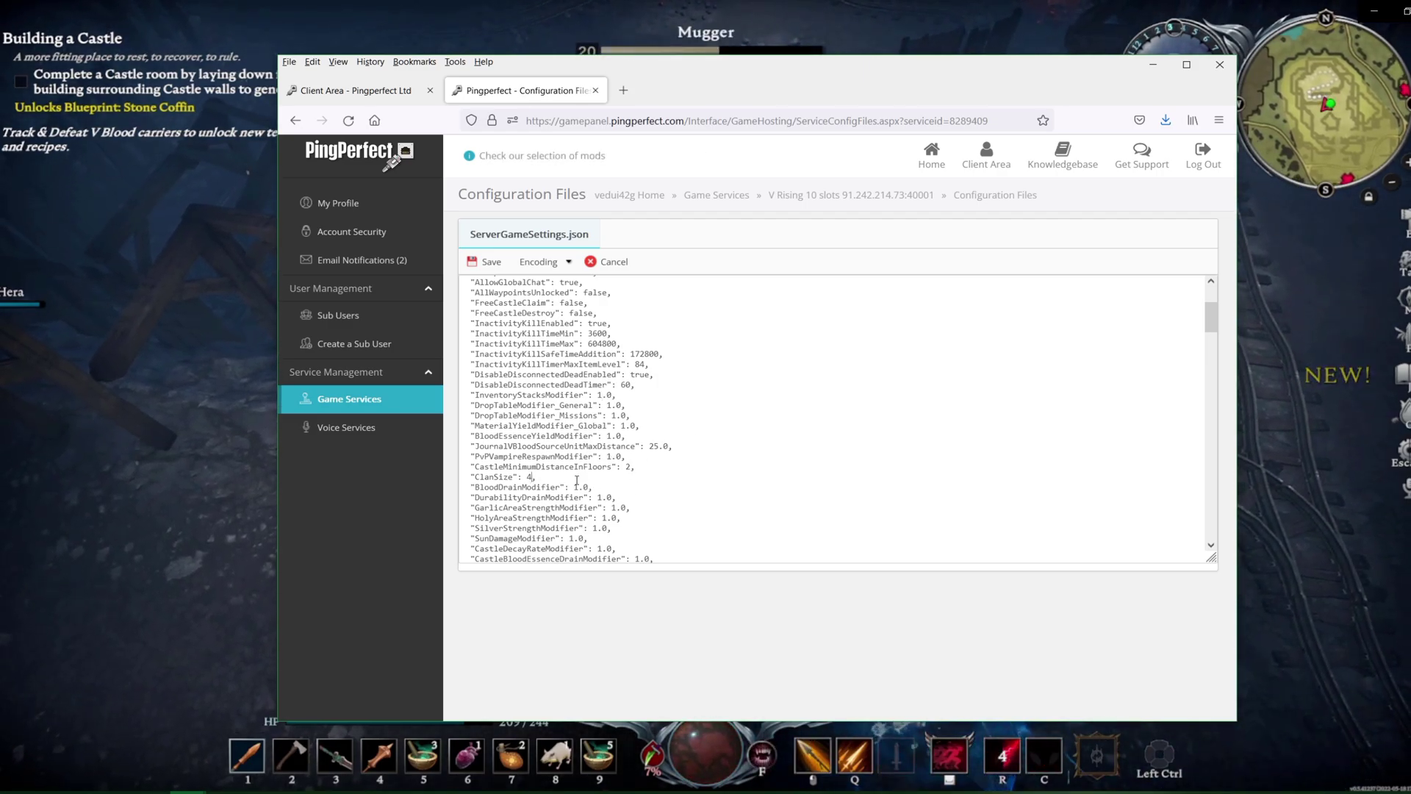
click(624, 480)
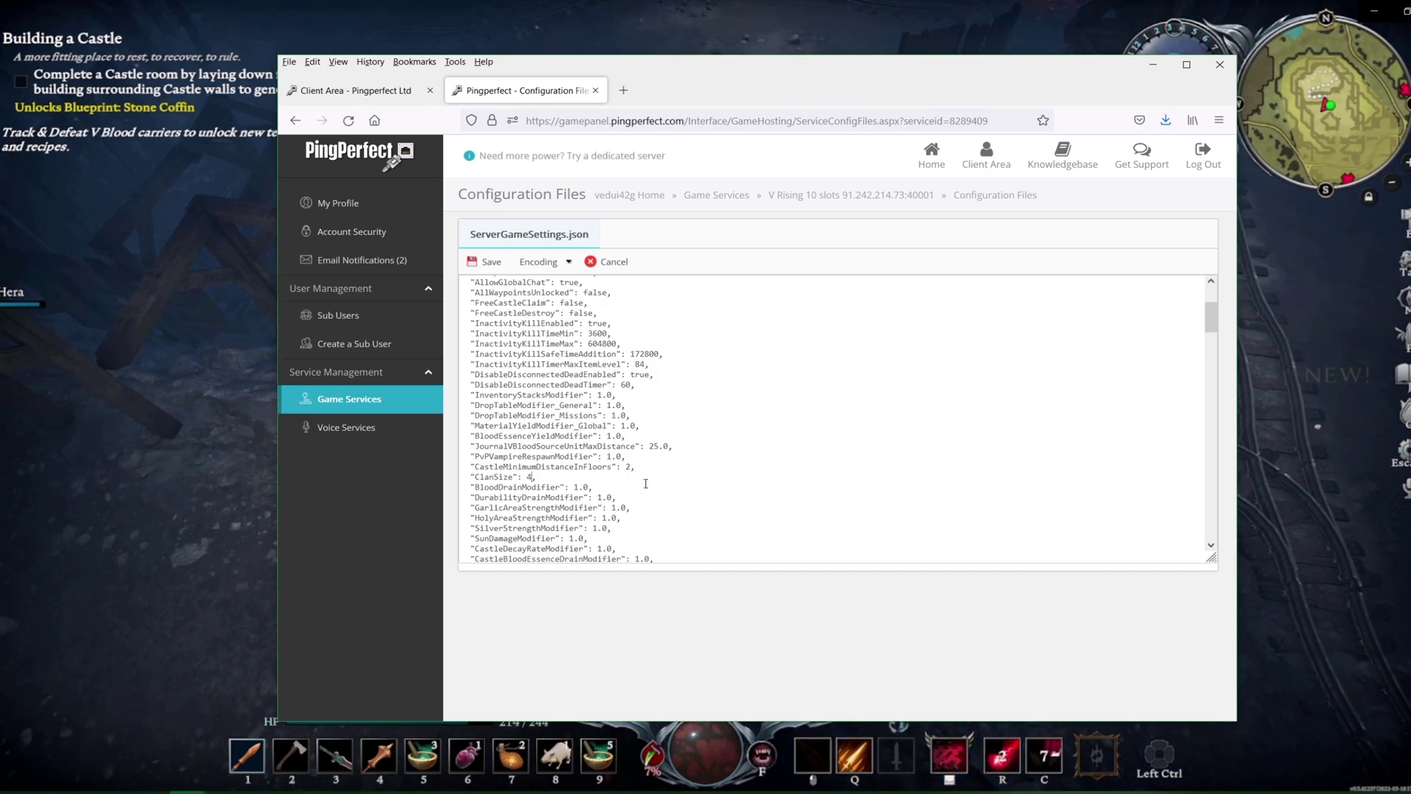
scroll(651, 441, up, 2)
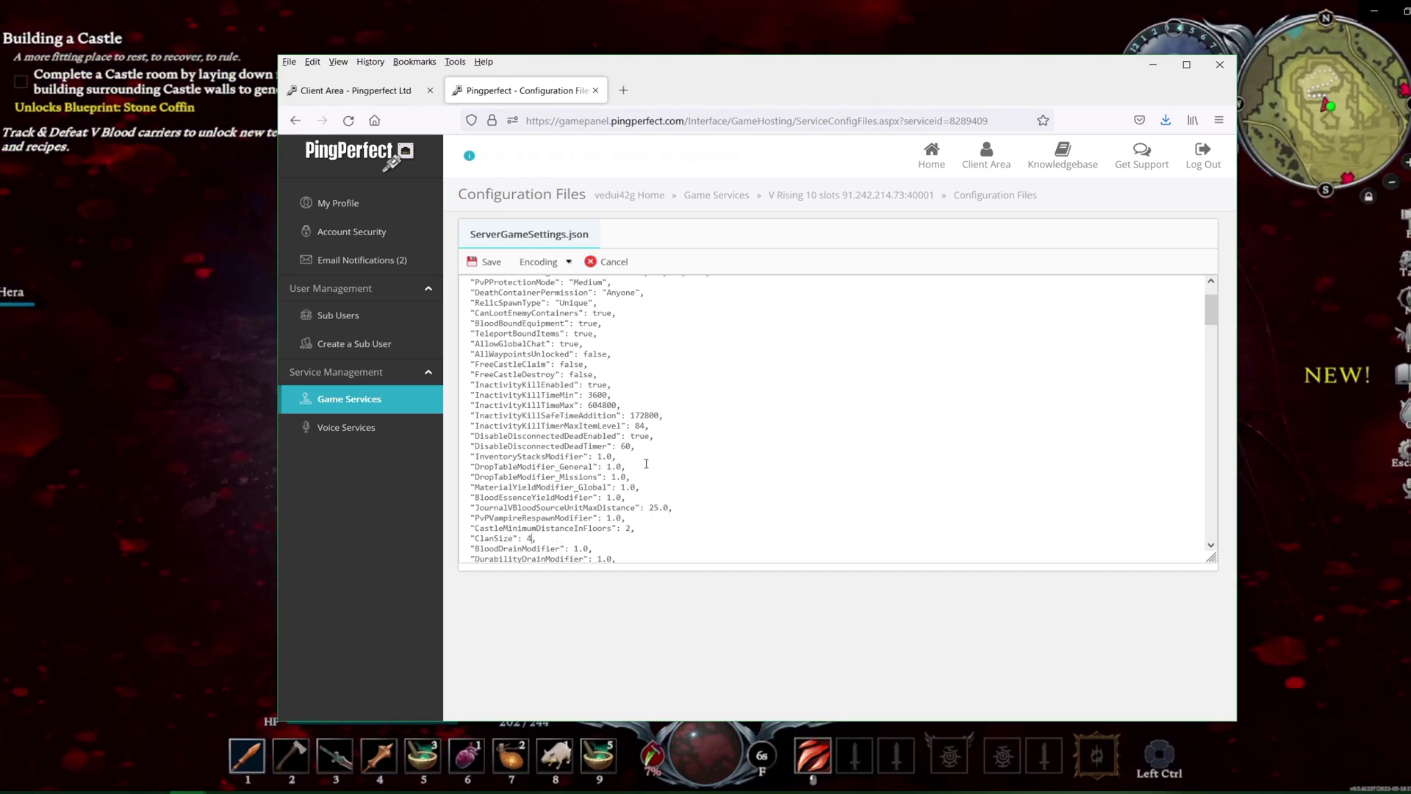
scroll(585, 299, up, 2)
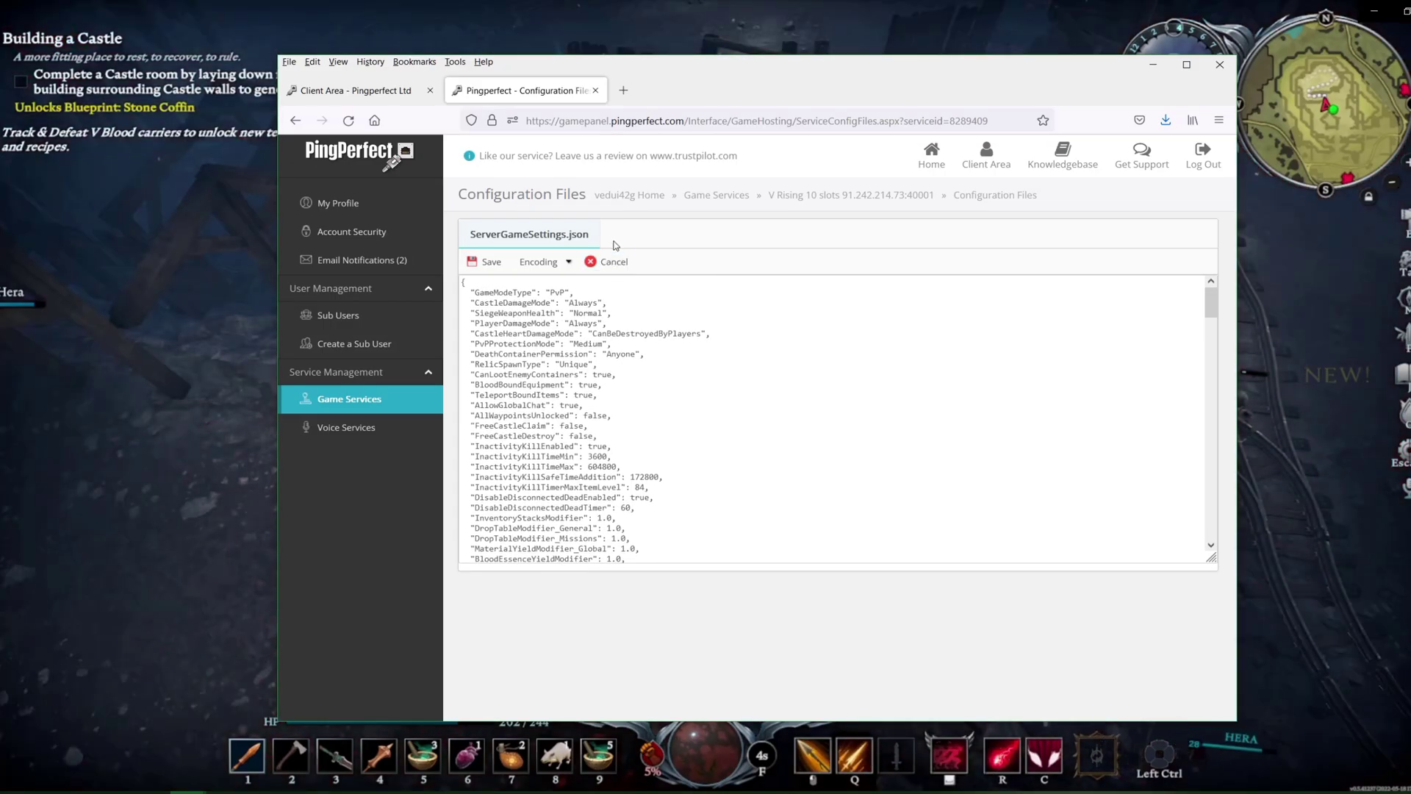
click(609, 262)
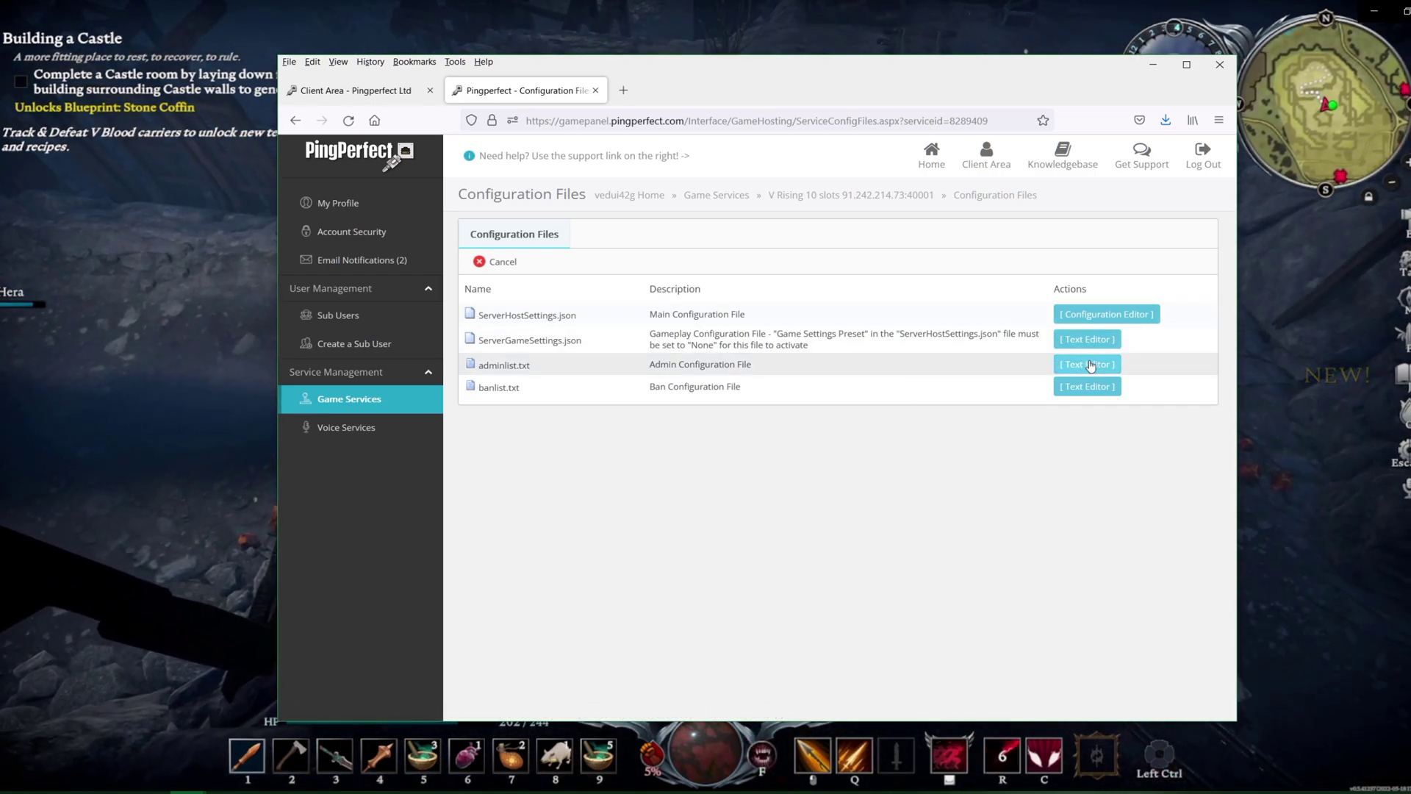
Add the admin's Steam ID to adminlist.txt and save; open banlist.txt and cancel unchanged
click(1091, 366)
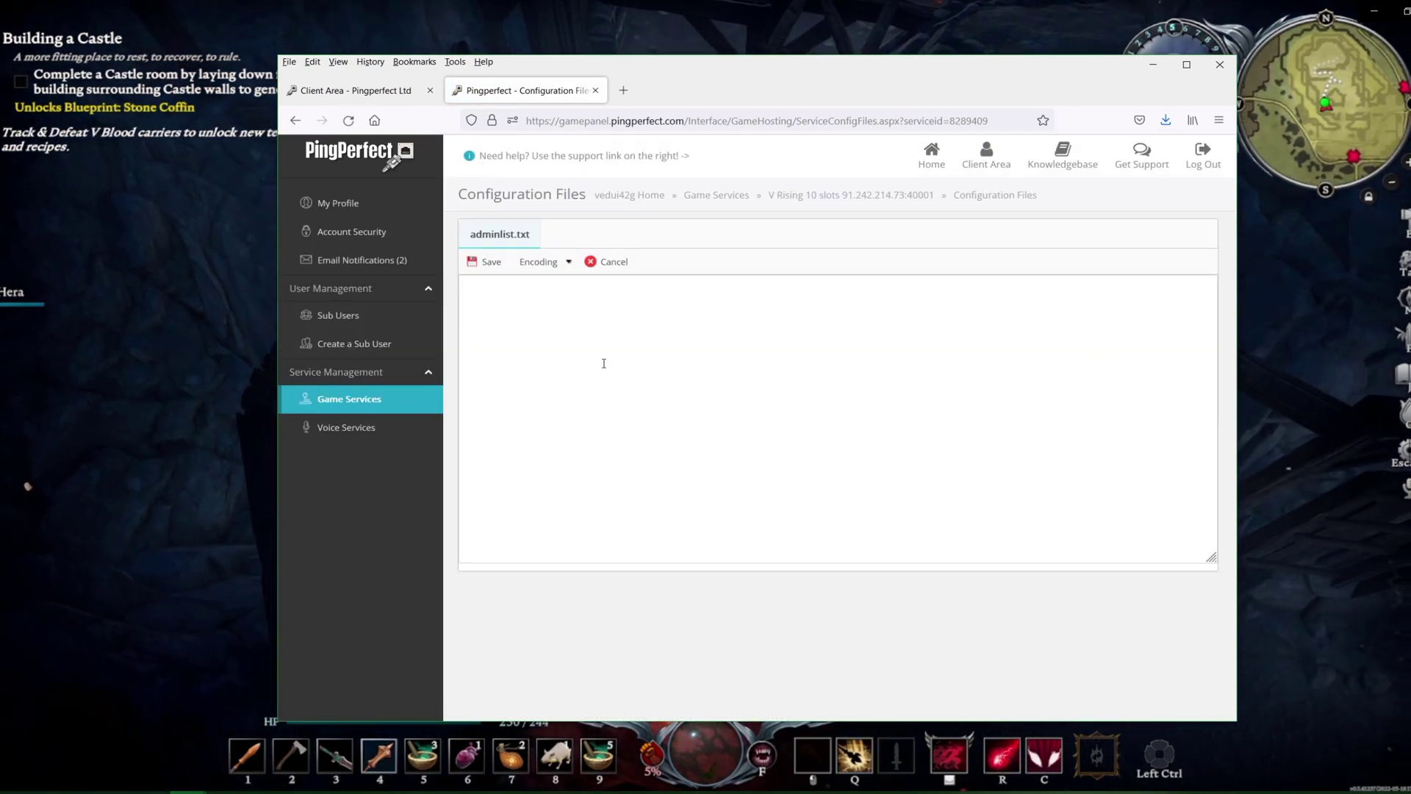
click(604, 363)
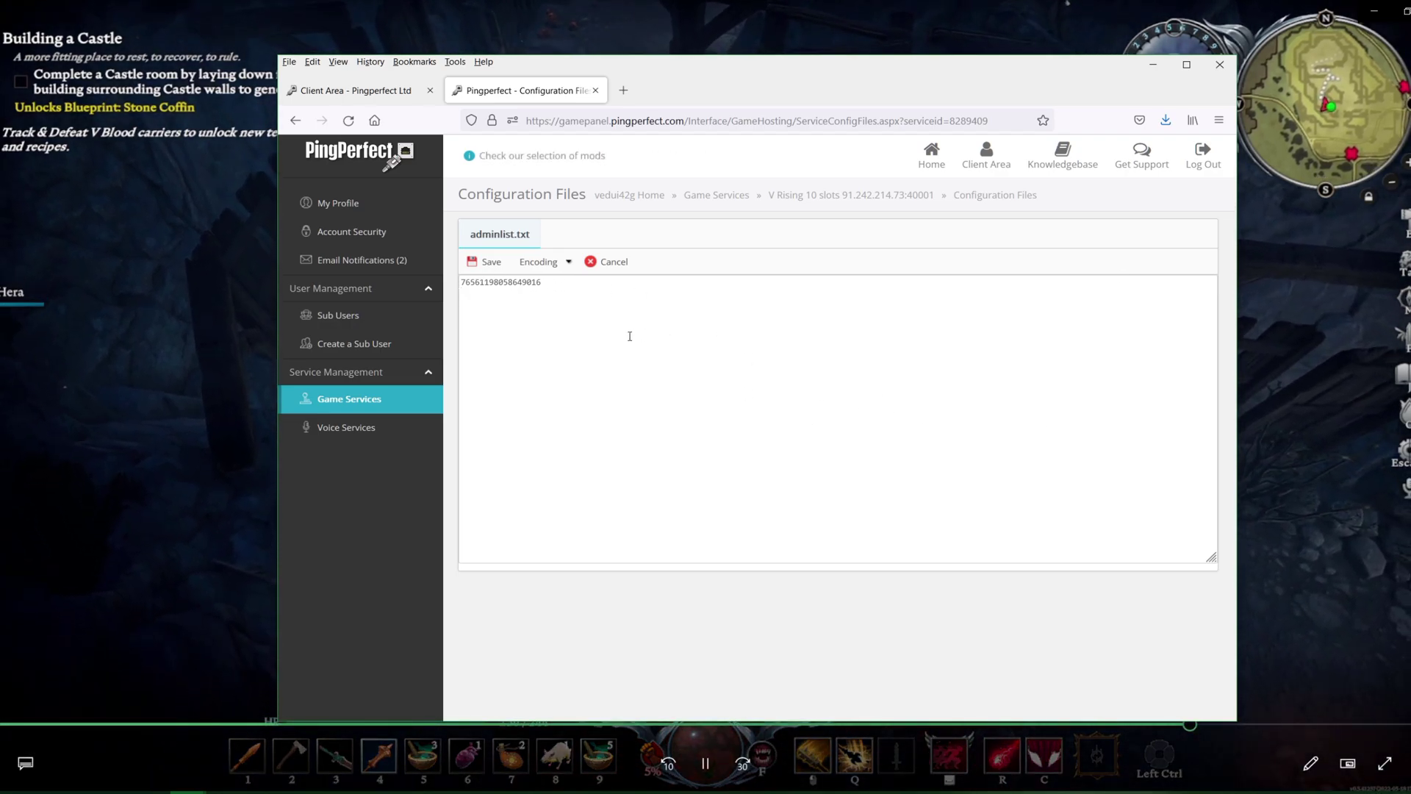
key(Return)
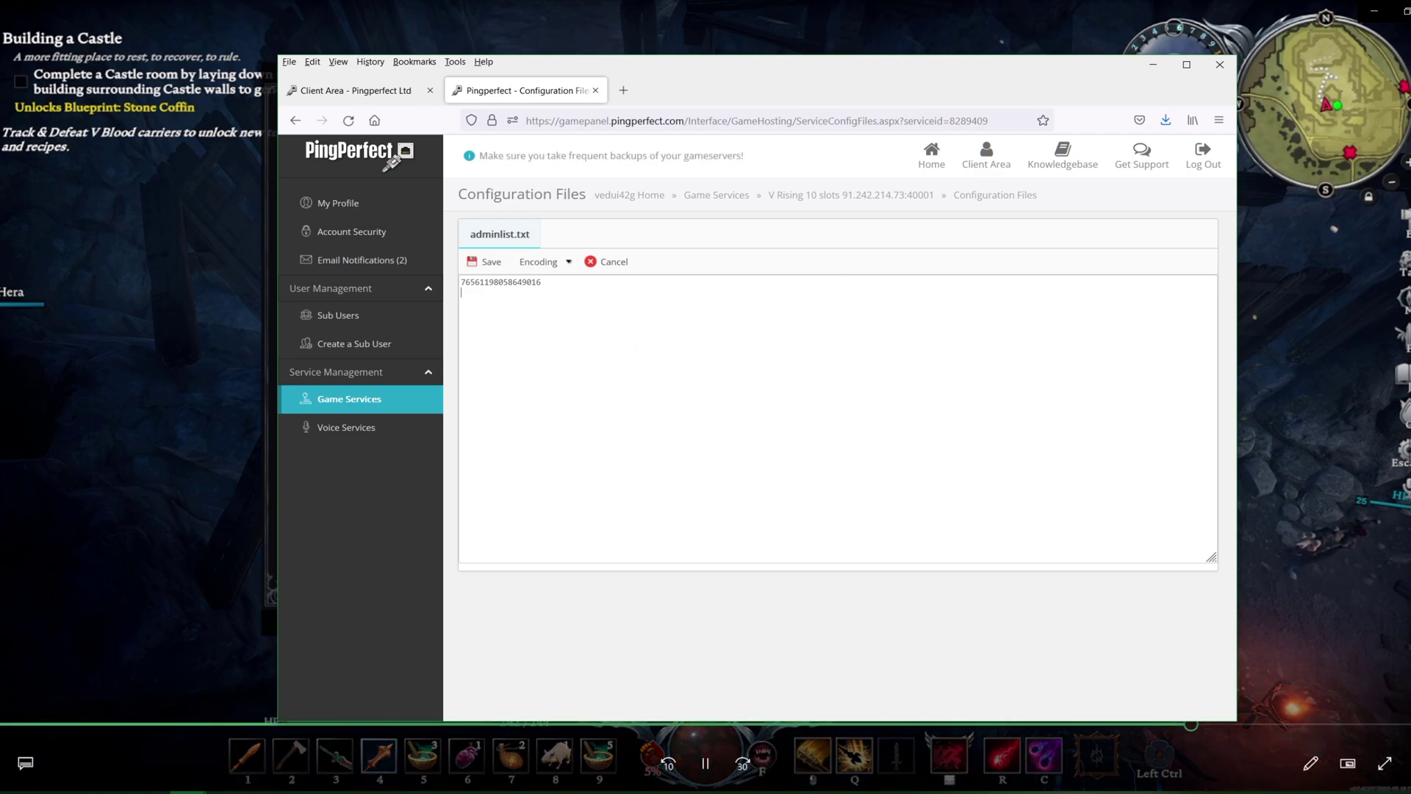
click(494, 263)
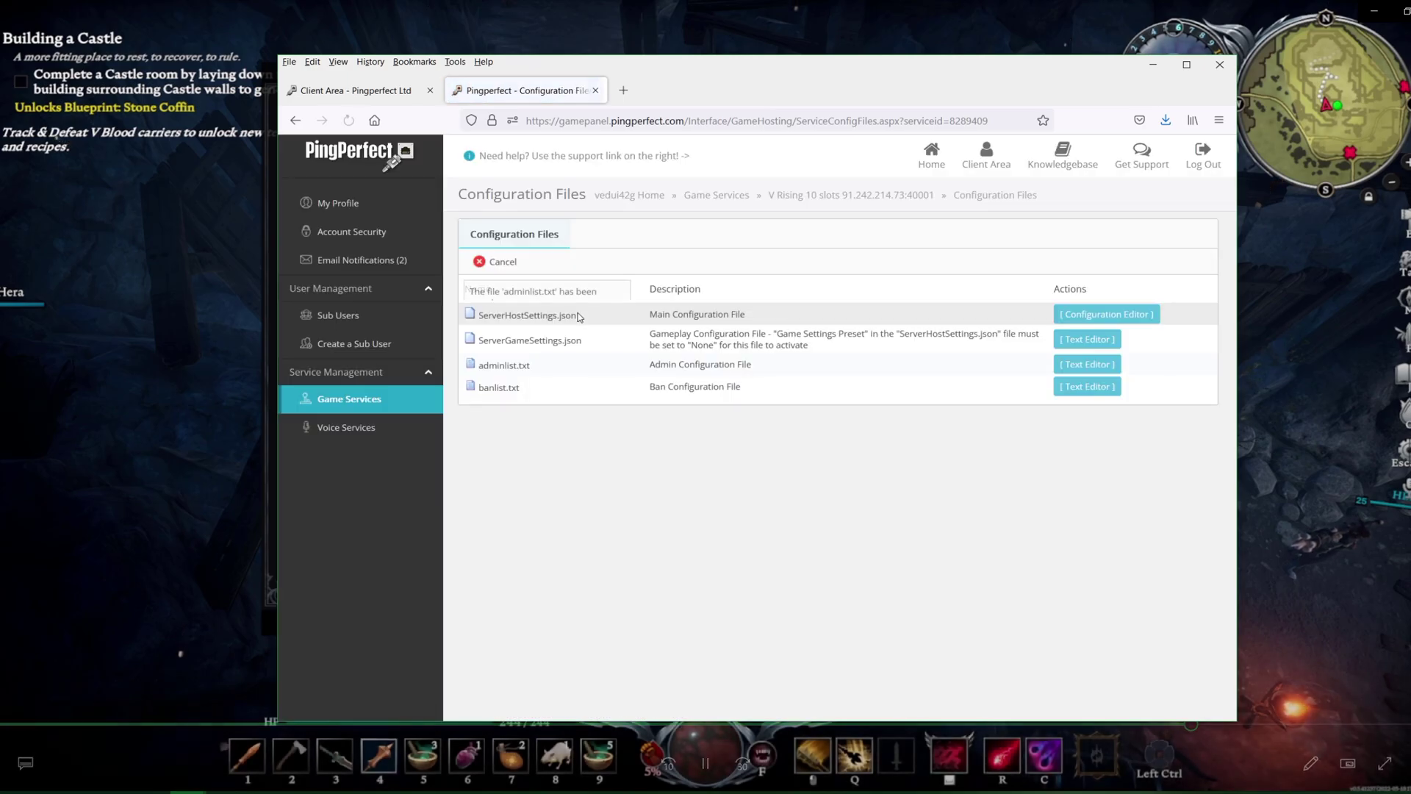
click(1080, 387)
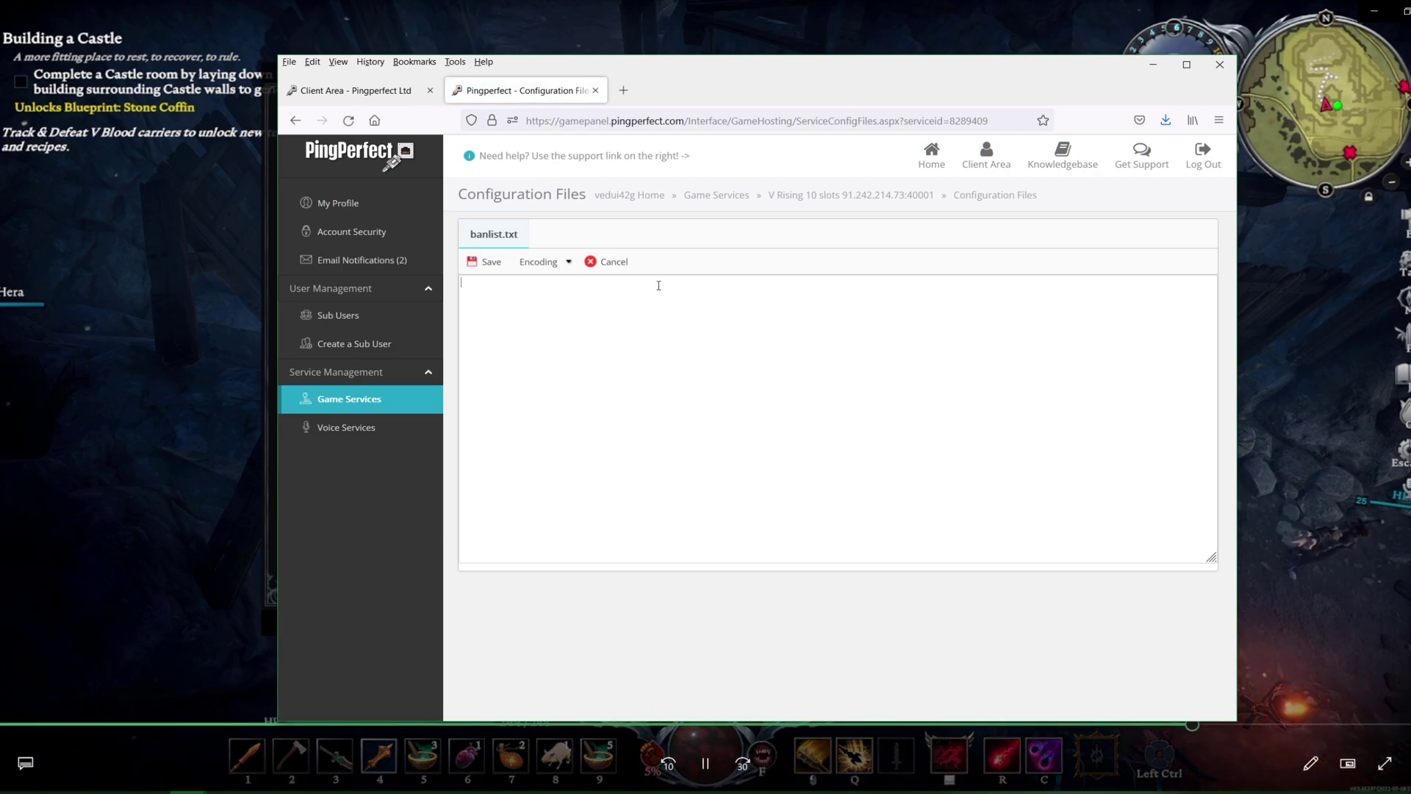
click(614, 263)
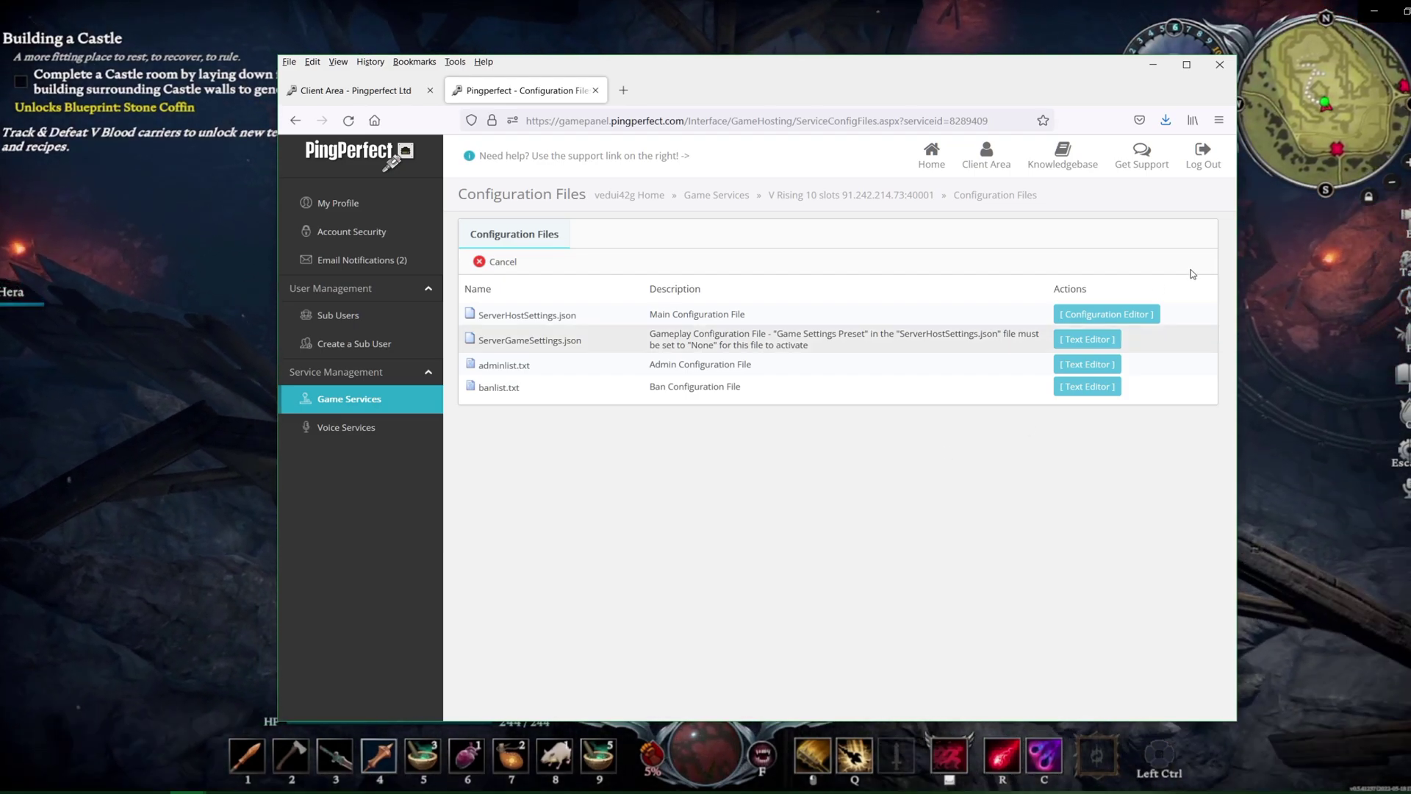
Set Game Settings Preset back to StandardPvE, save the host settings, and open the File Manager
click(1112, 321)
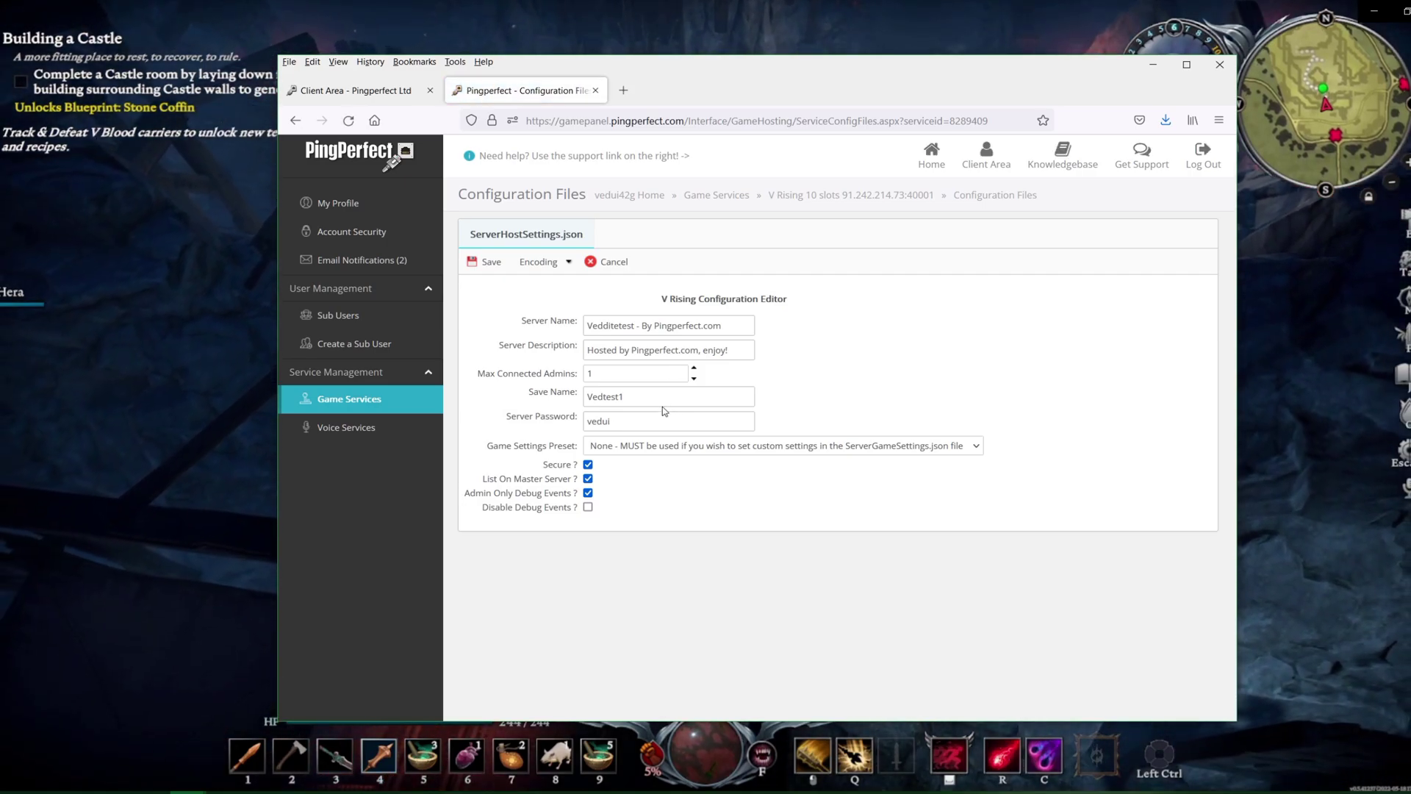
click(681, 447)
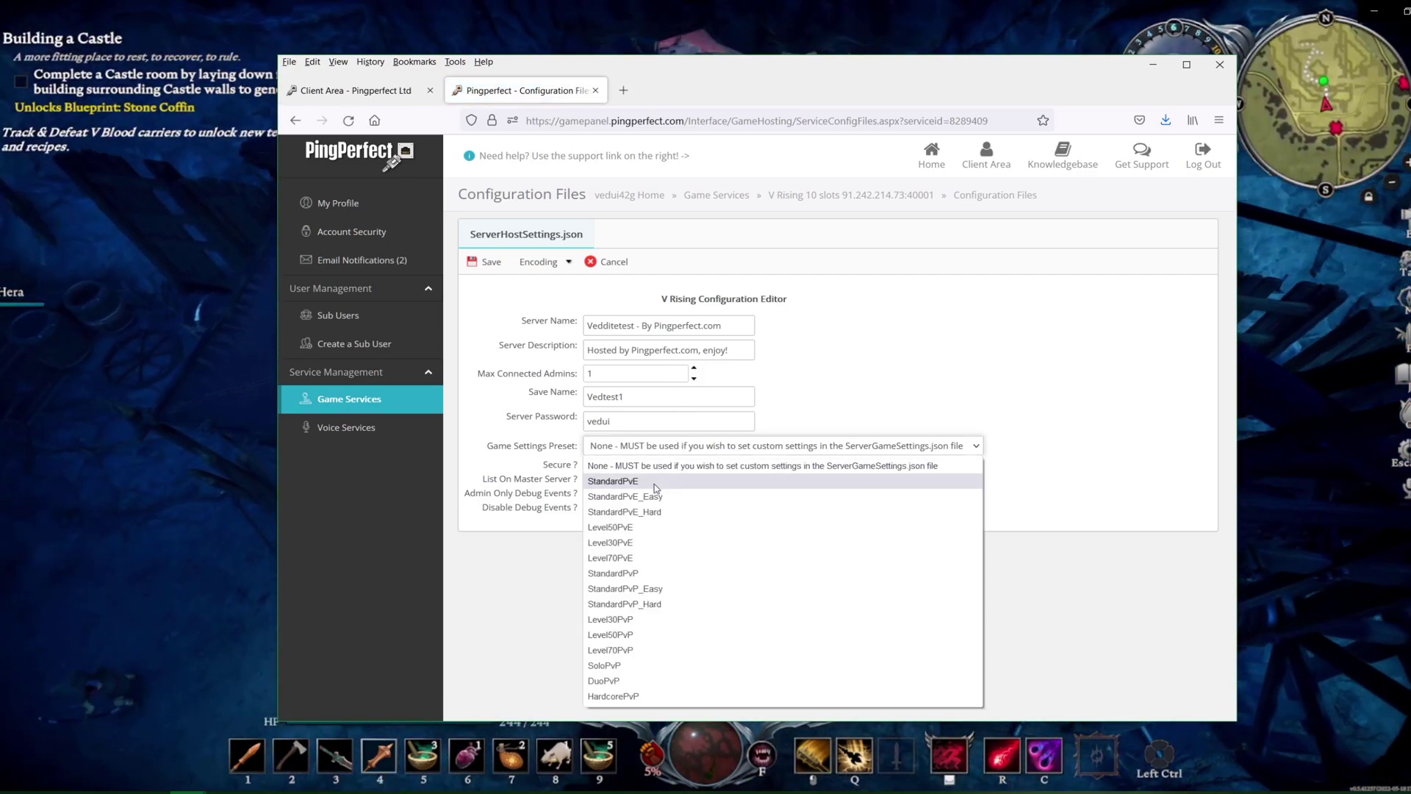
click(626, 482)
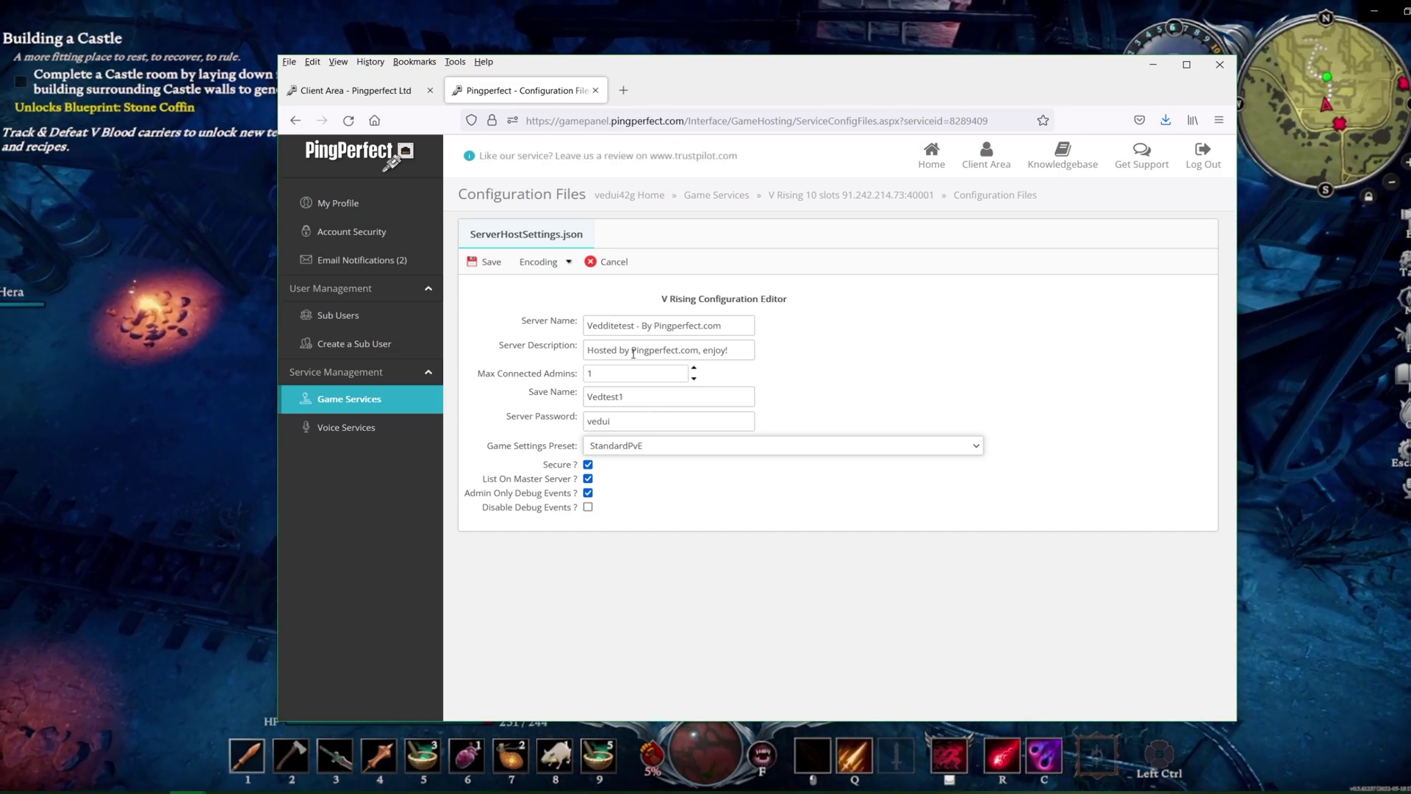
click(491, 263)
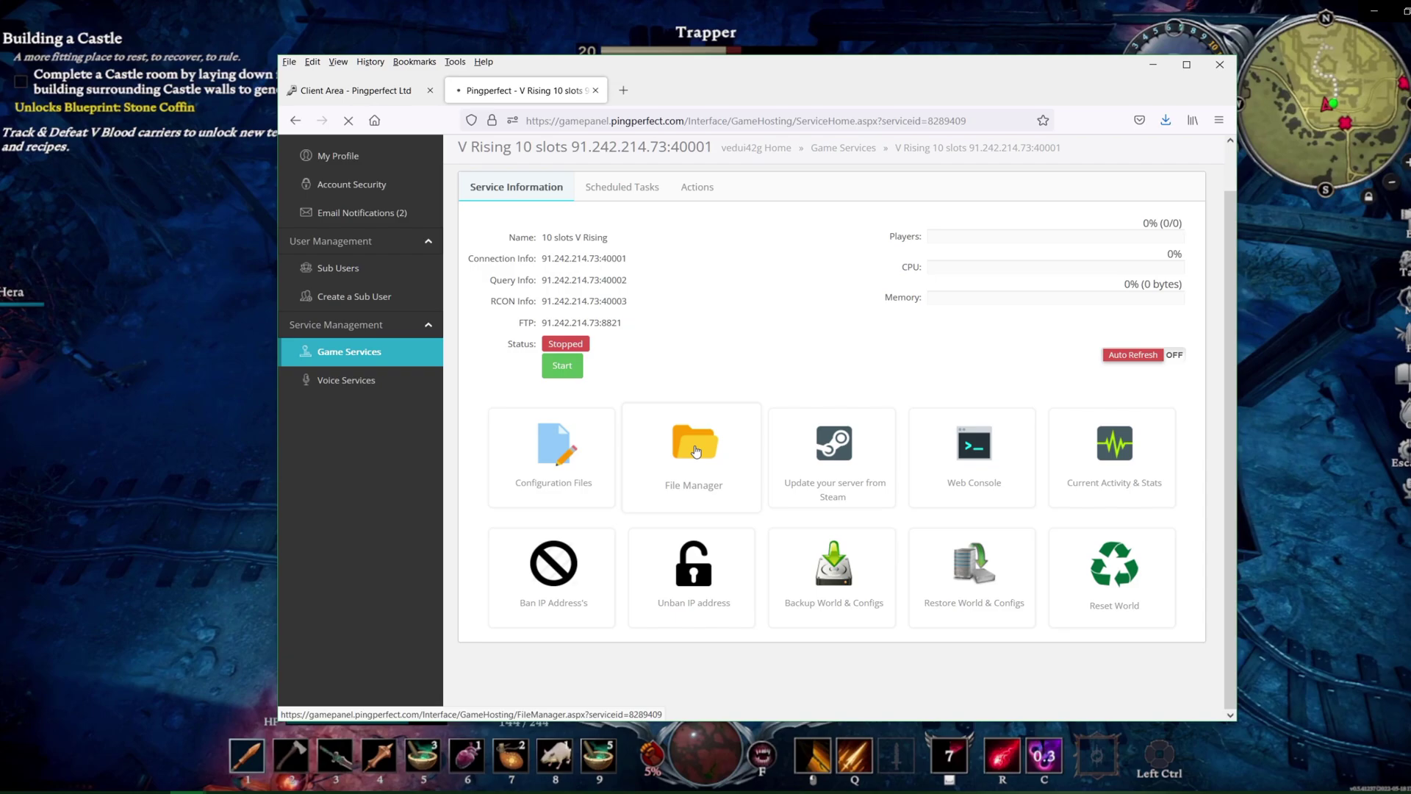
click(695, 445)
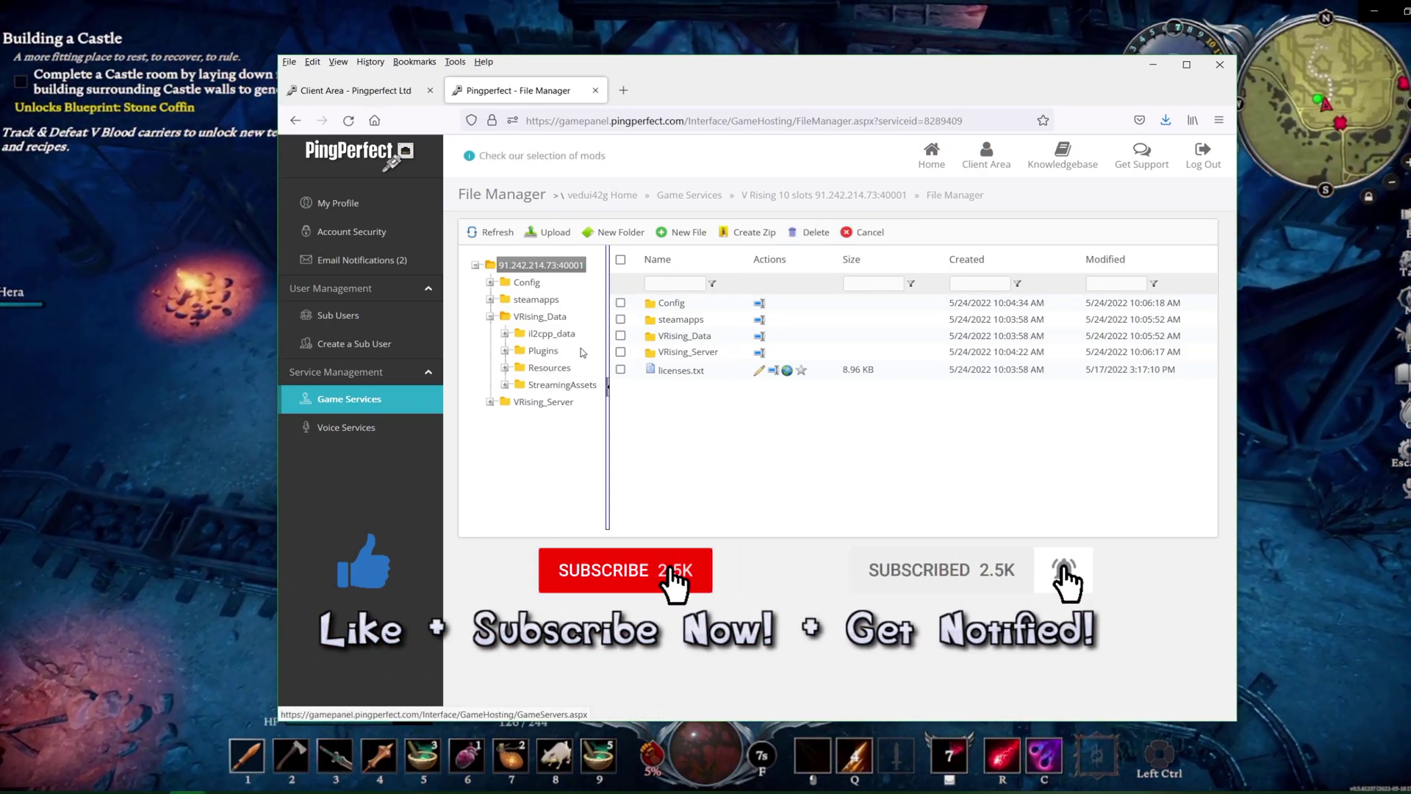
Cancel out of the File Manager back to the V Rising service information page
click(866, 231)
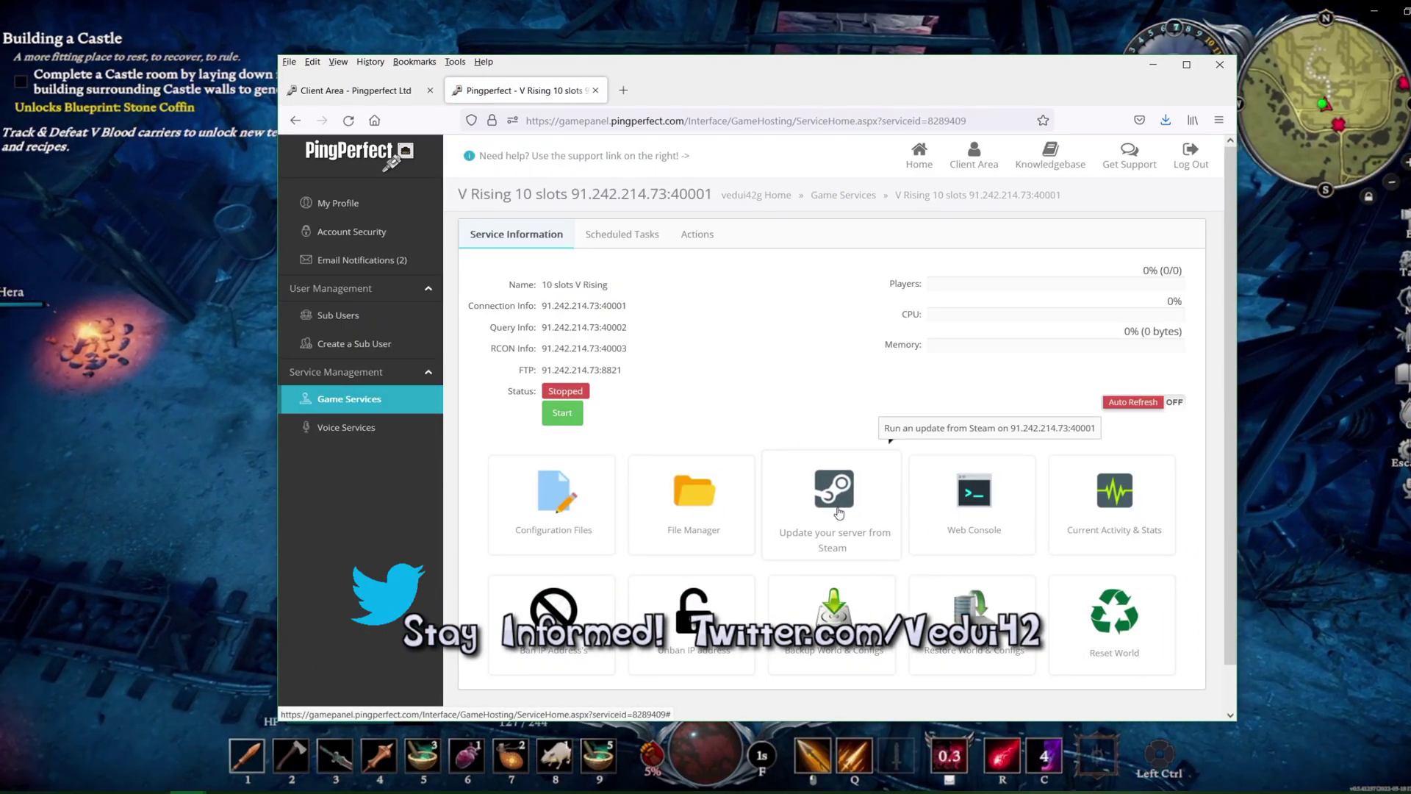
scroll(814, 377, down, 1)
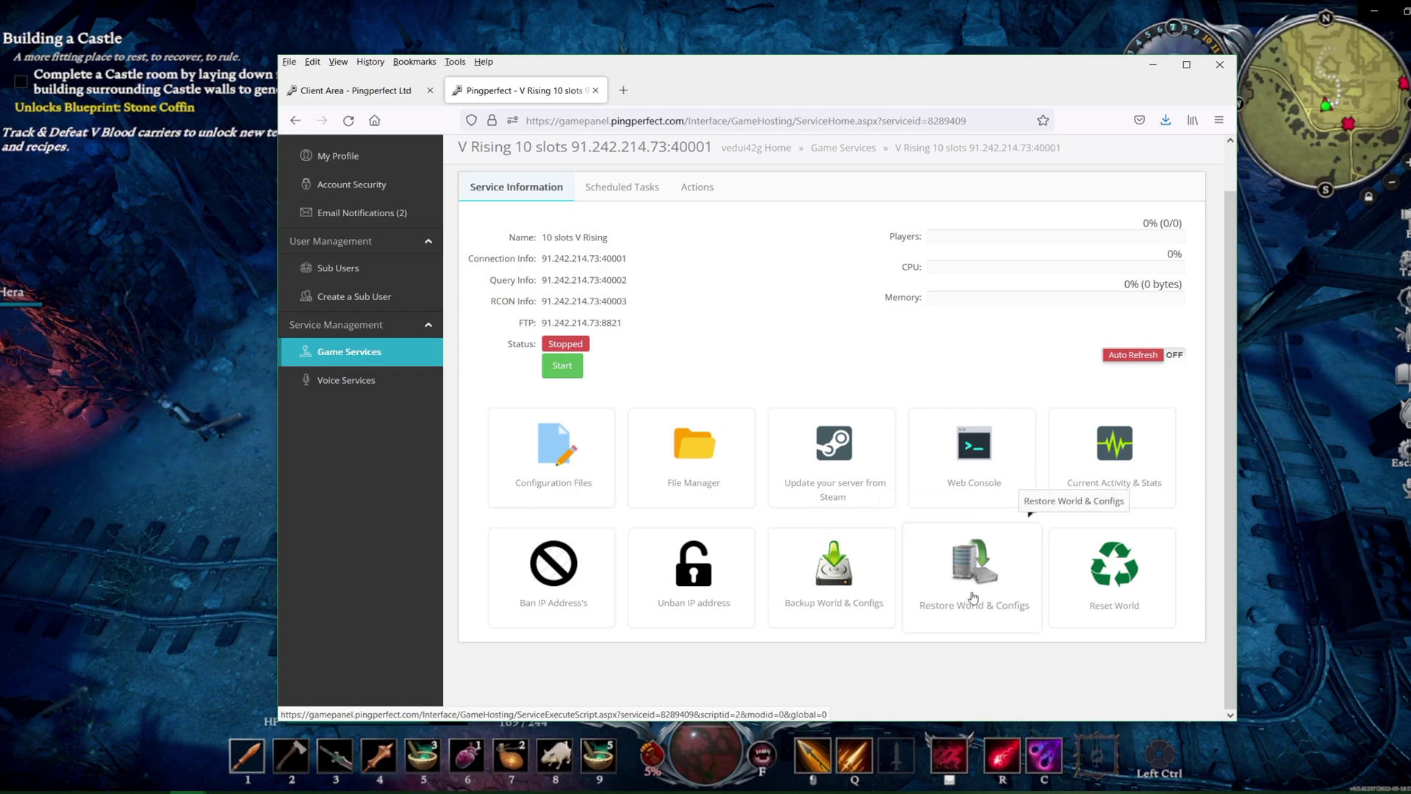
Create and save a weekly 'bidaily backup' Backup World & Configs task for Mon, Wed, Fri, Sun
click(634, 189)
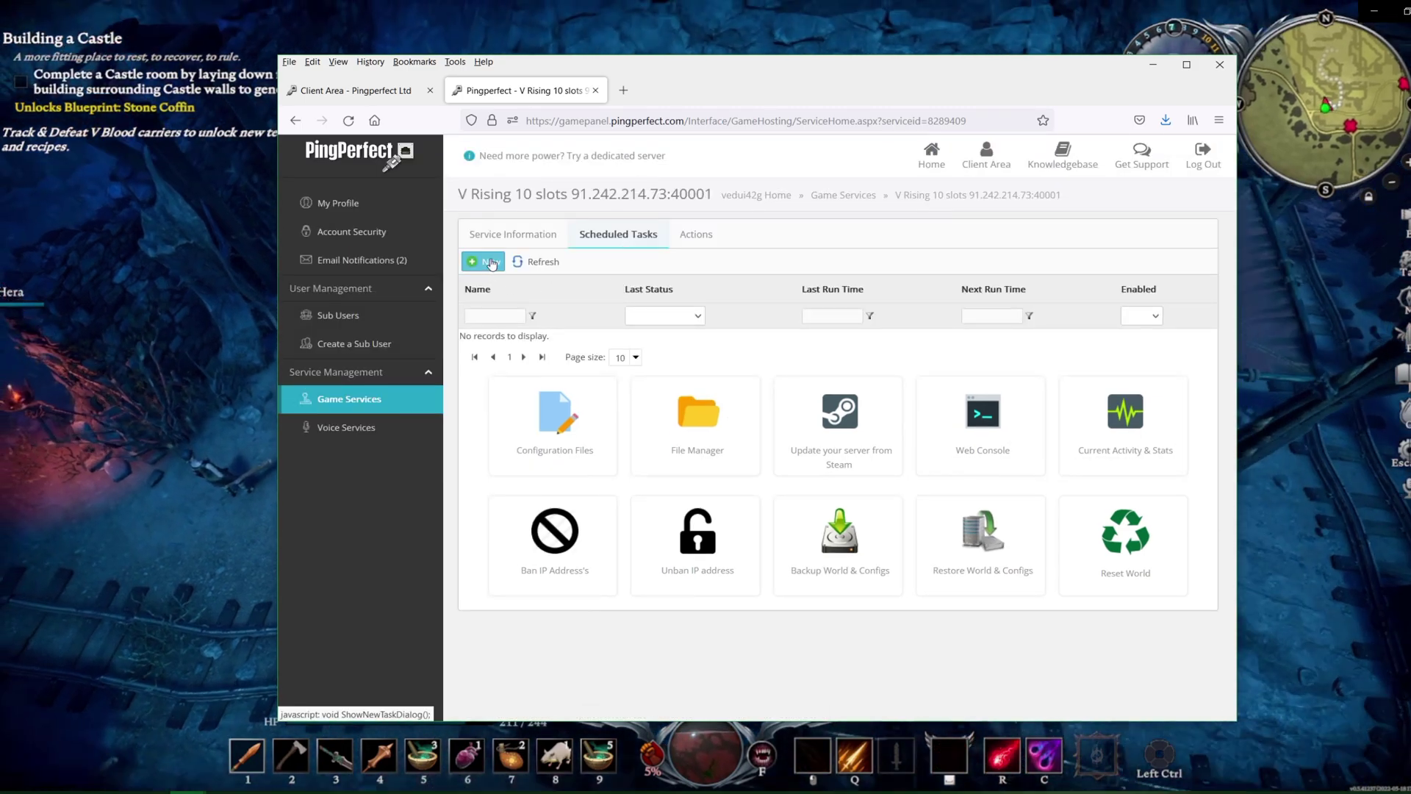
click(490, 262)
click(572, 295)
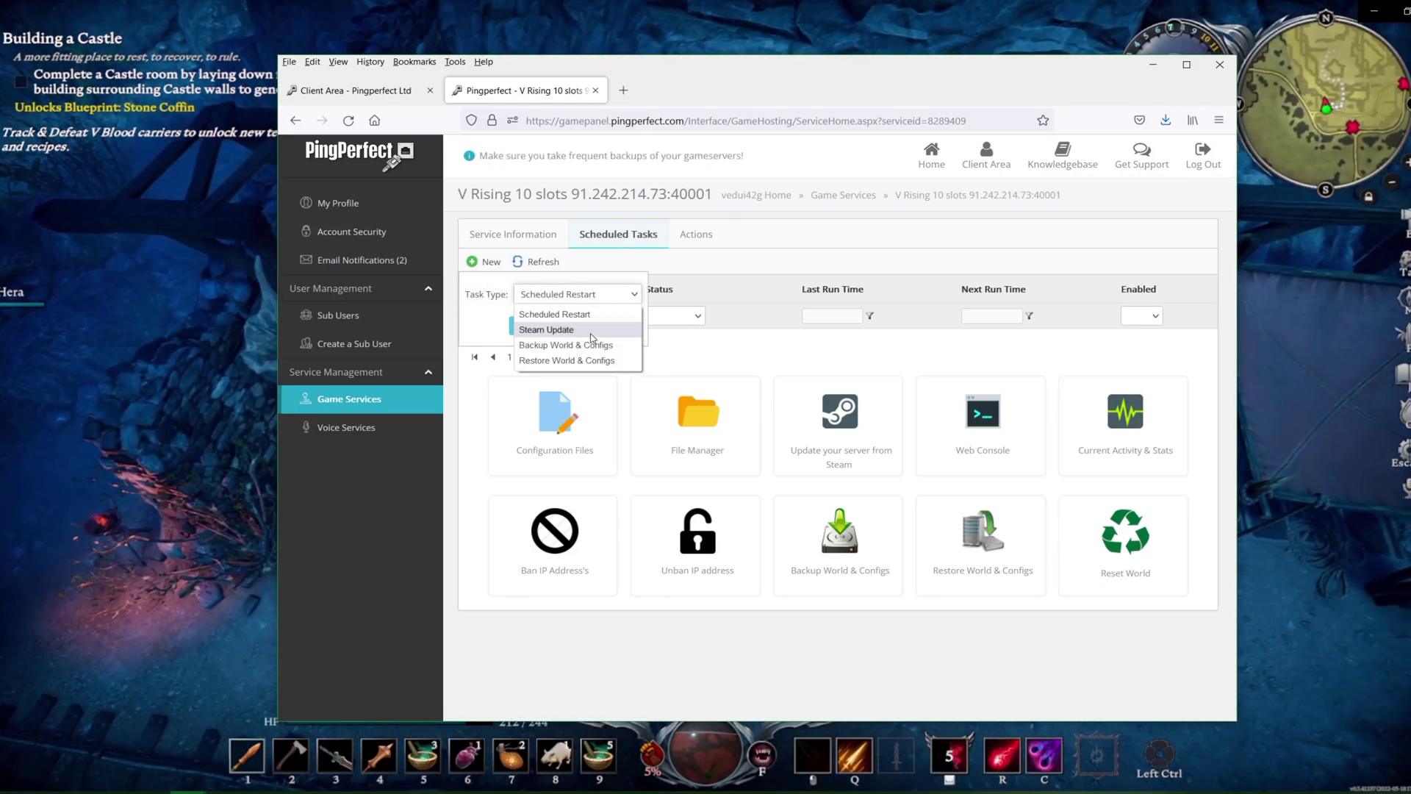
click(595, 346)
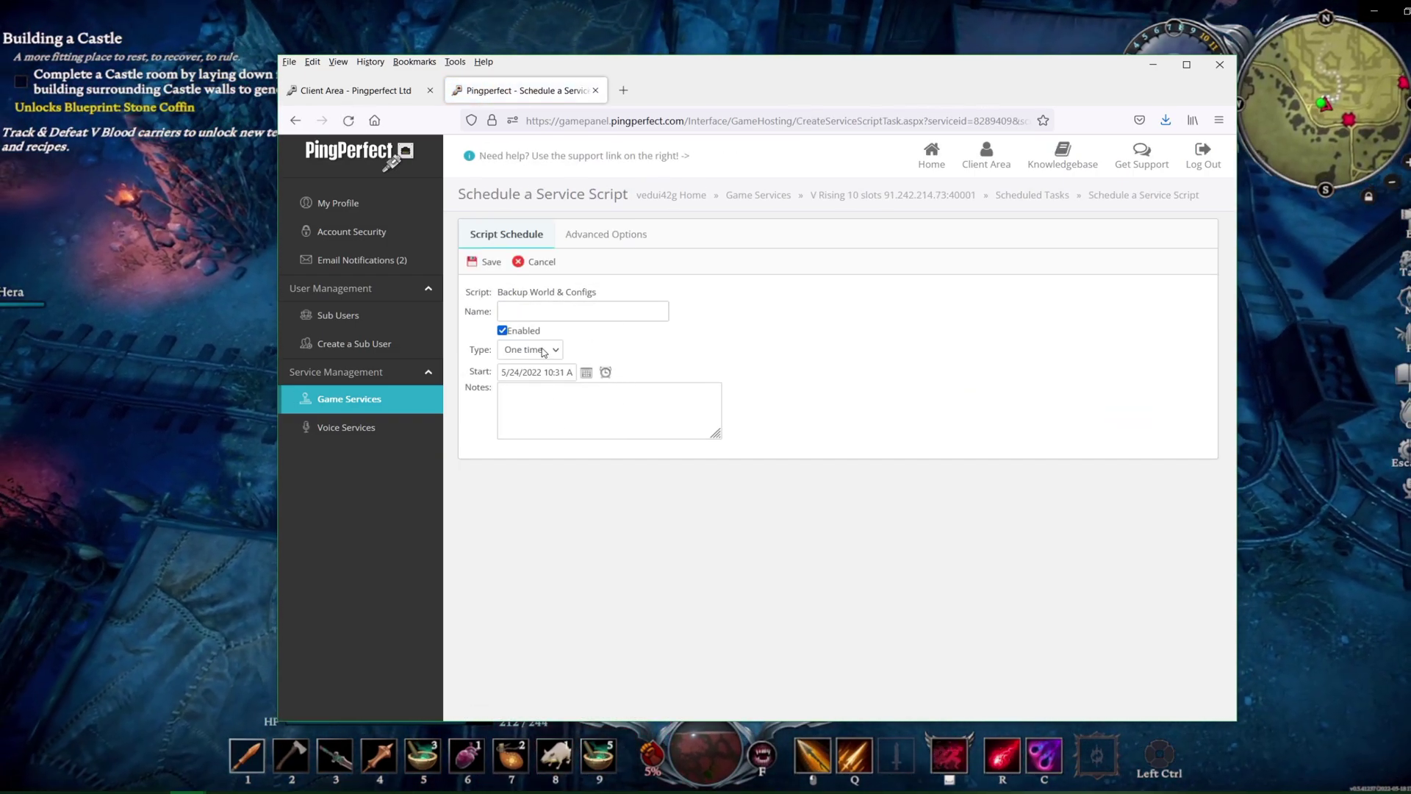
click(544, 351)
click(548, 397)
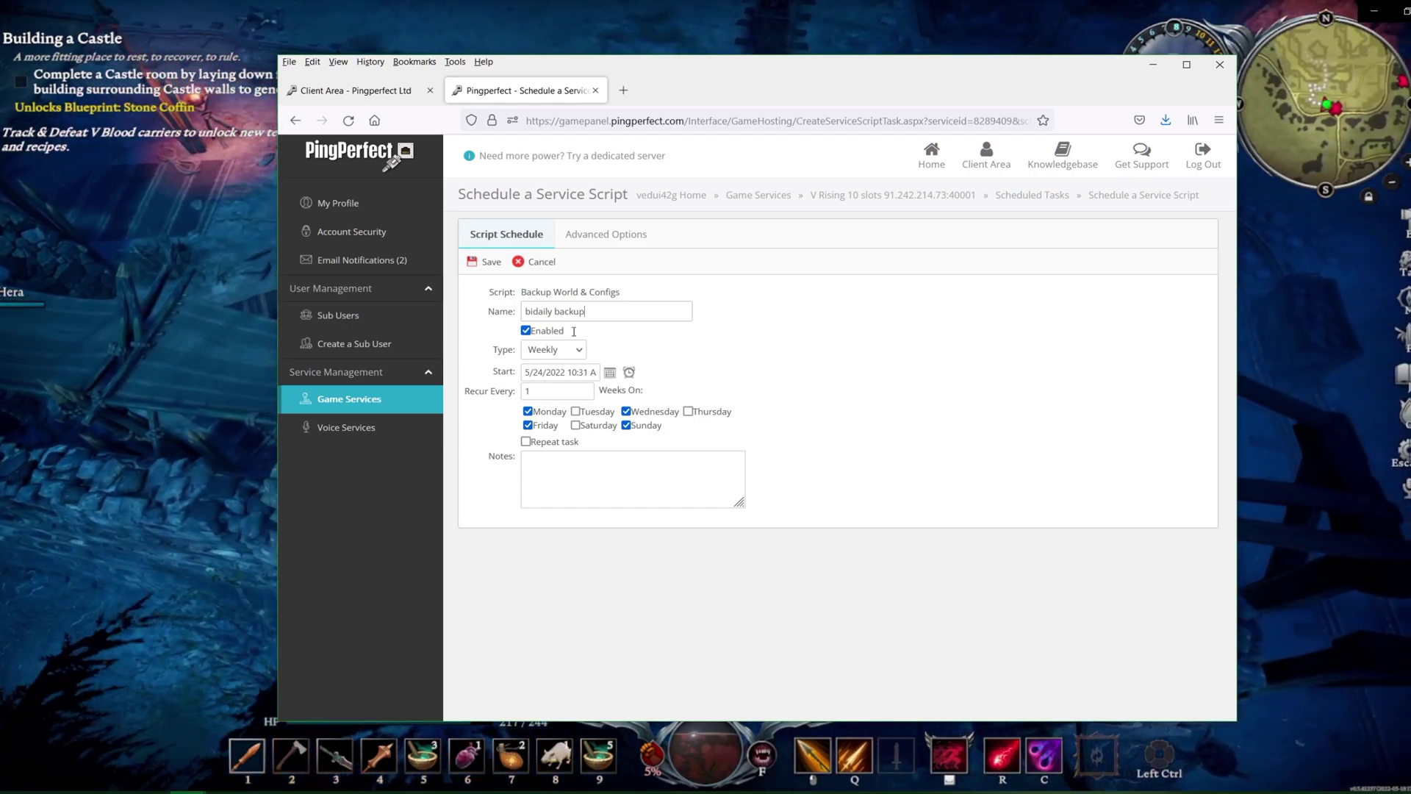
click(492, 261)
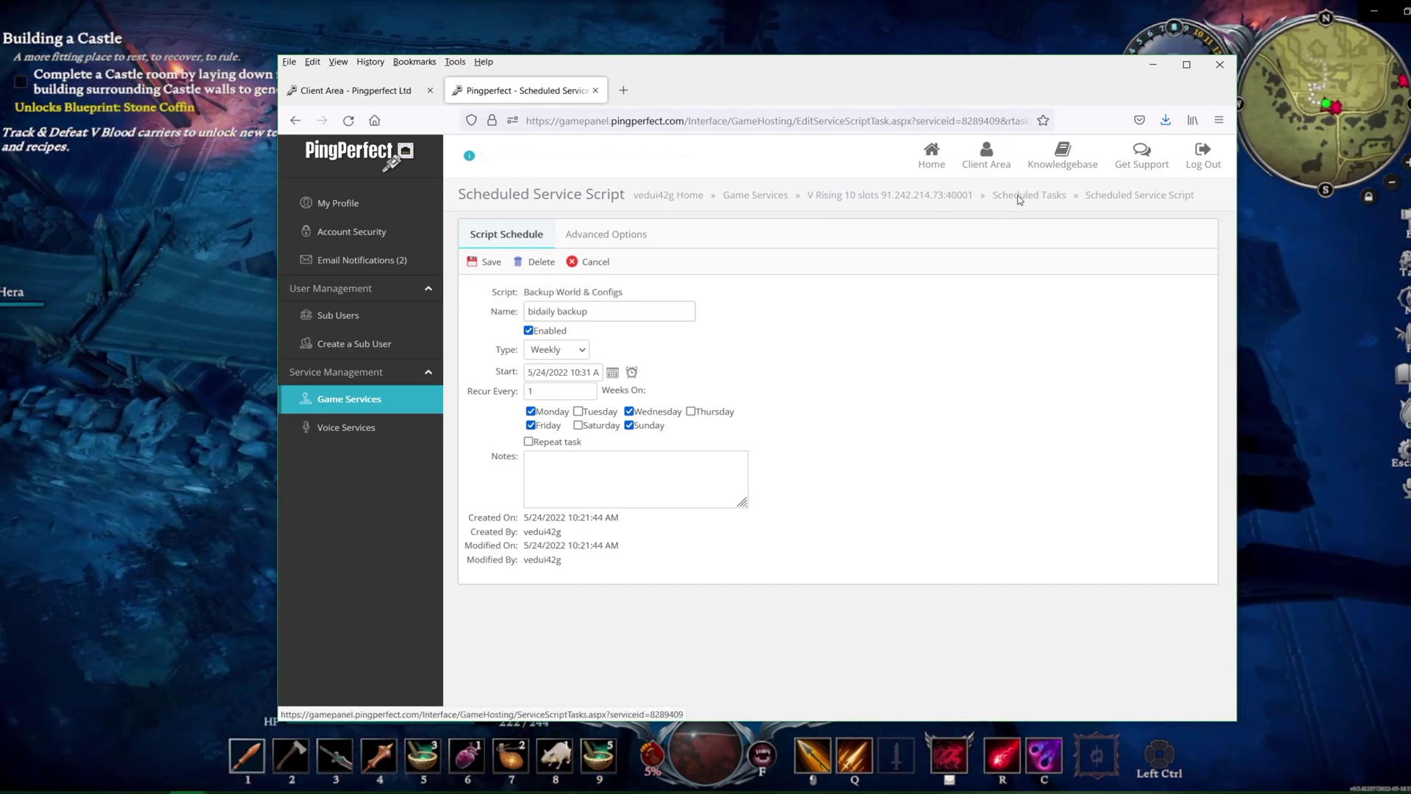
click(892, 195)
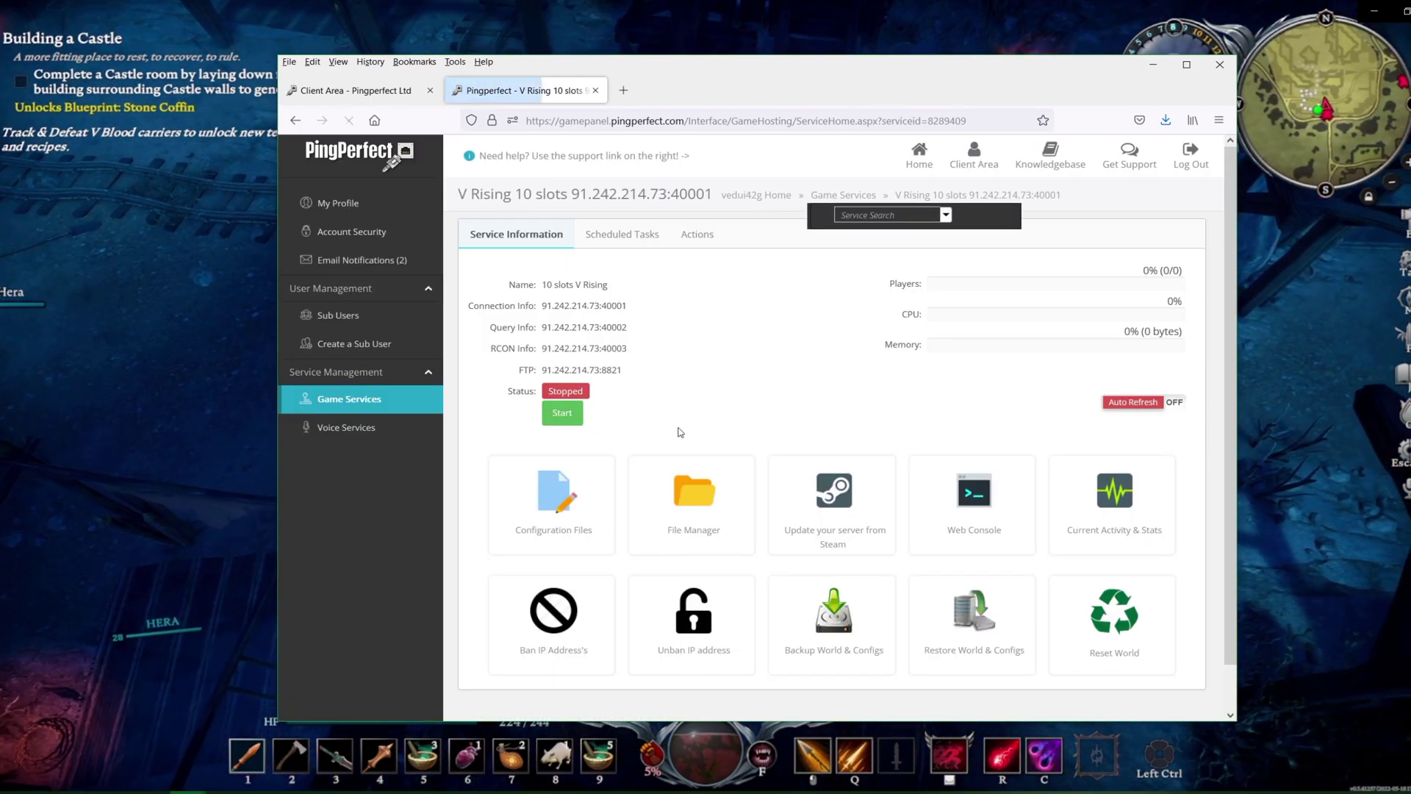
Start the V Rising server from the Service Information tab
click(562, 412)
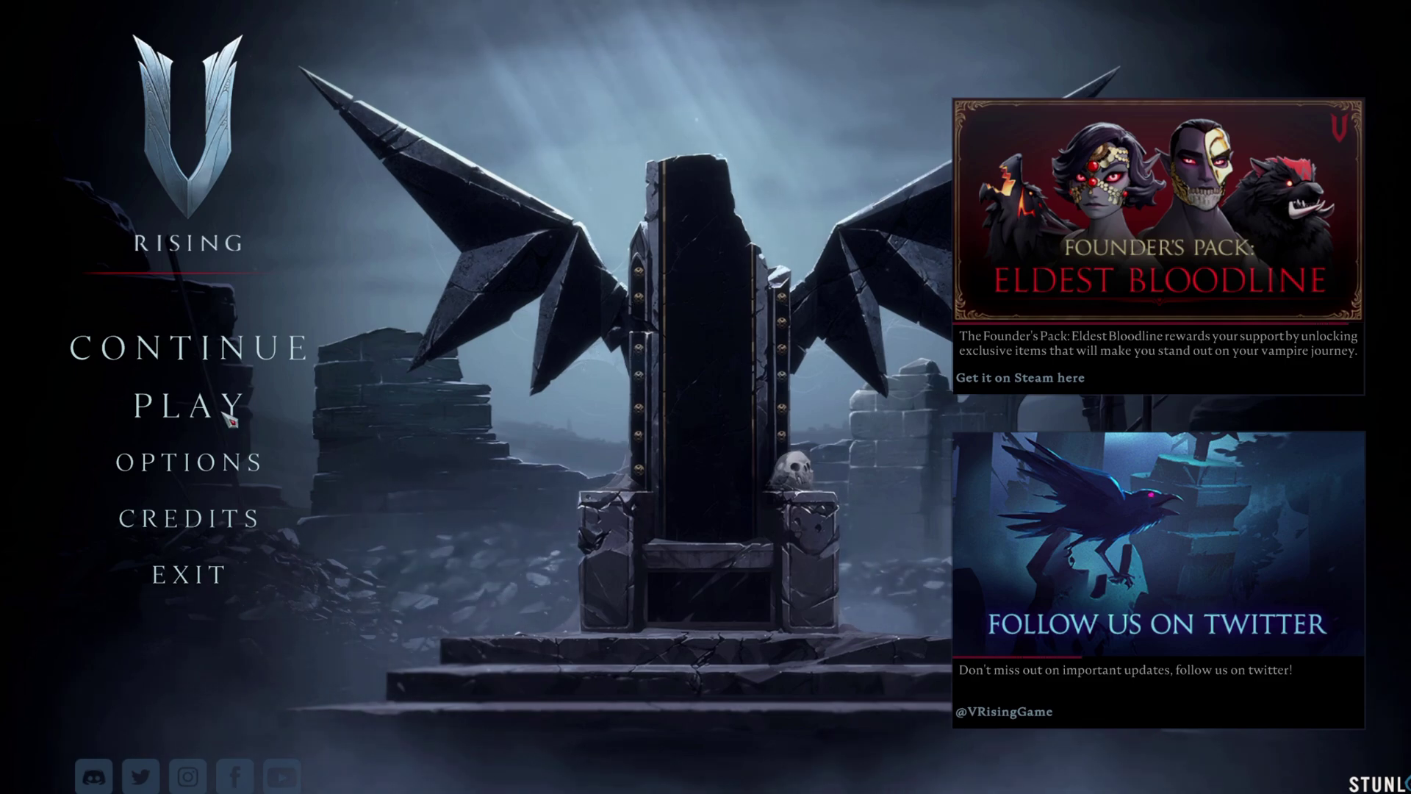
click(229, 413)
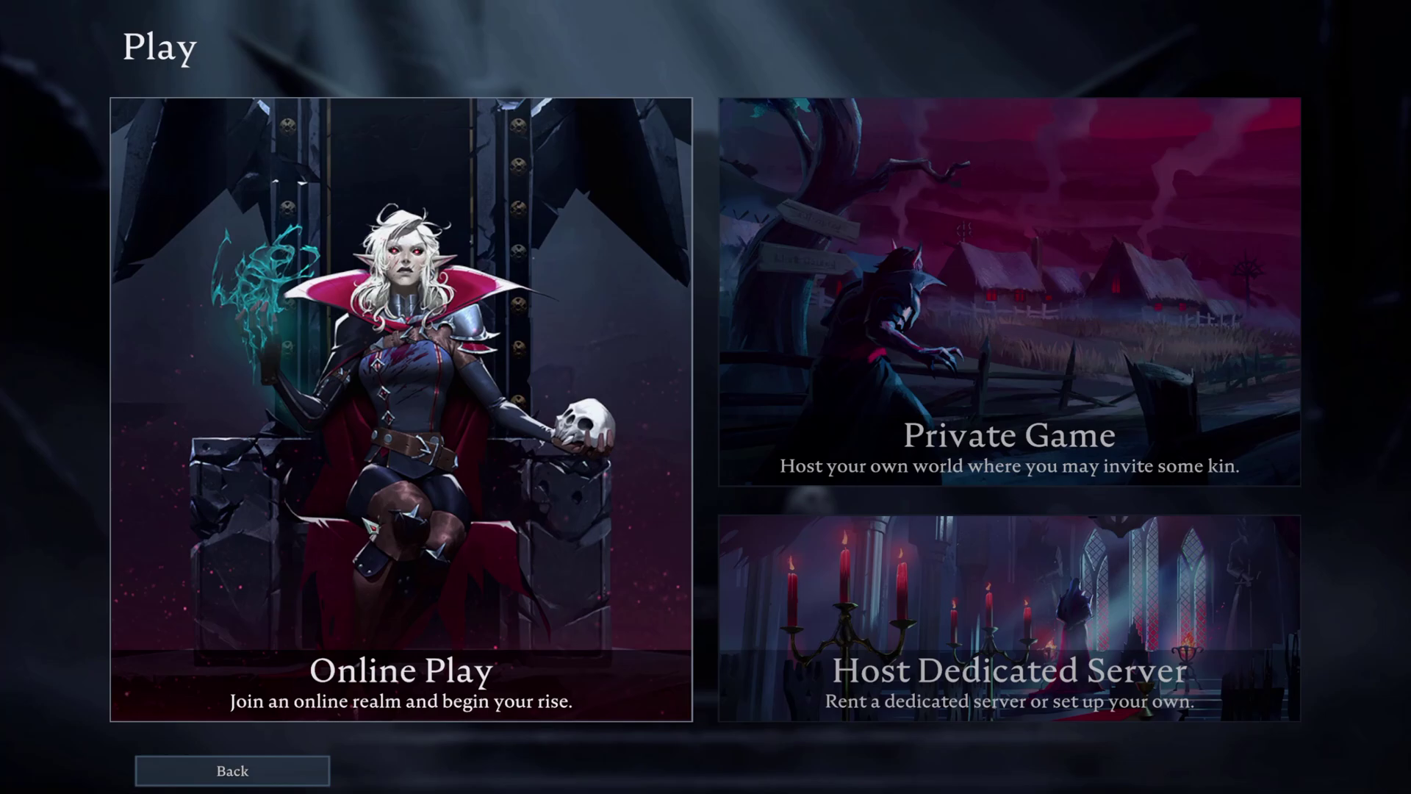
click(350, 570)
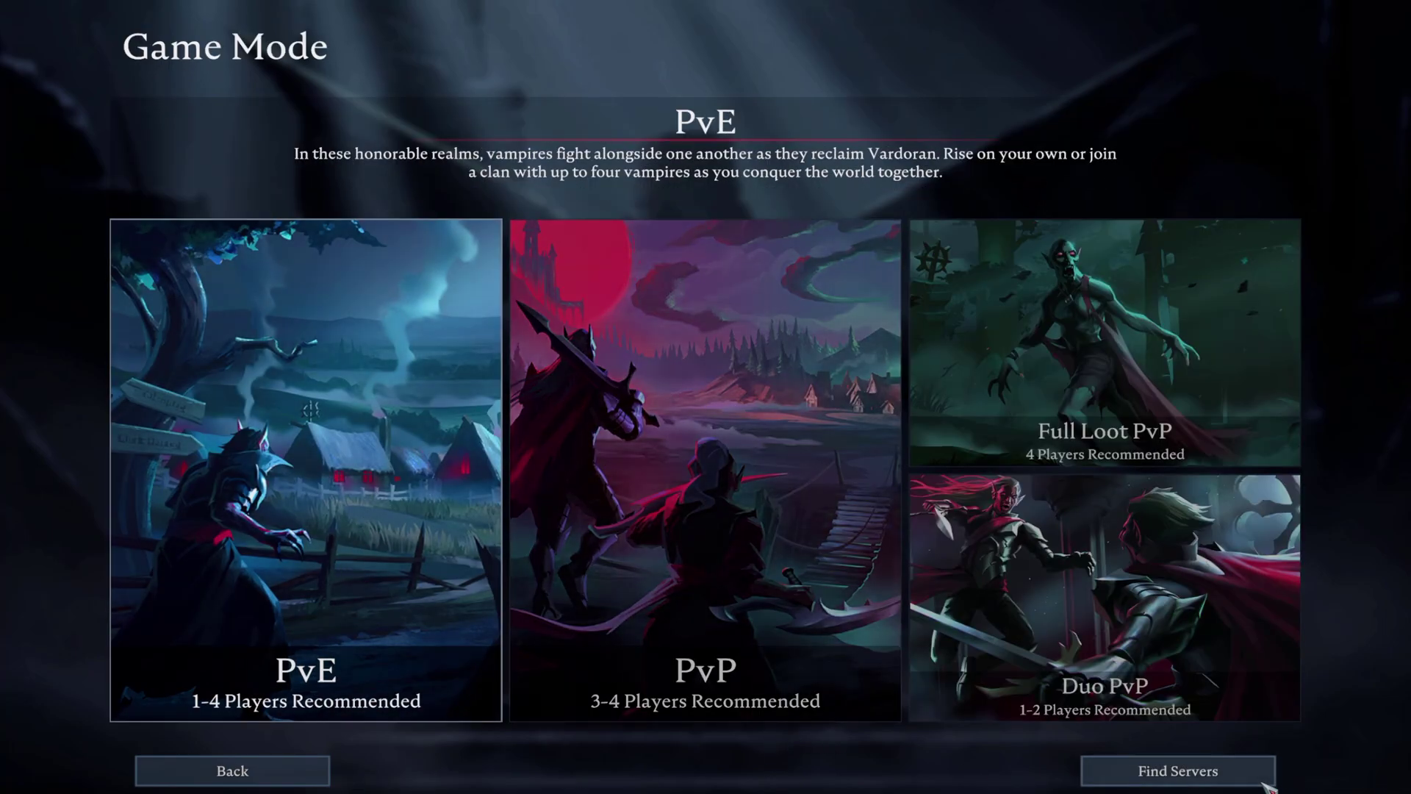
click(1249, 780)
click(675, 150)
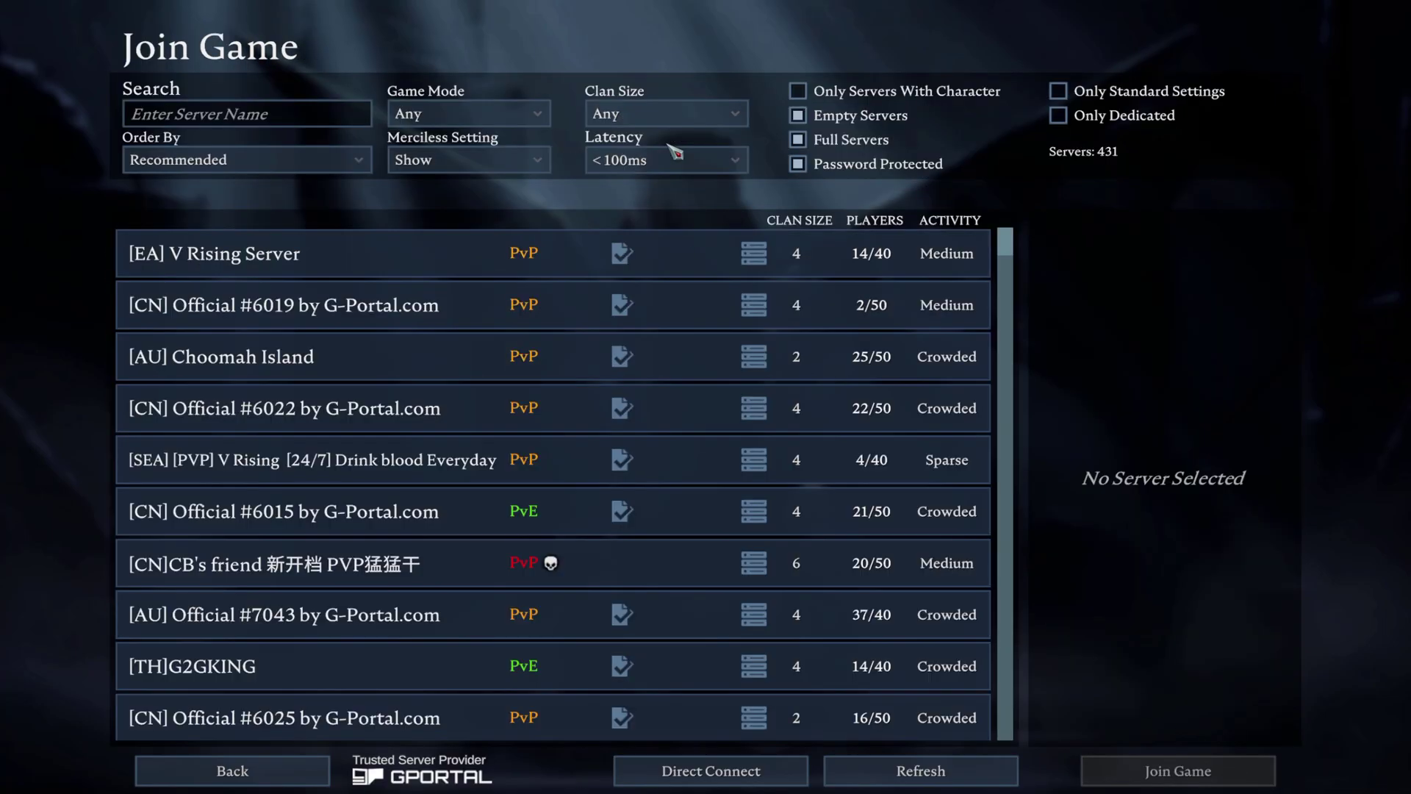
click(753, 773)
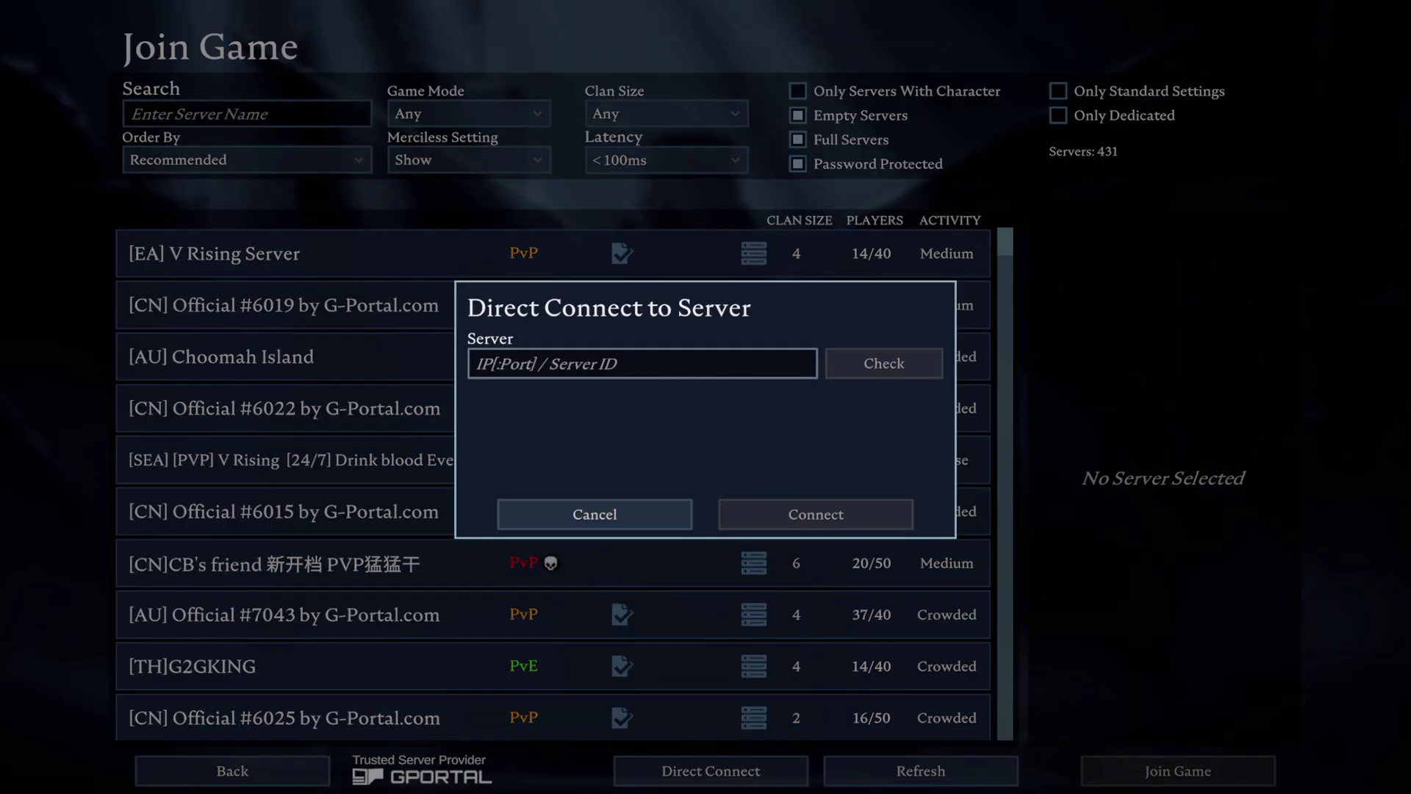
key(alt+Tab)
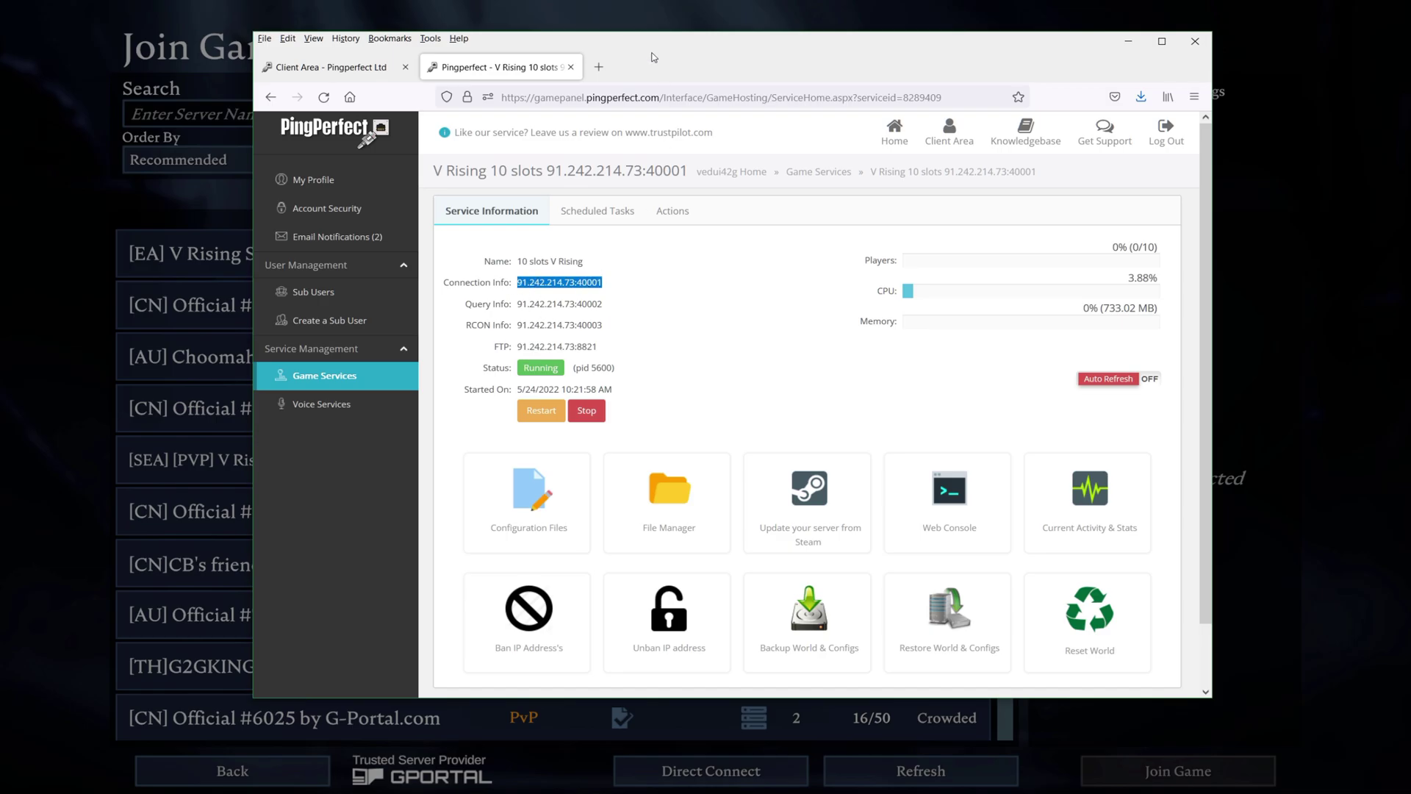
key(alt+Tab)
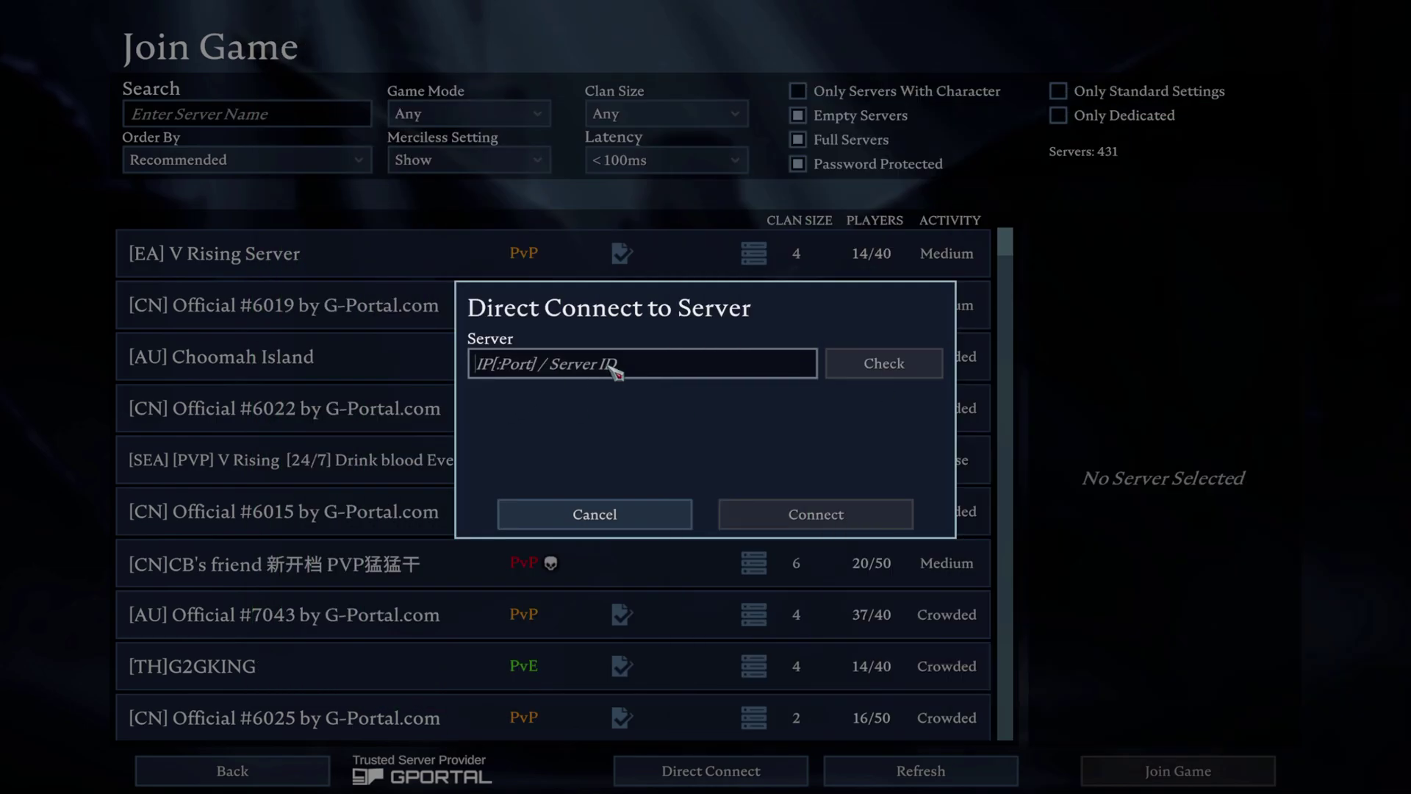
text(91.242.214.73:40001)
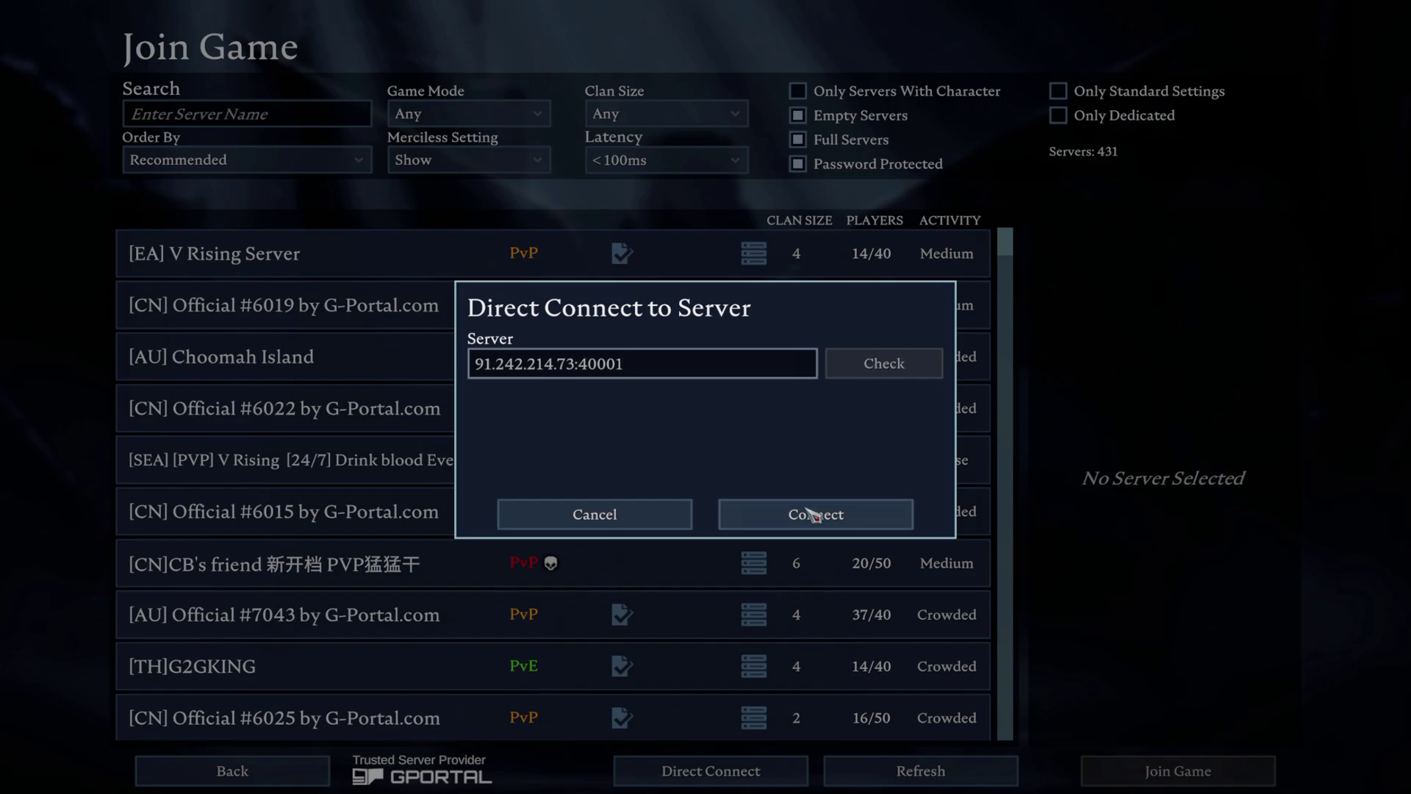
click(812, 515)
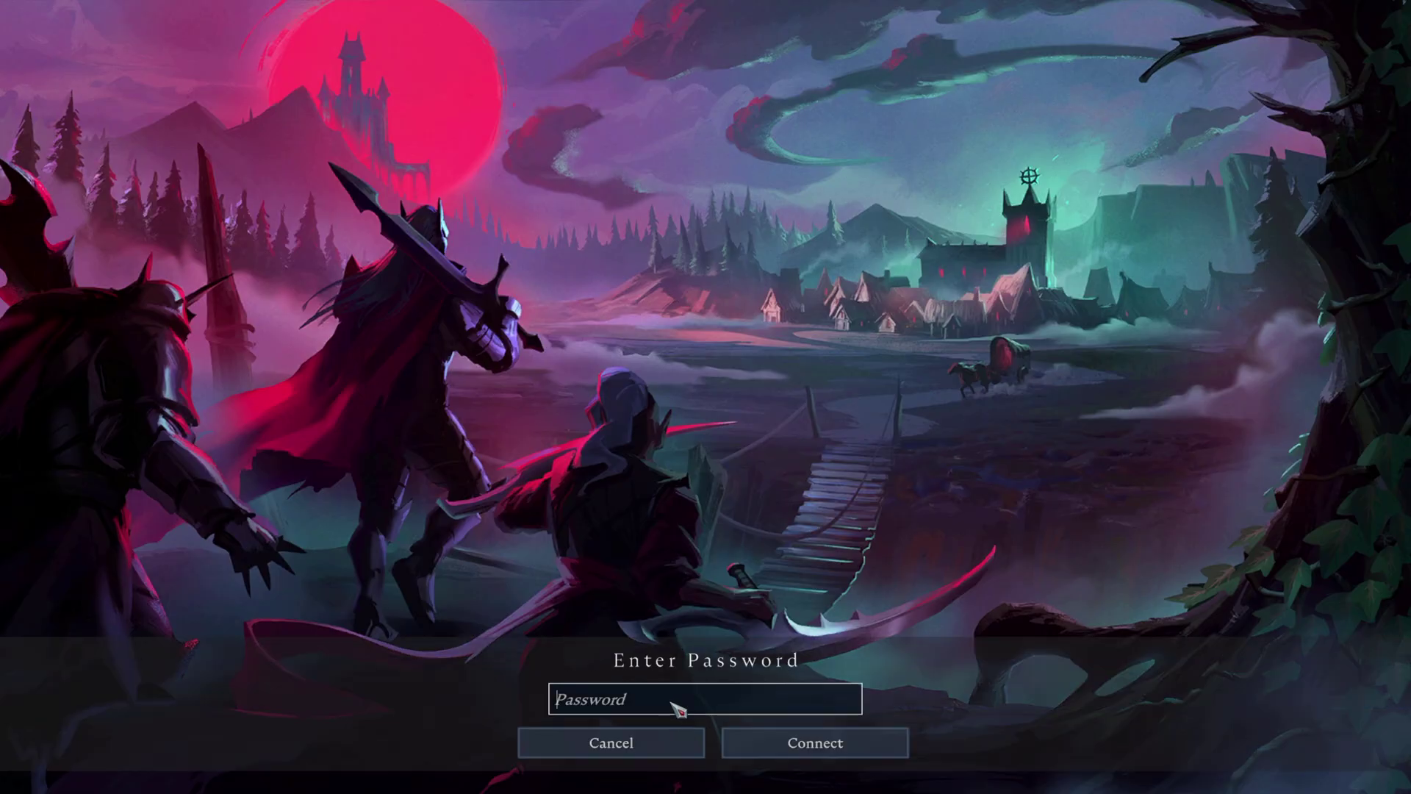
Enter the server password, connect, and spawn the new character into the crypt
click(764, 740)
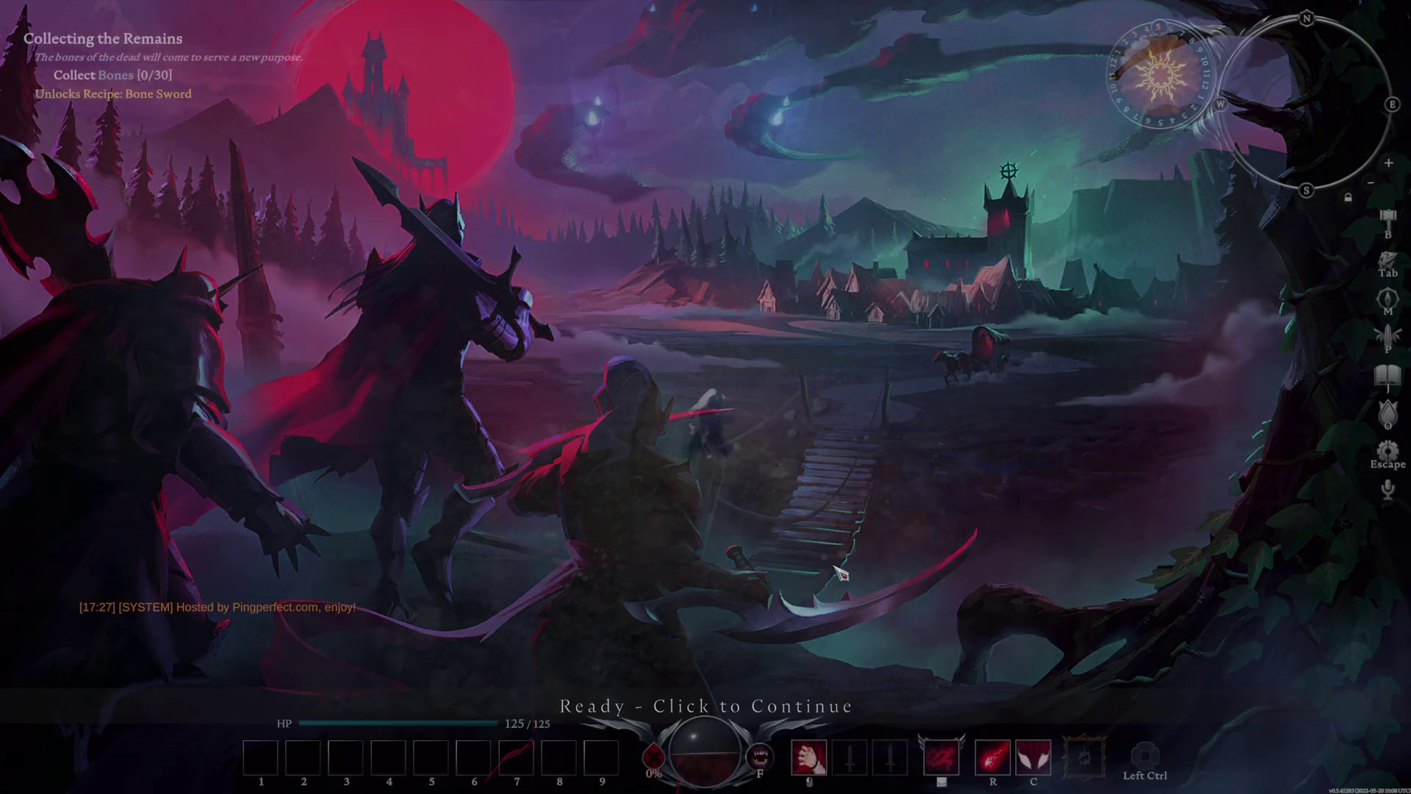
click(785, 739)
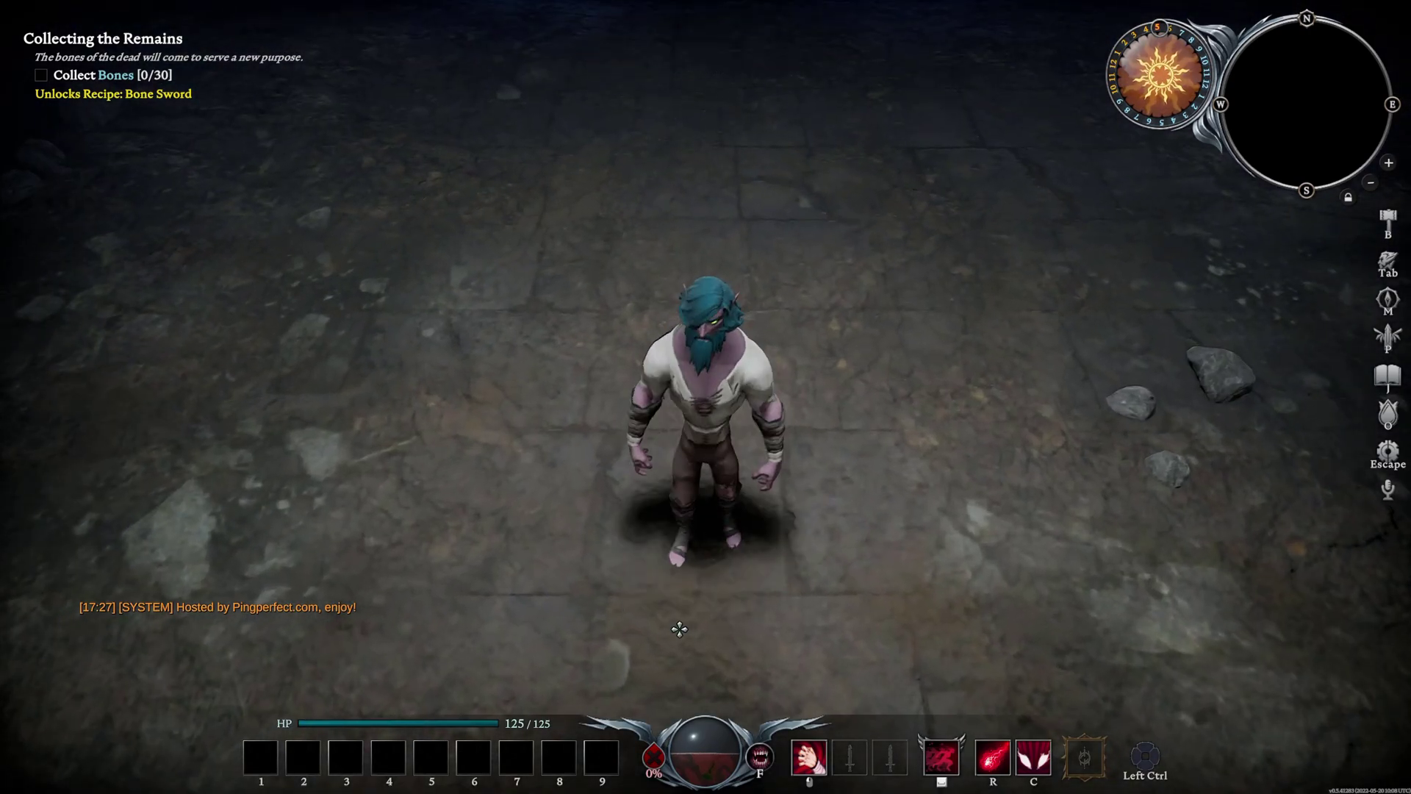
Zoom the camera out and turn the character to face north
scroll(688, 614, down, 5)
scroll(763, 479, down, 3)
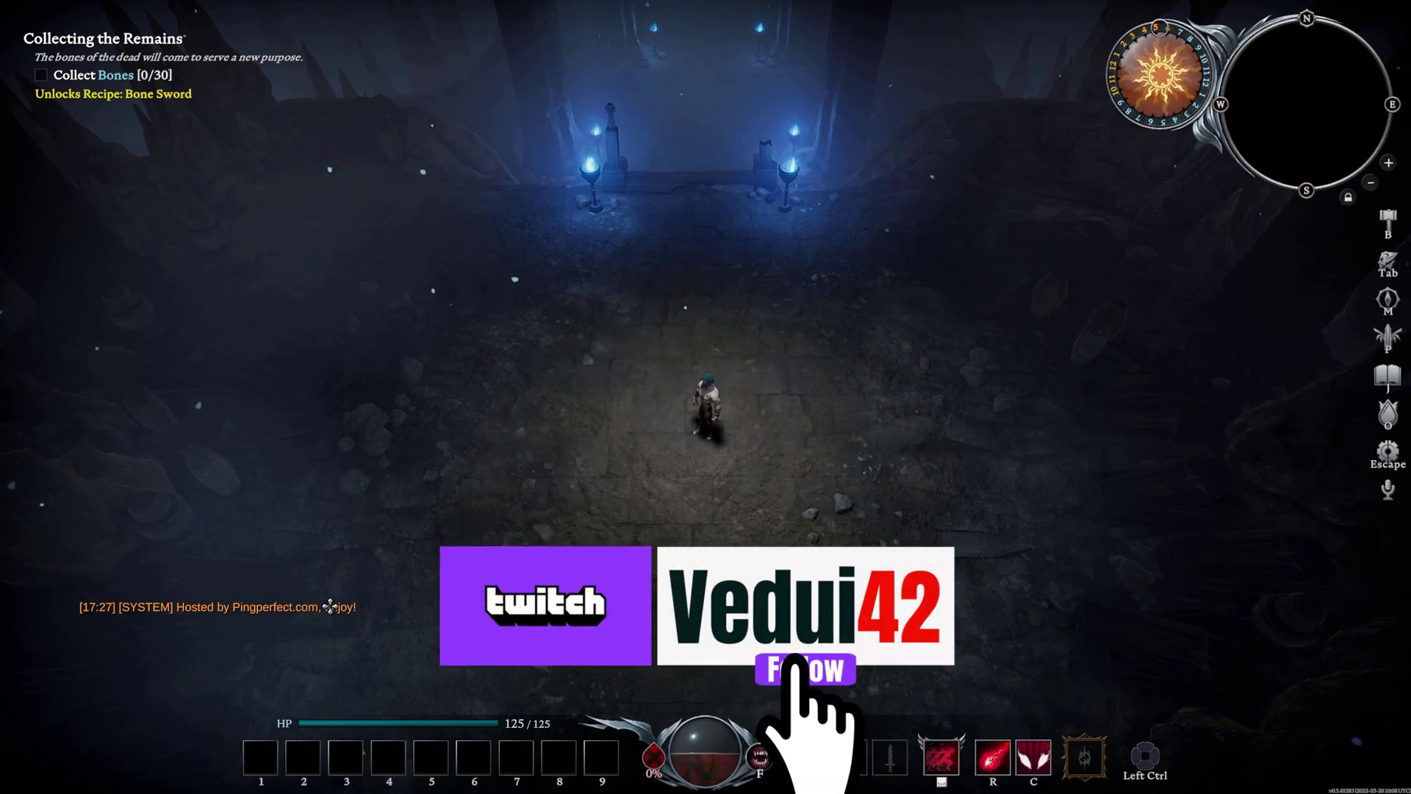
scroll(651, 376, down, 2)
key(w)
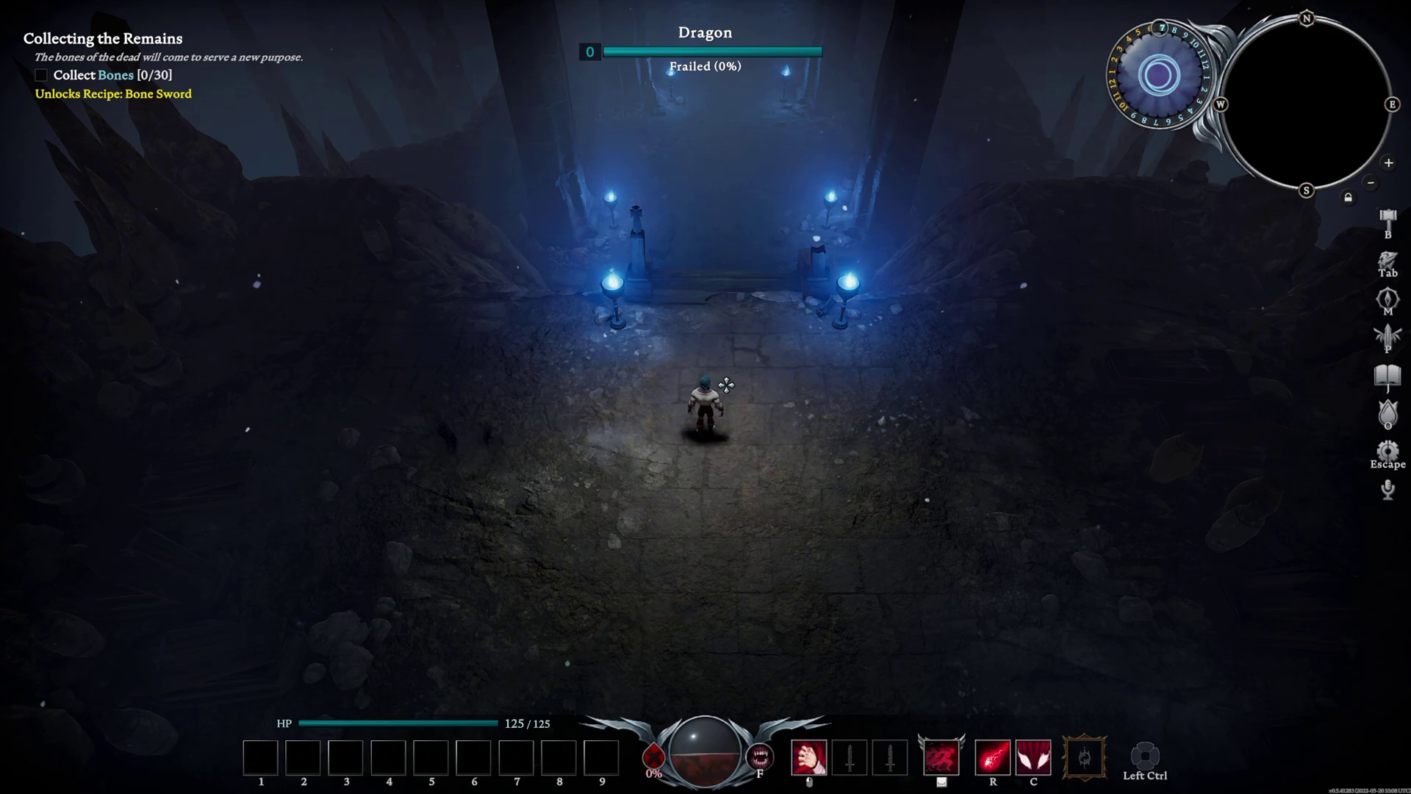
Walk north and blood-dash up the crypt stairs toward the northern passage
key(w)
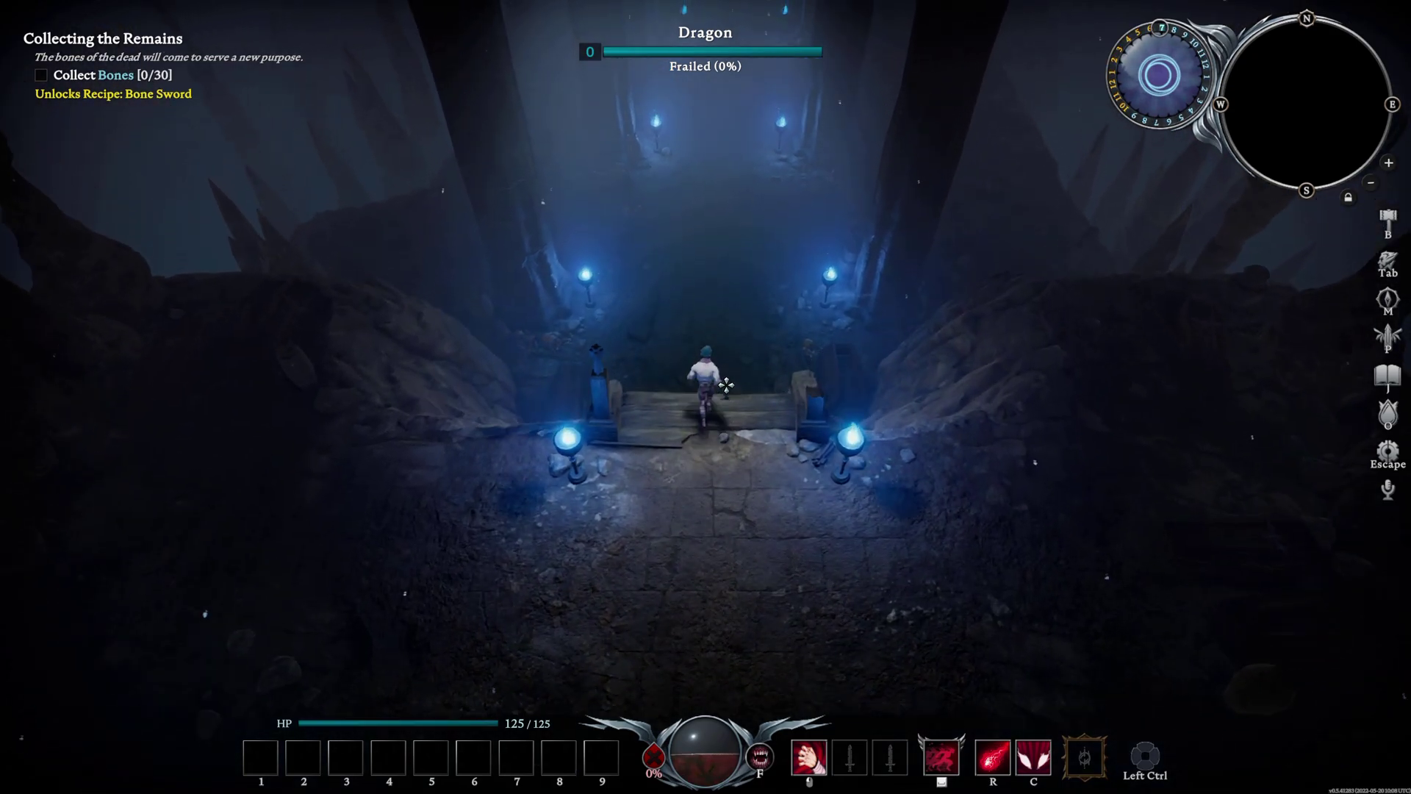
key(space)
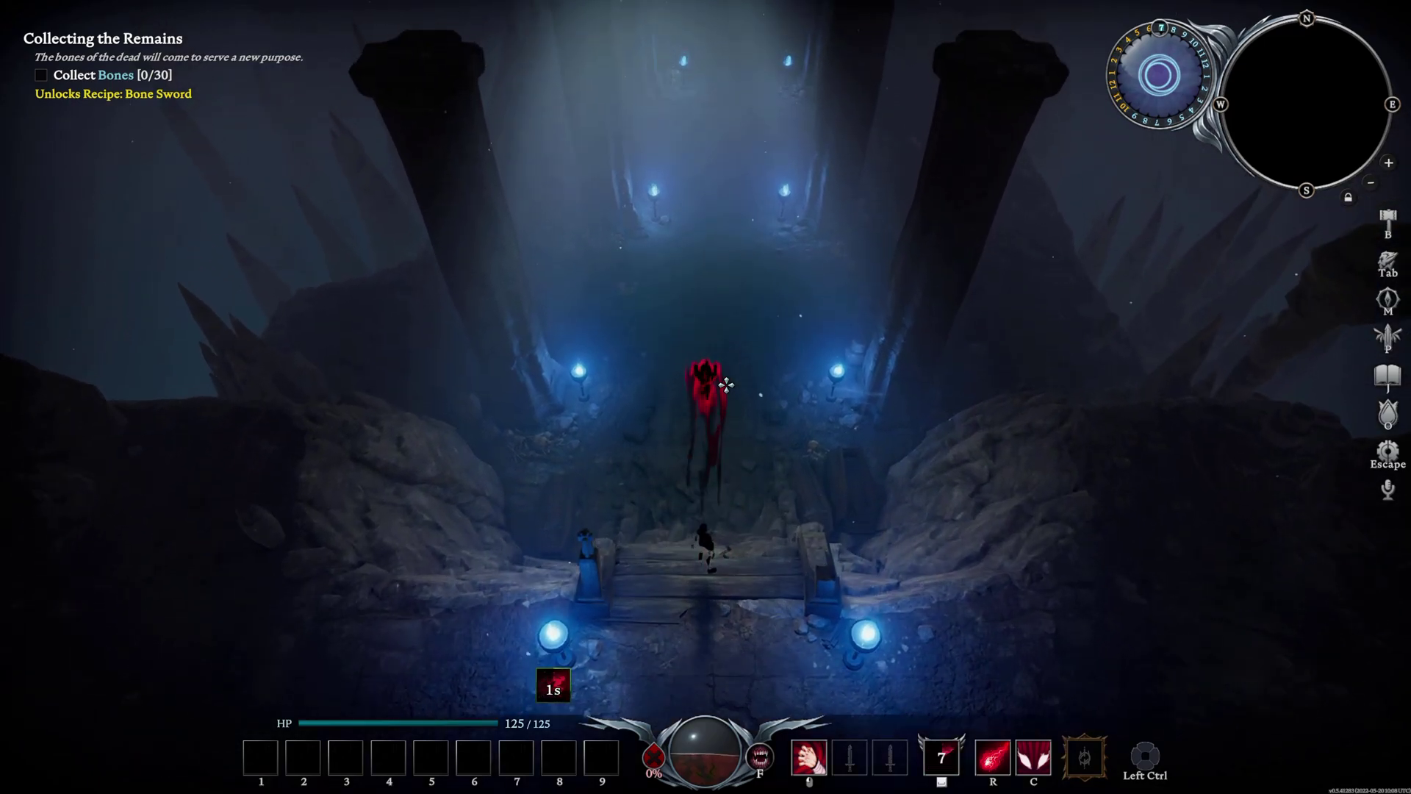